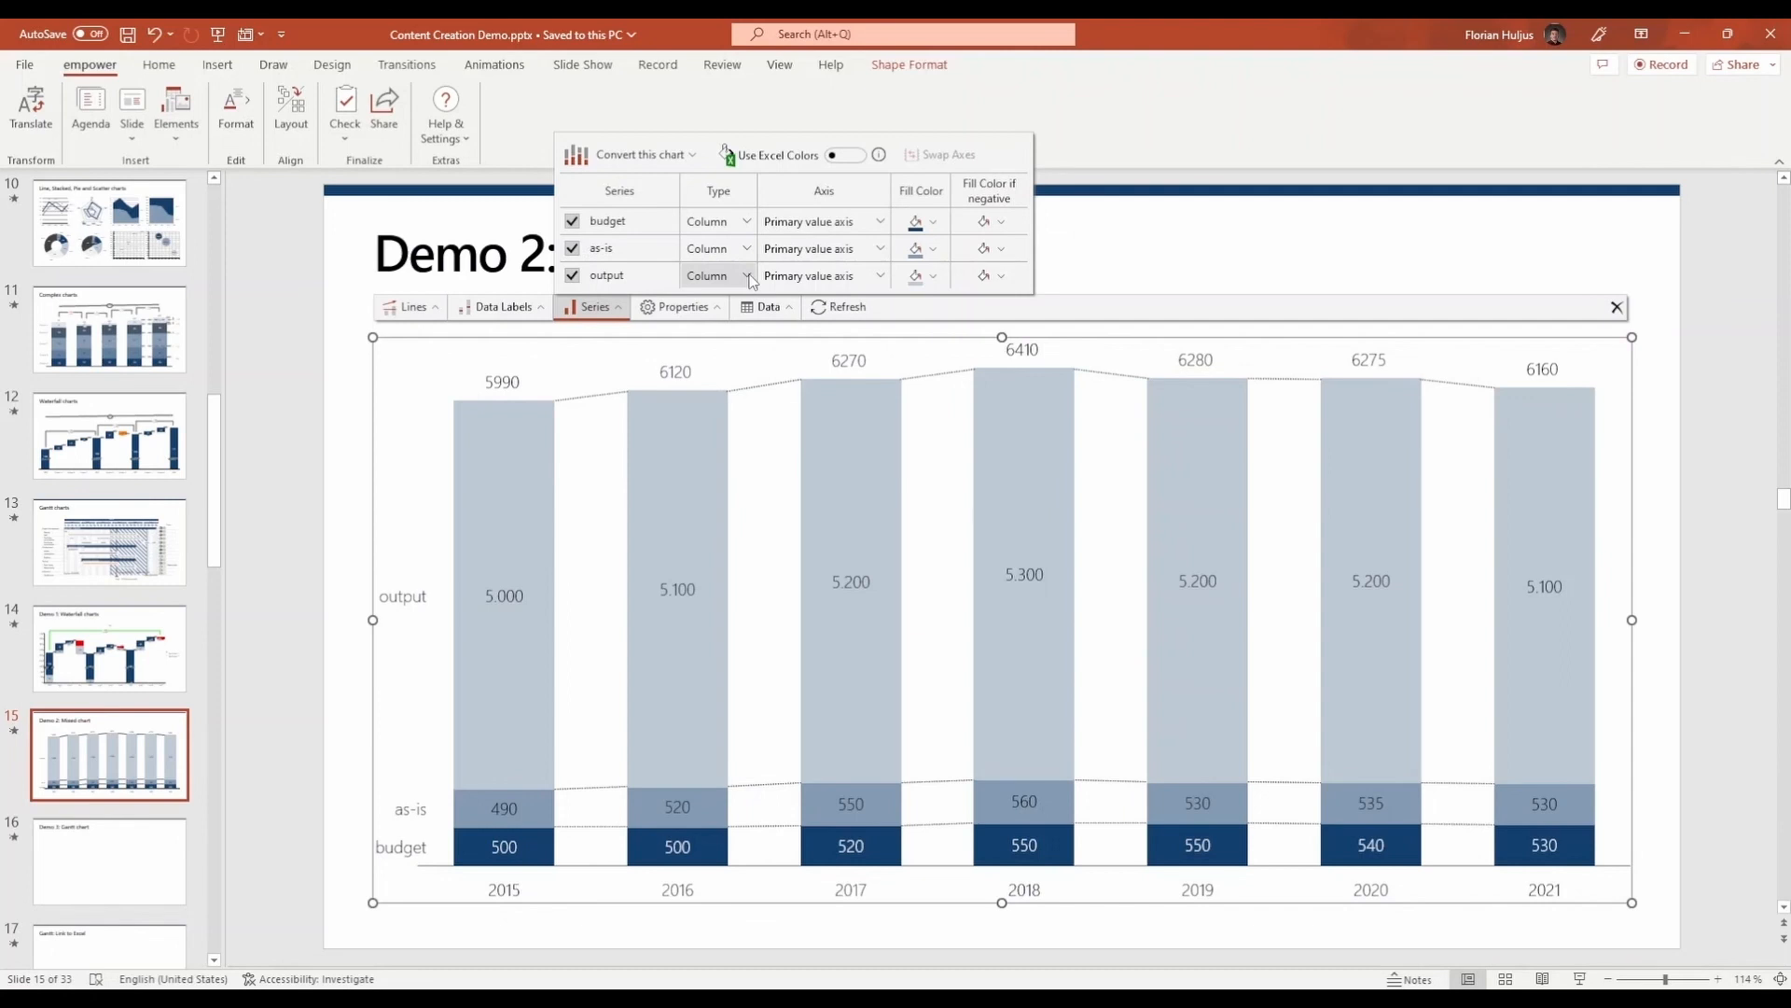
# - Change the output series from column to line and assign it to the secondary value axis
pyautogui.click(747, 275)
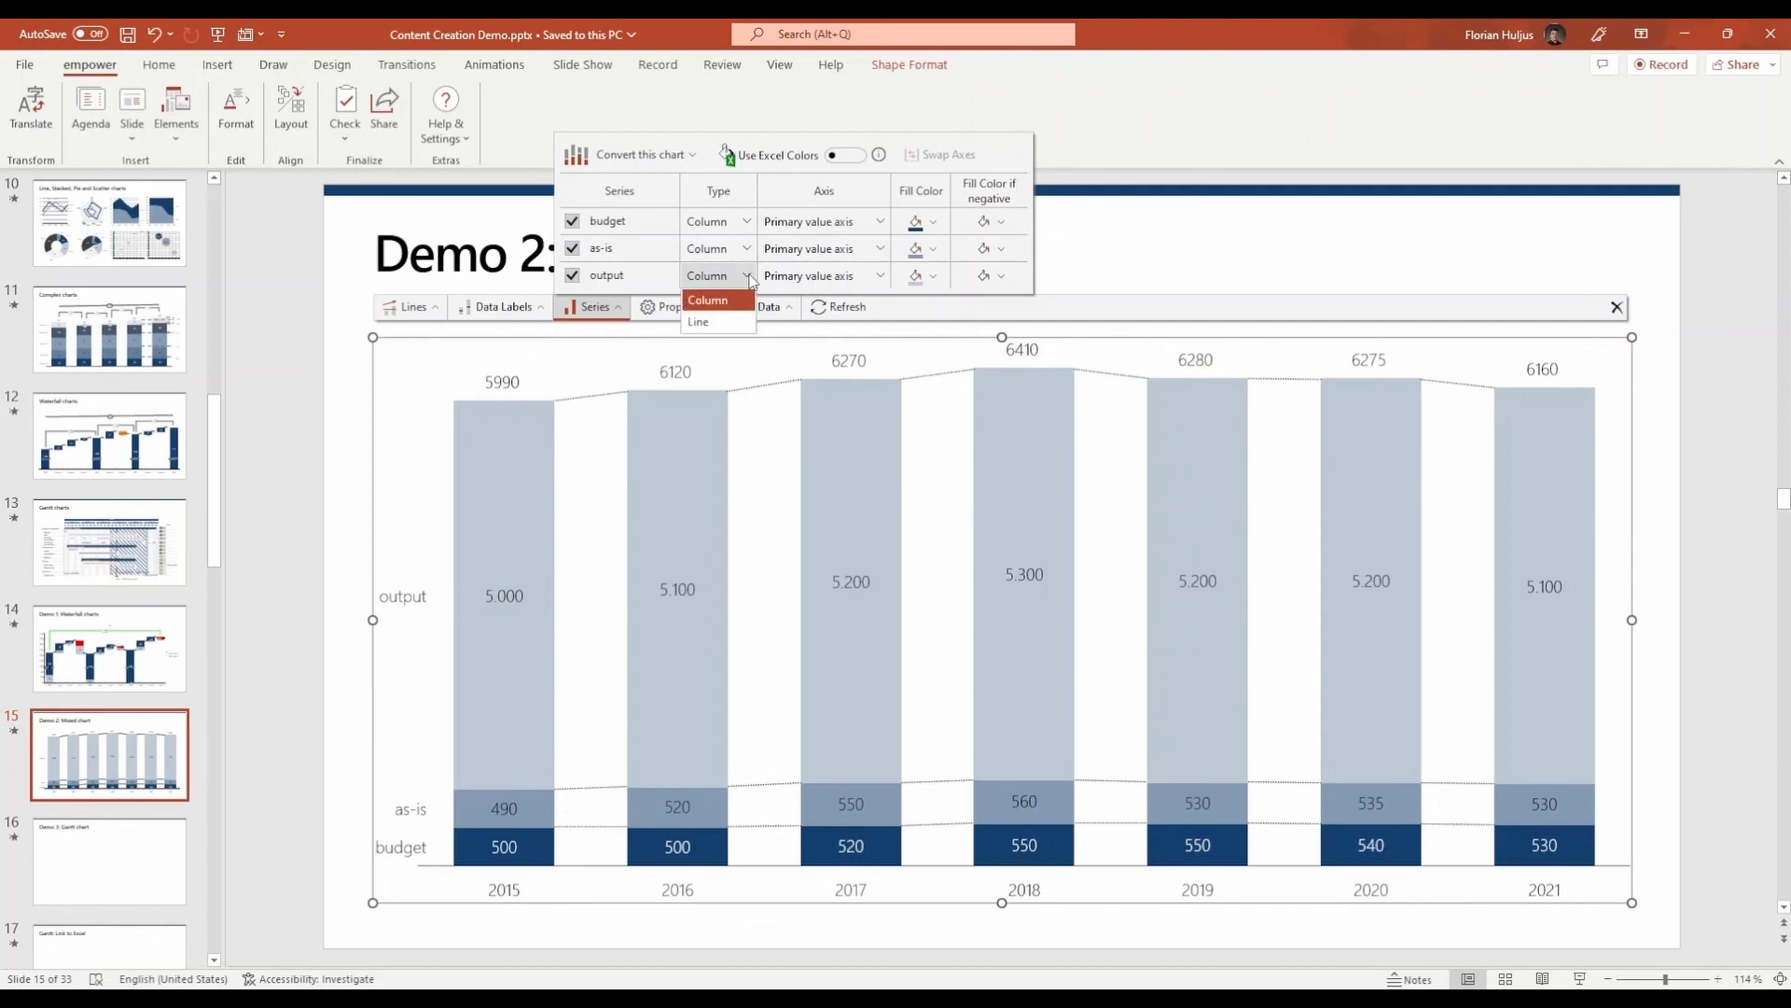
pyautogui.click(733, 322)
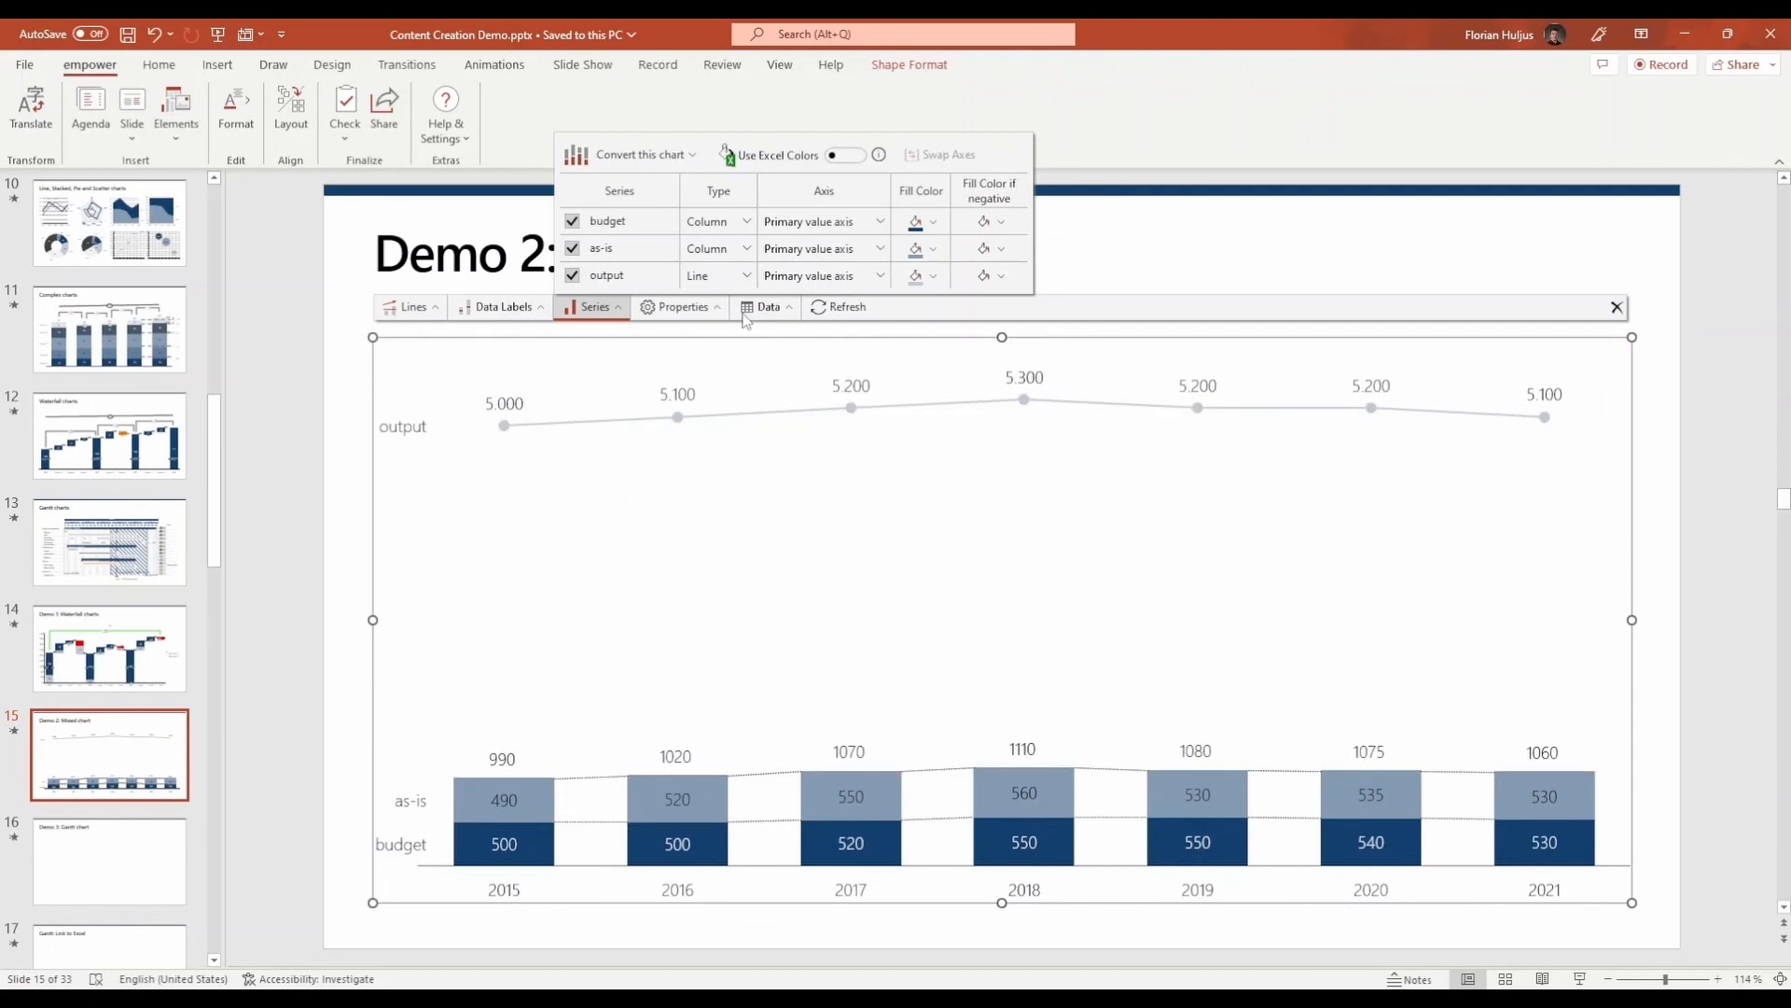
pyautogui.click(879, 278)
pyautogui.click(833, 322)
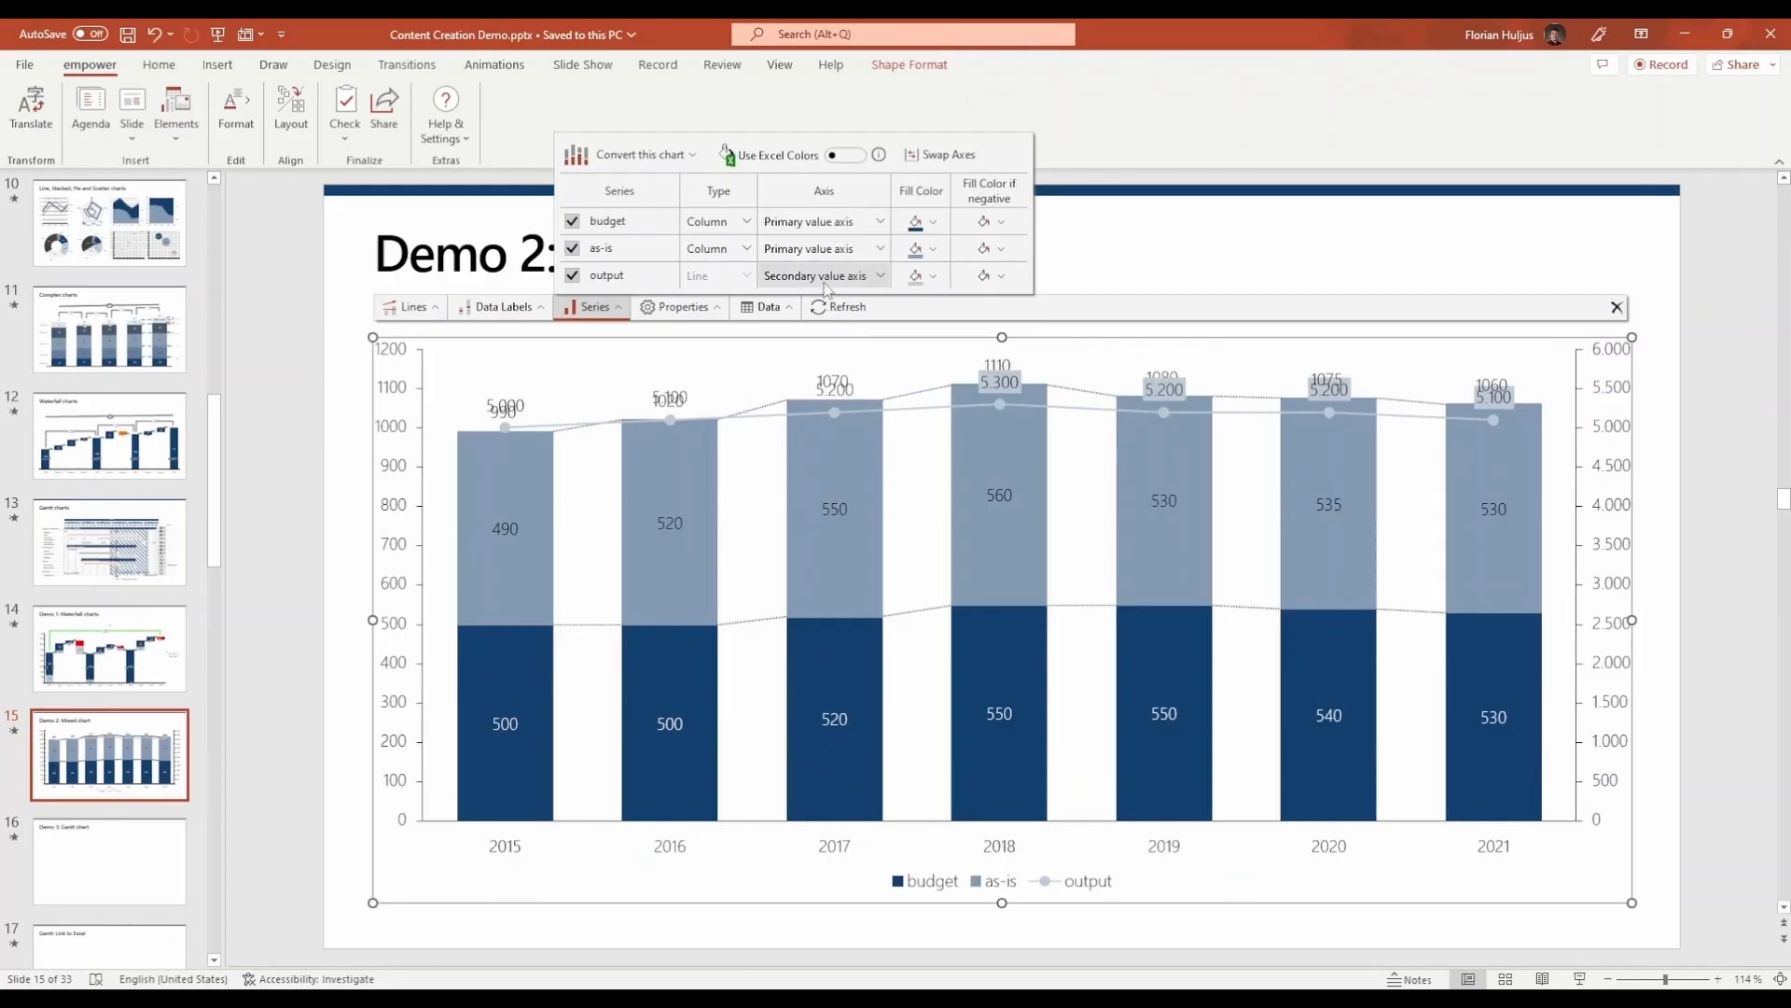
# - Set the fill color of the output series to red
pyautogui.click(934, 278)
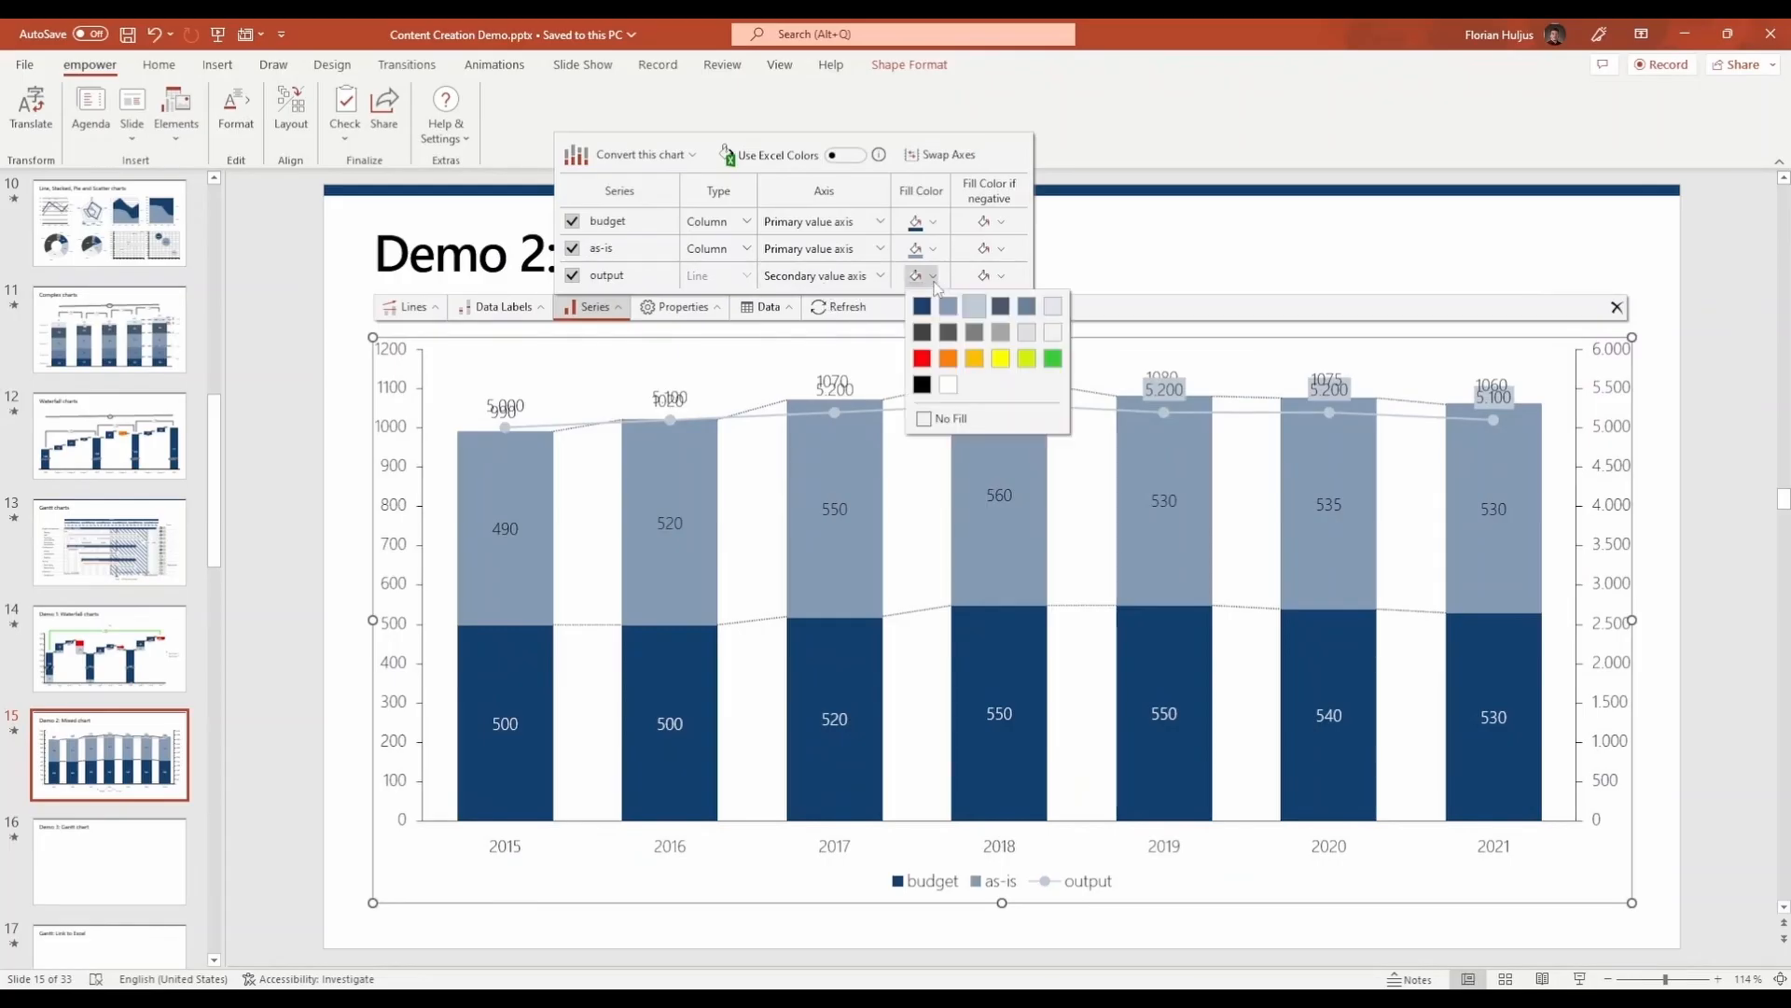
pyautogui.click(922, 352)
pyautogui.click(815, 355)
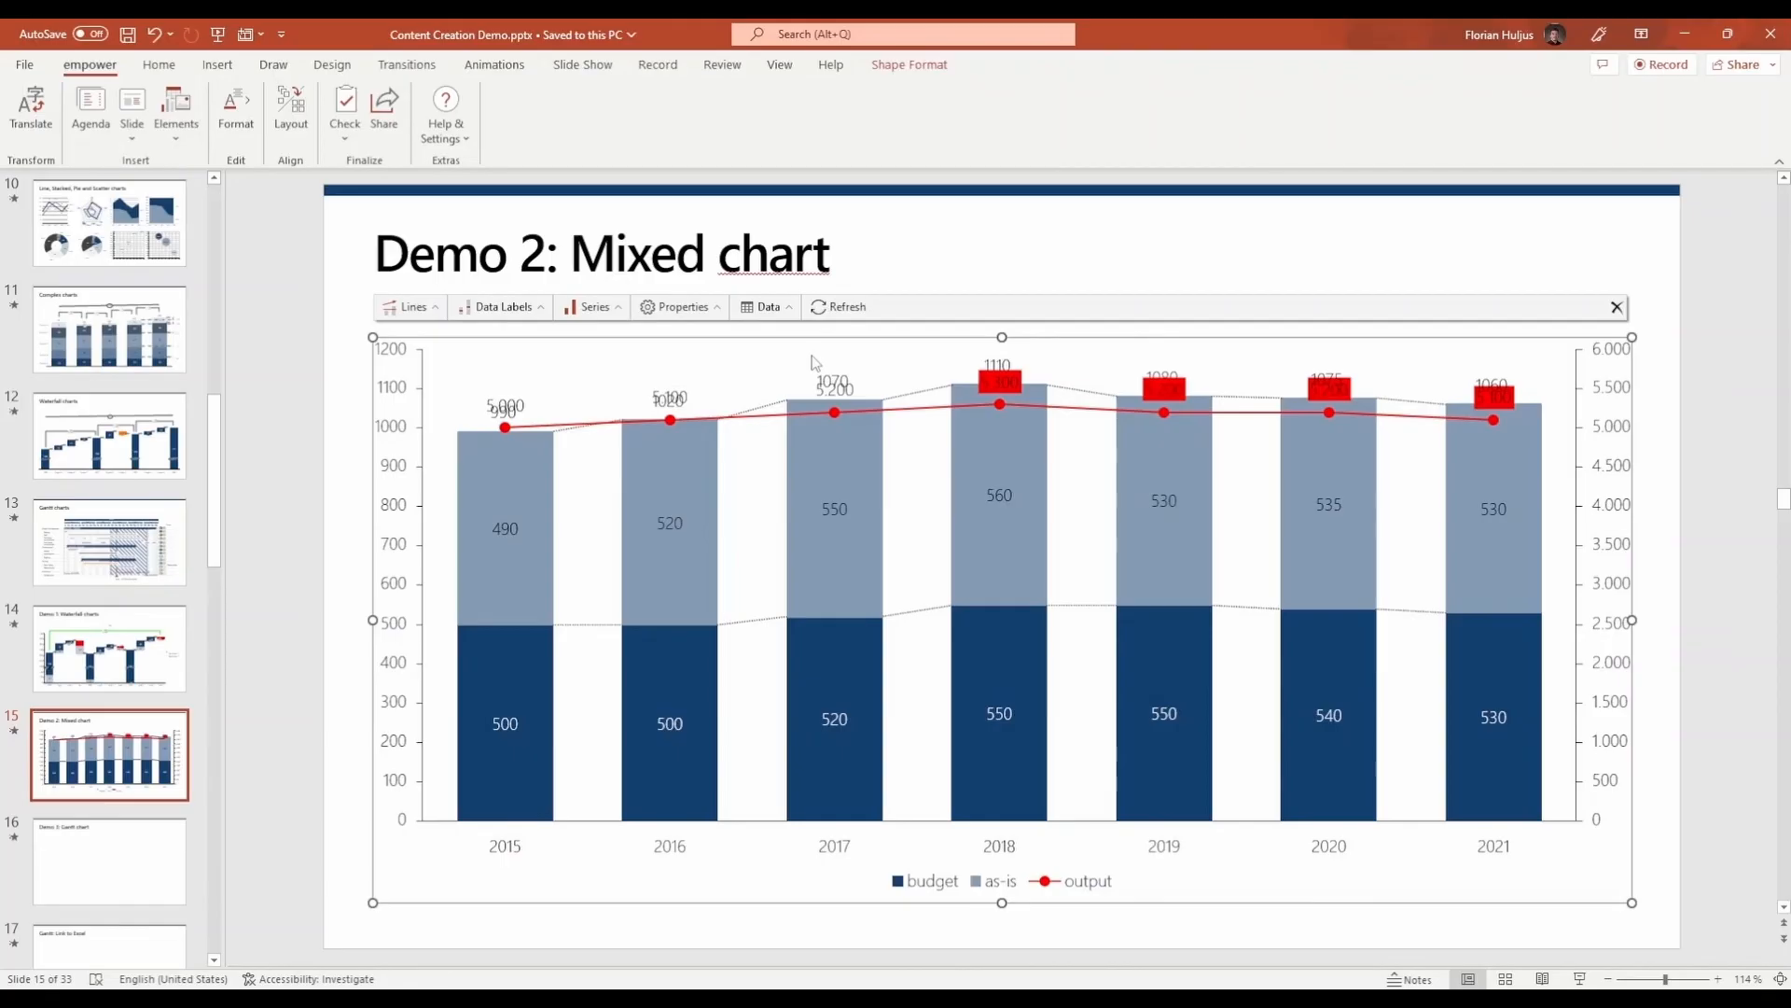
# - Set the maximum of the chart's primary value axis to 1400
pyautogui.click(837, 382)
pyautogui.click(413, 422)
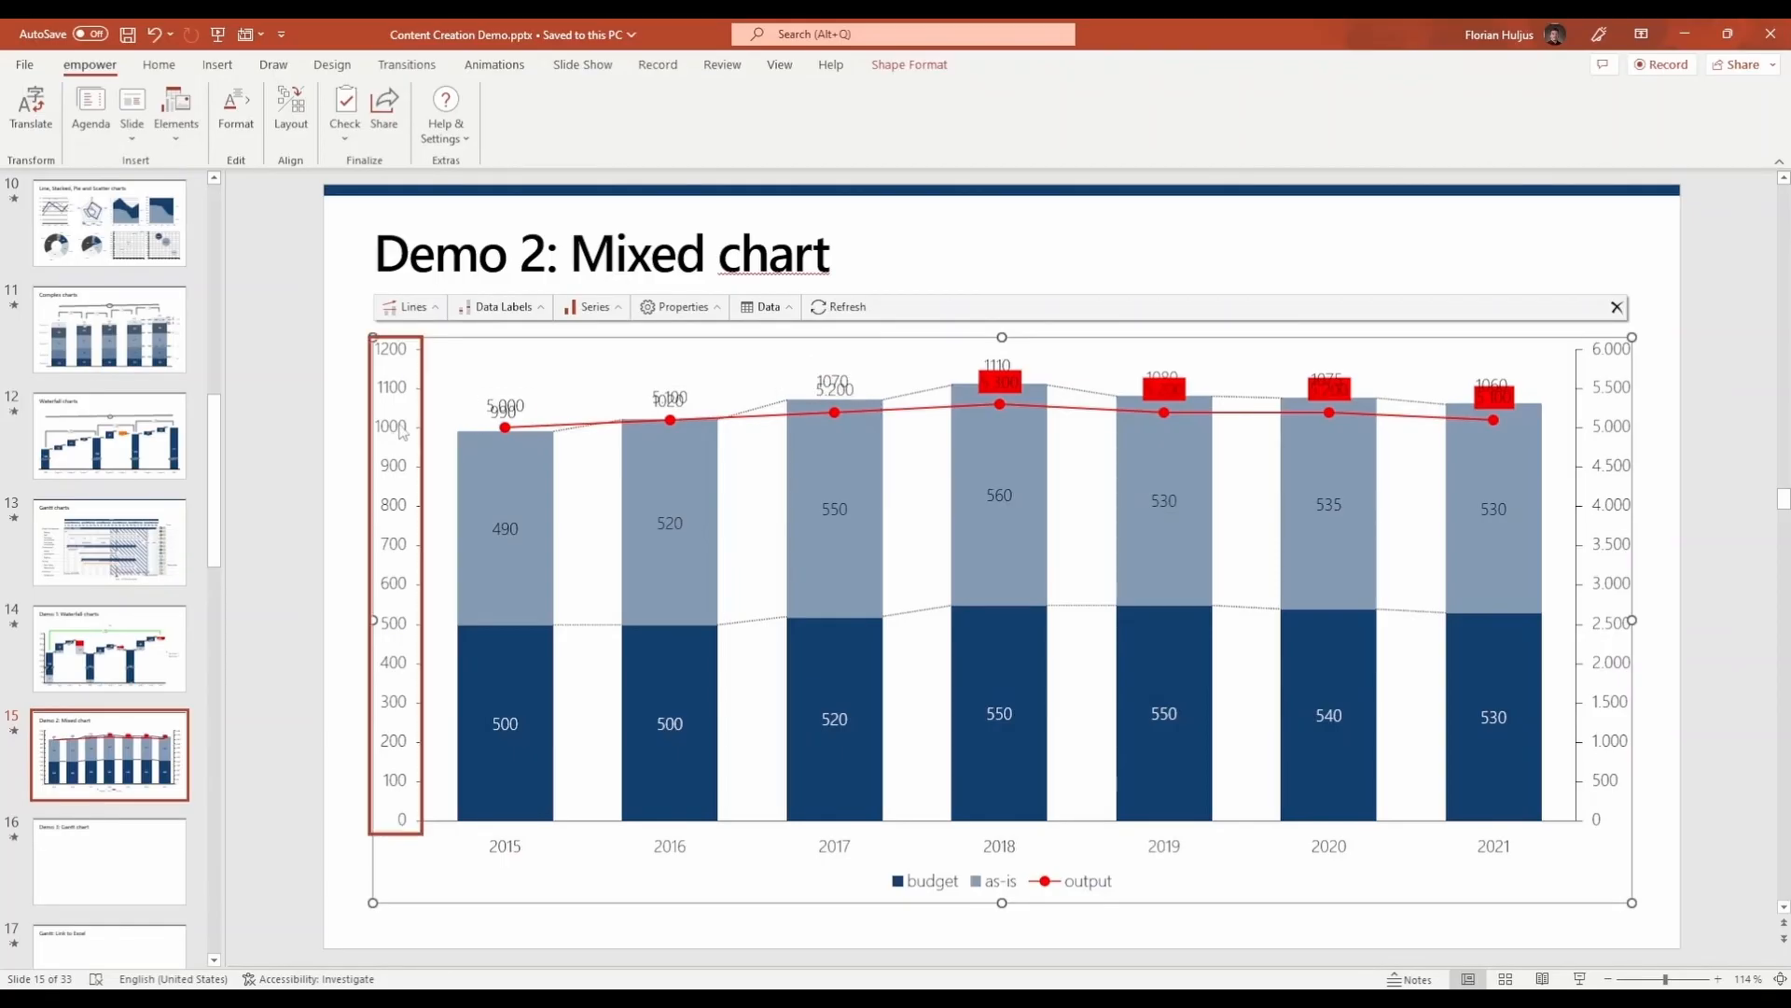
pyautogui.click(557, 379)
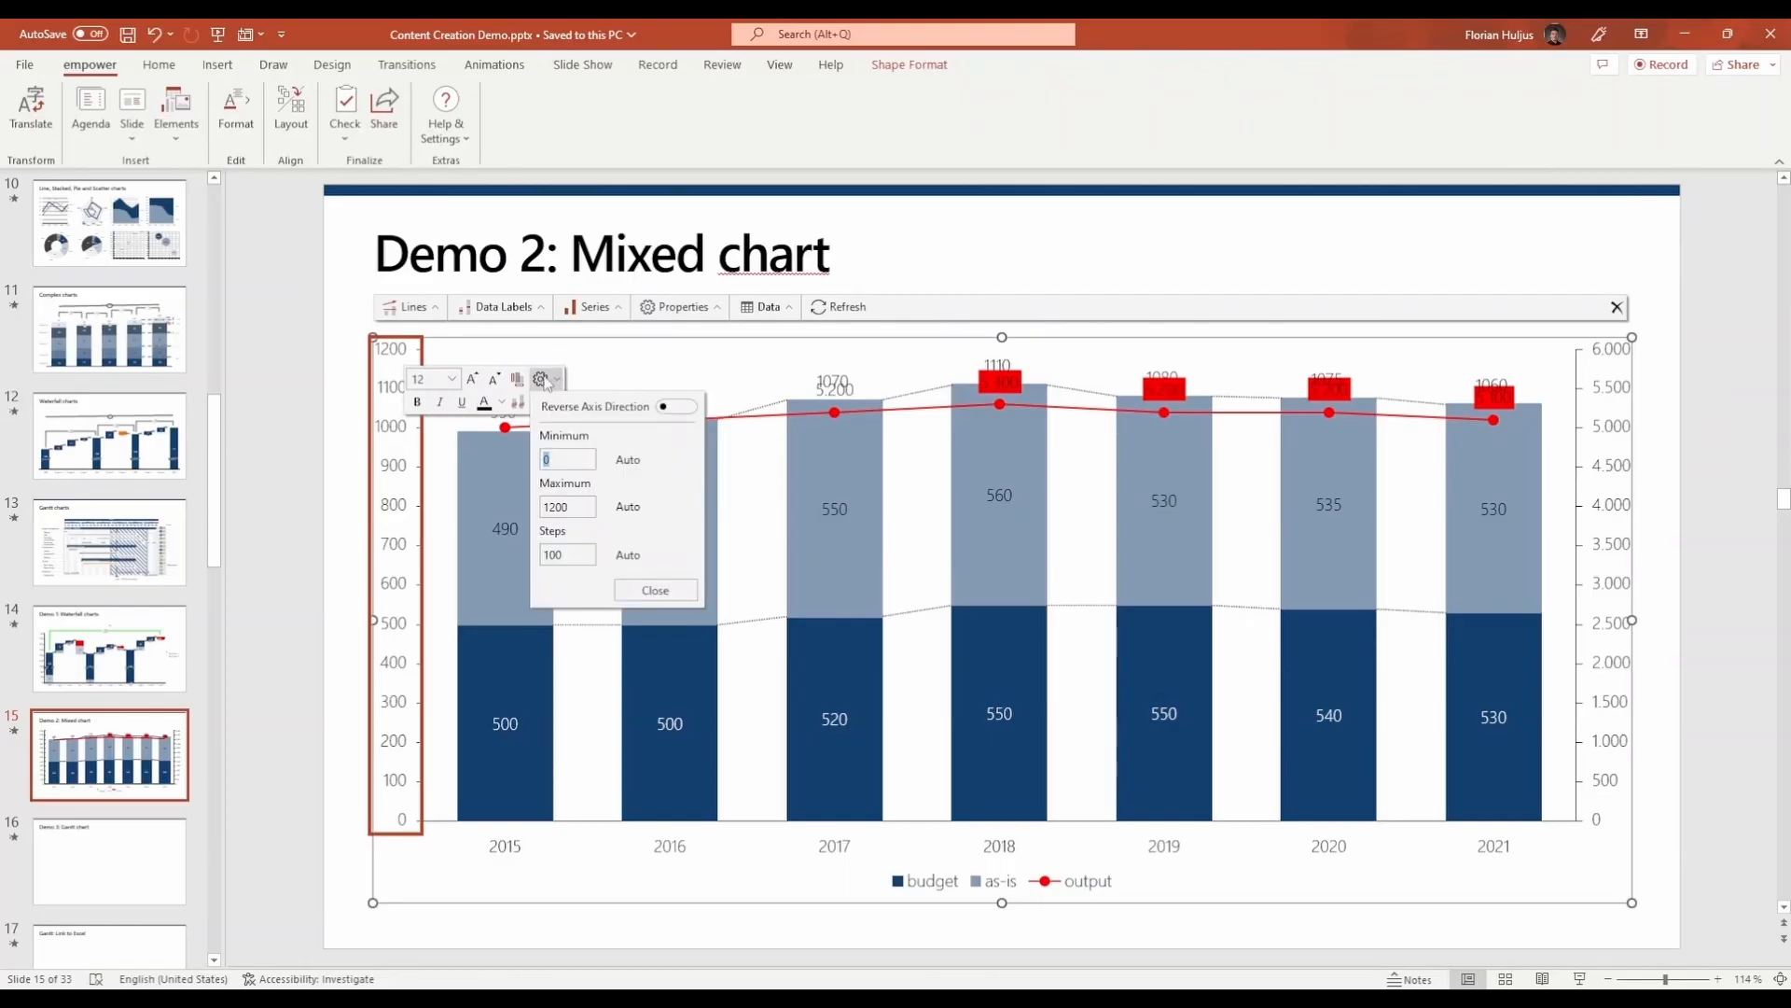
pyautogui.click(552, 507)
pyautogui.write('100')
pyautogui.click(655, 590)
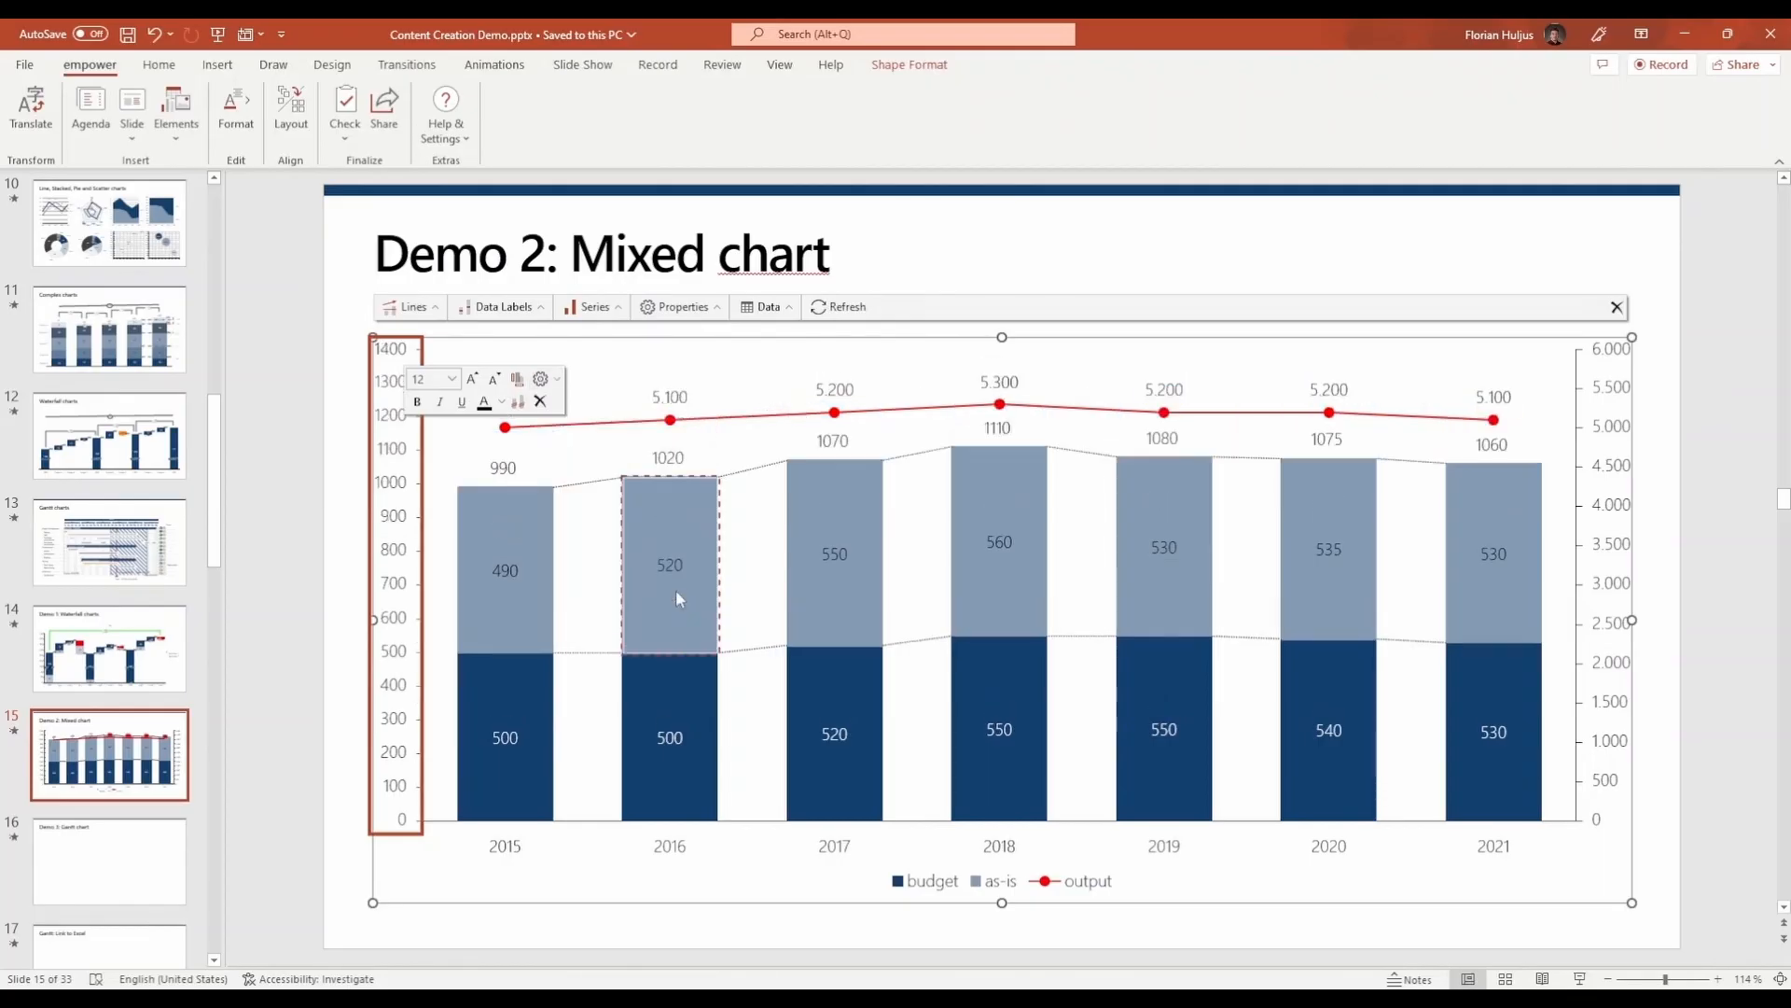
pyautogui.click(765, 368)
pyautogui.click(1040, 270)
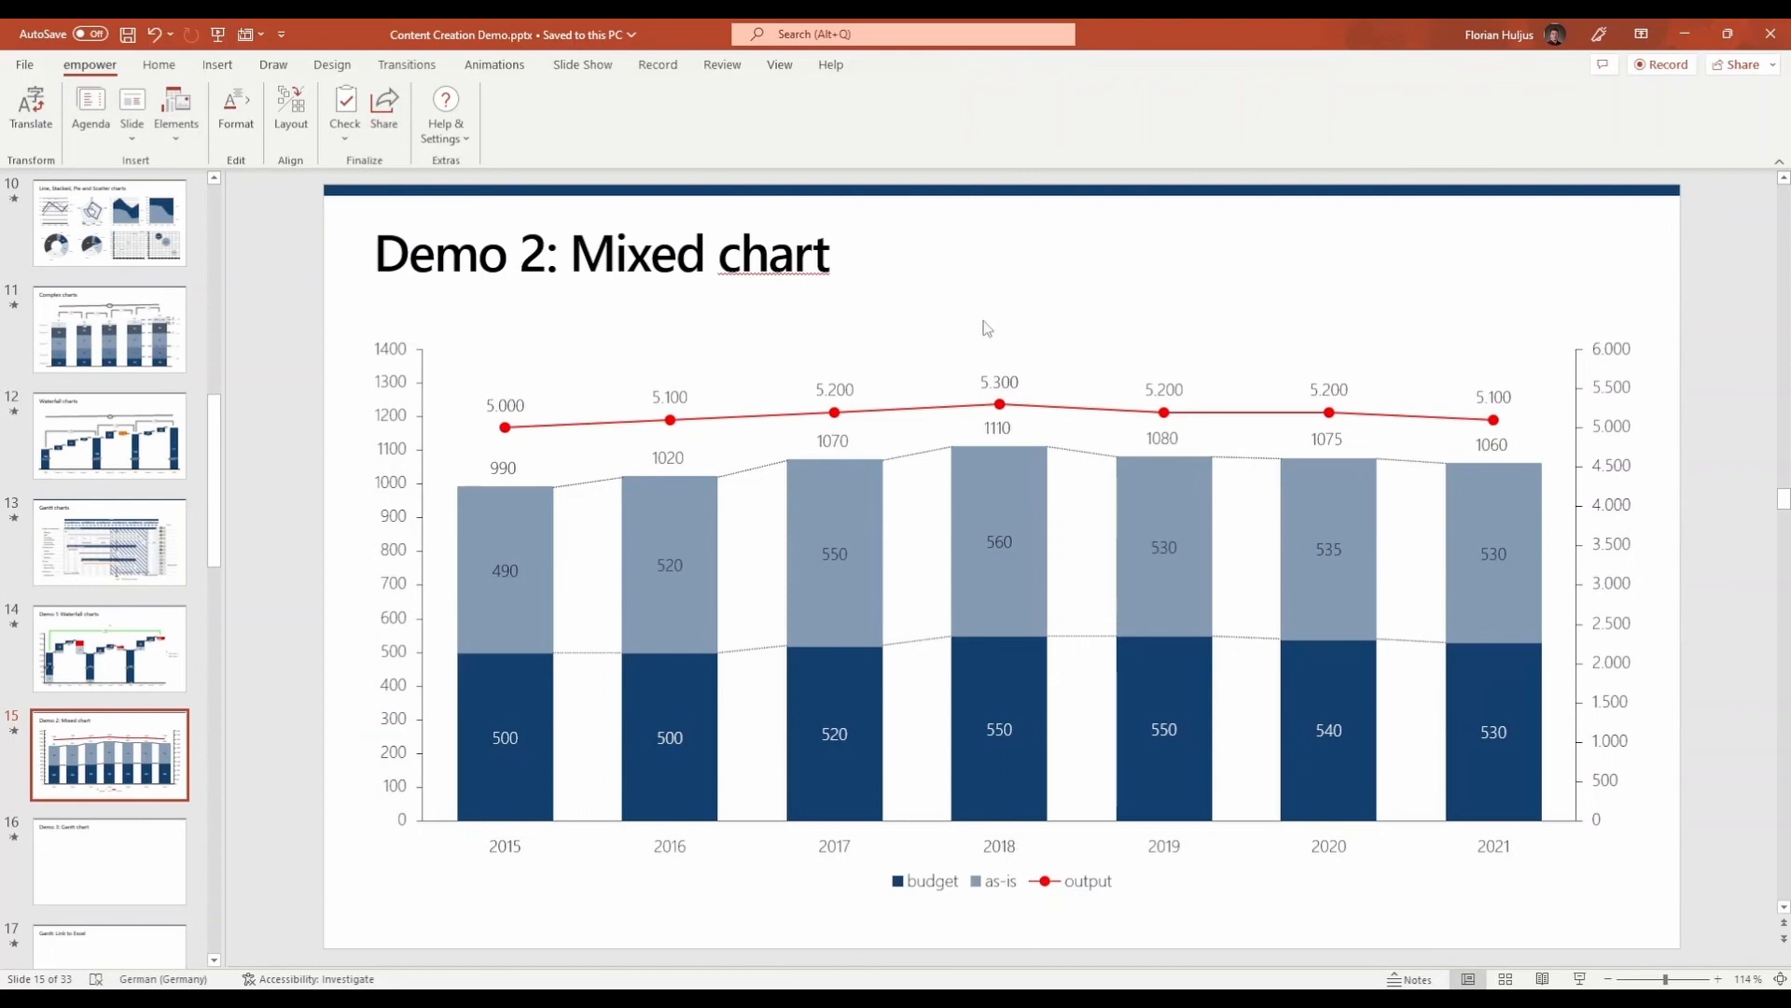
# - Apply a slide layout with a content placeholder to slide 16, "Demo 3: Gantt chart"
pyautogui.click(114, 794)
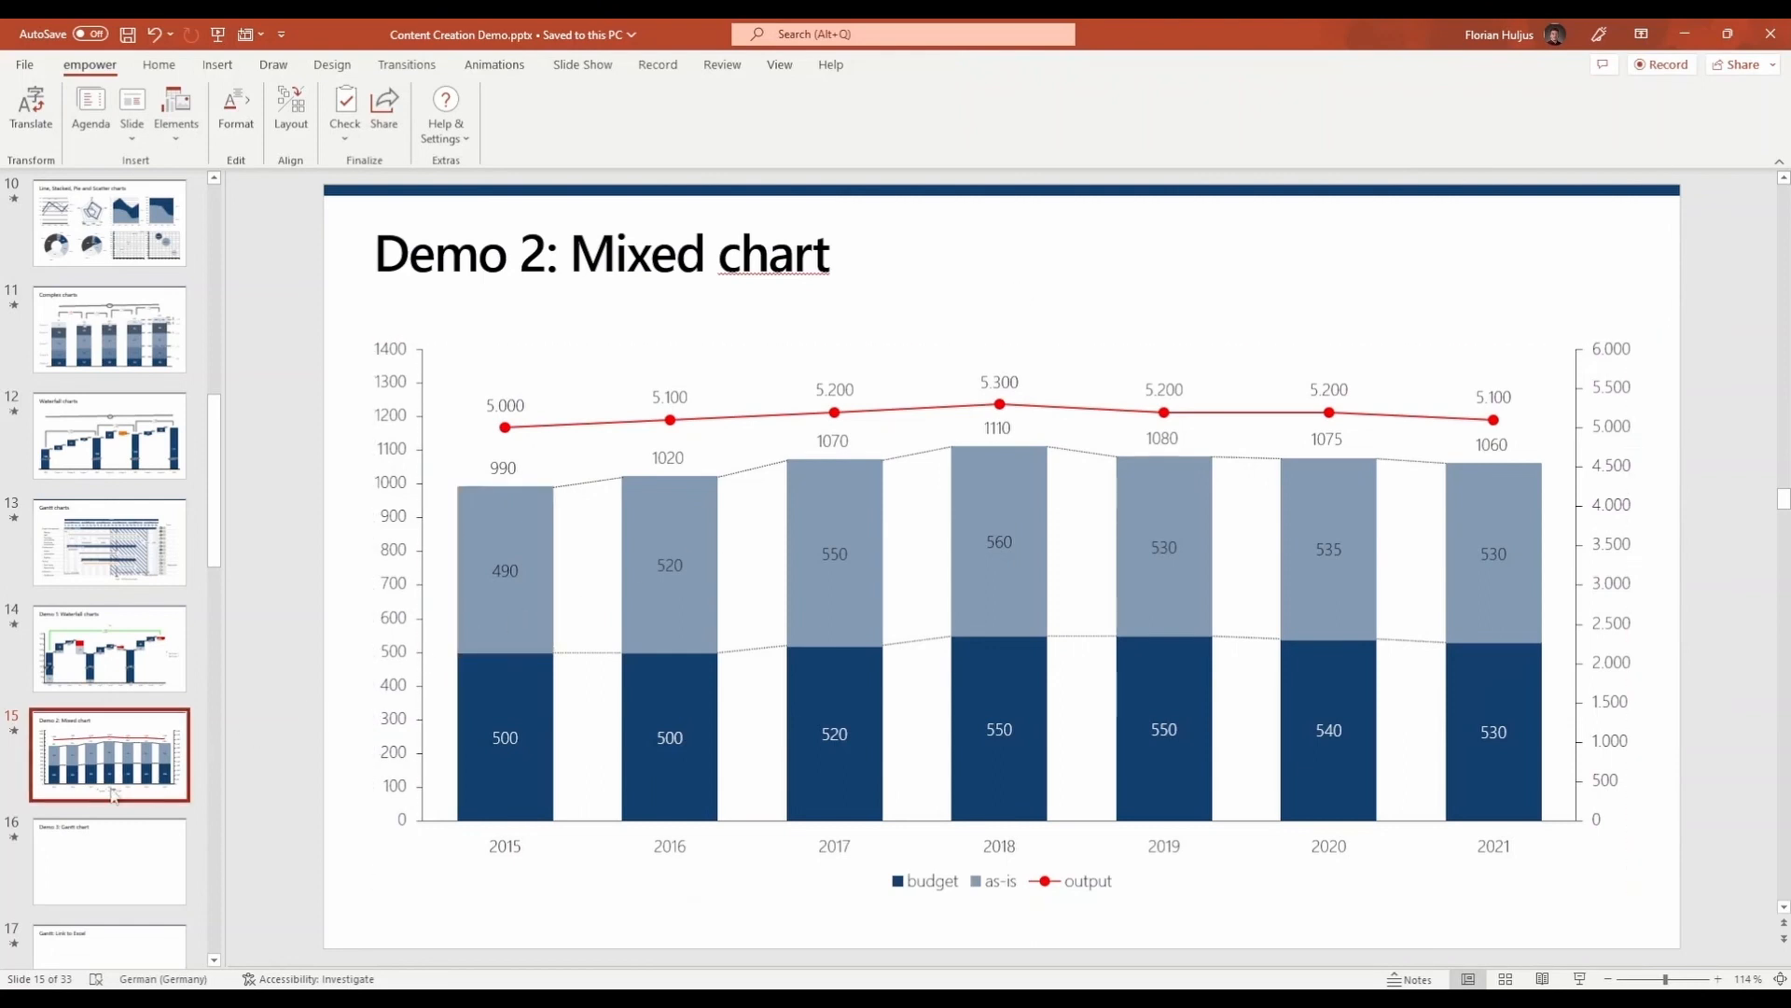
pyautogui.rightClick(110, 853)
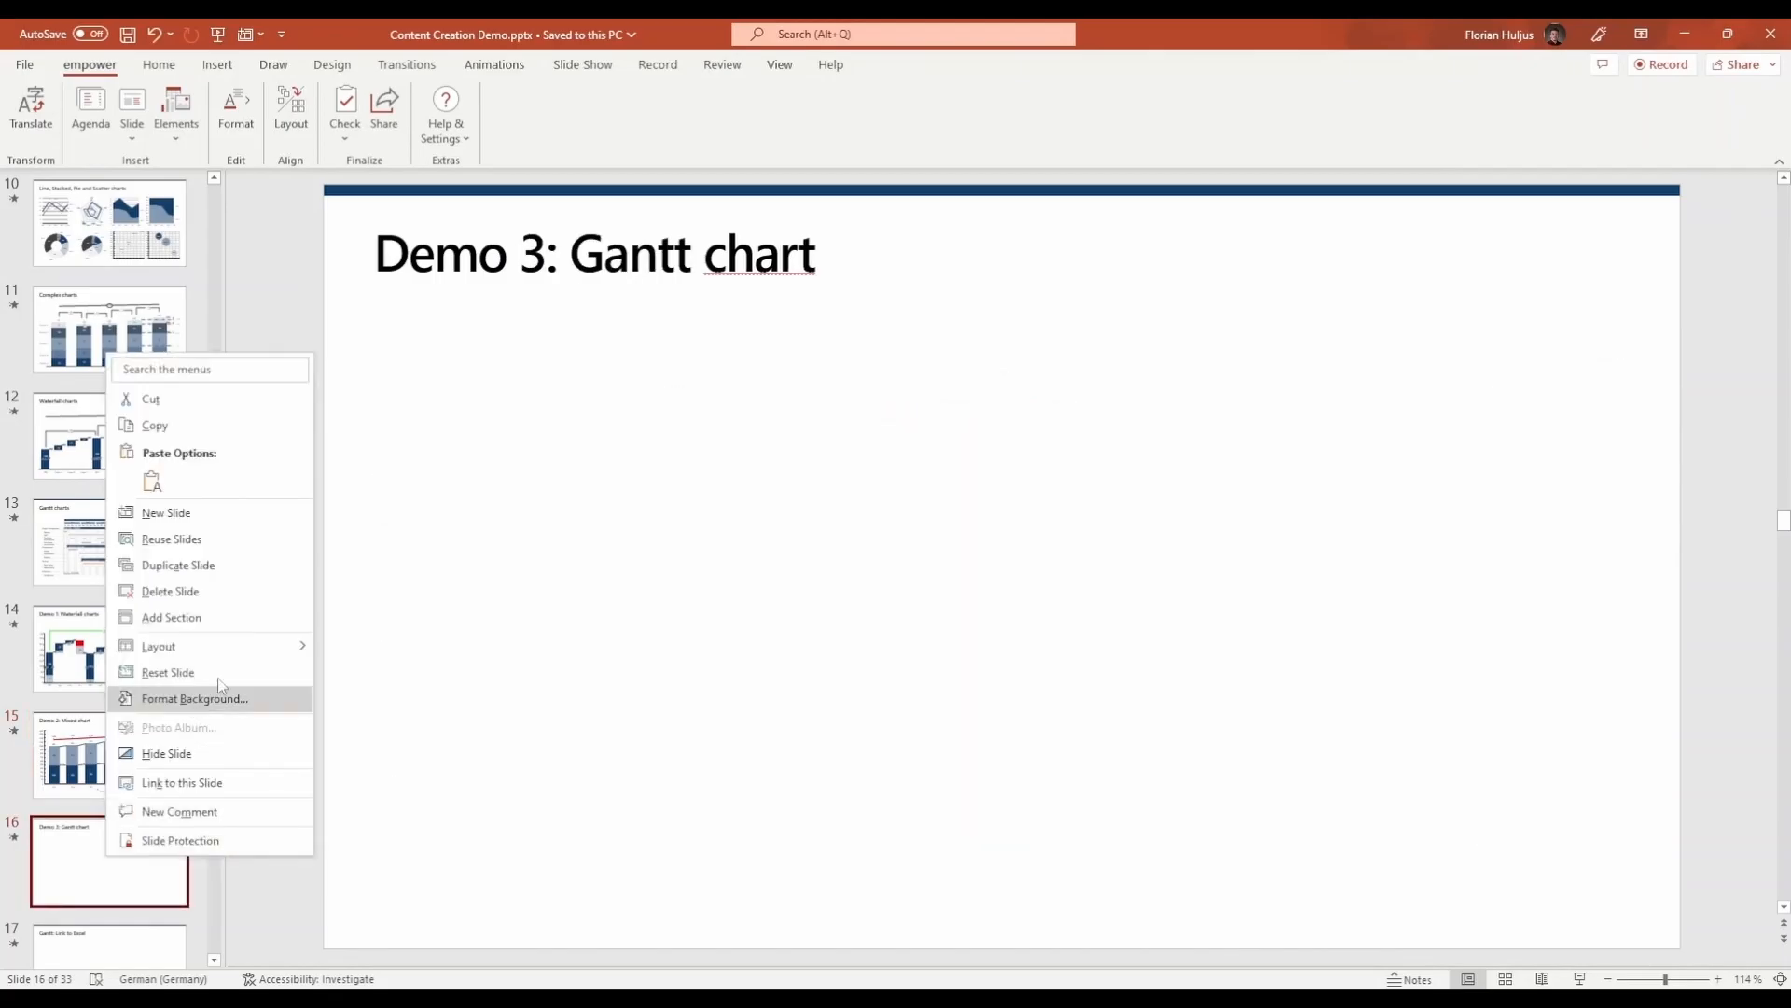
pyautogui.moveTo(252, 646)
pyautogui.click(362, 658)
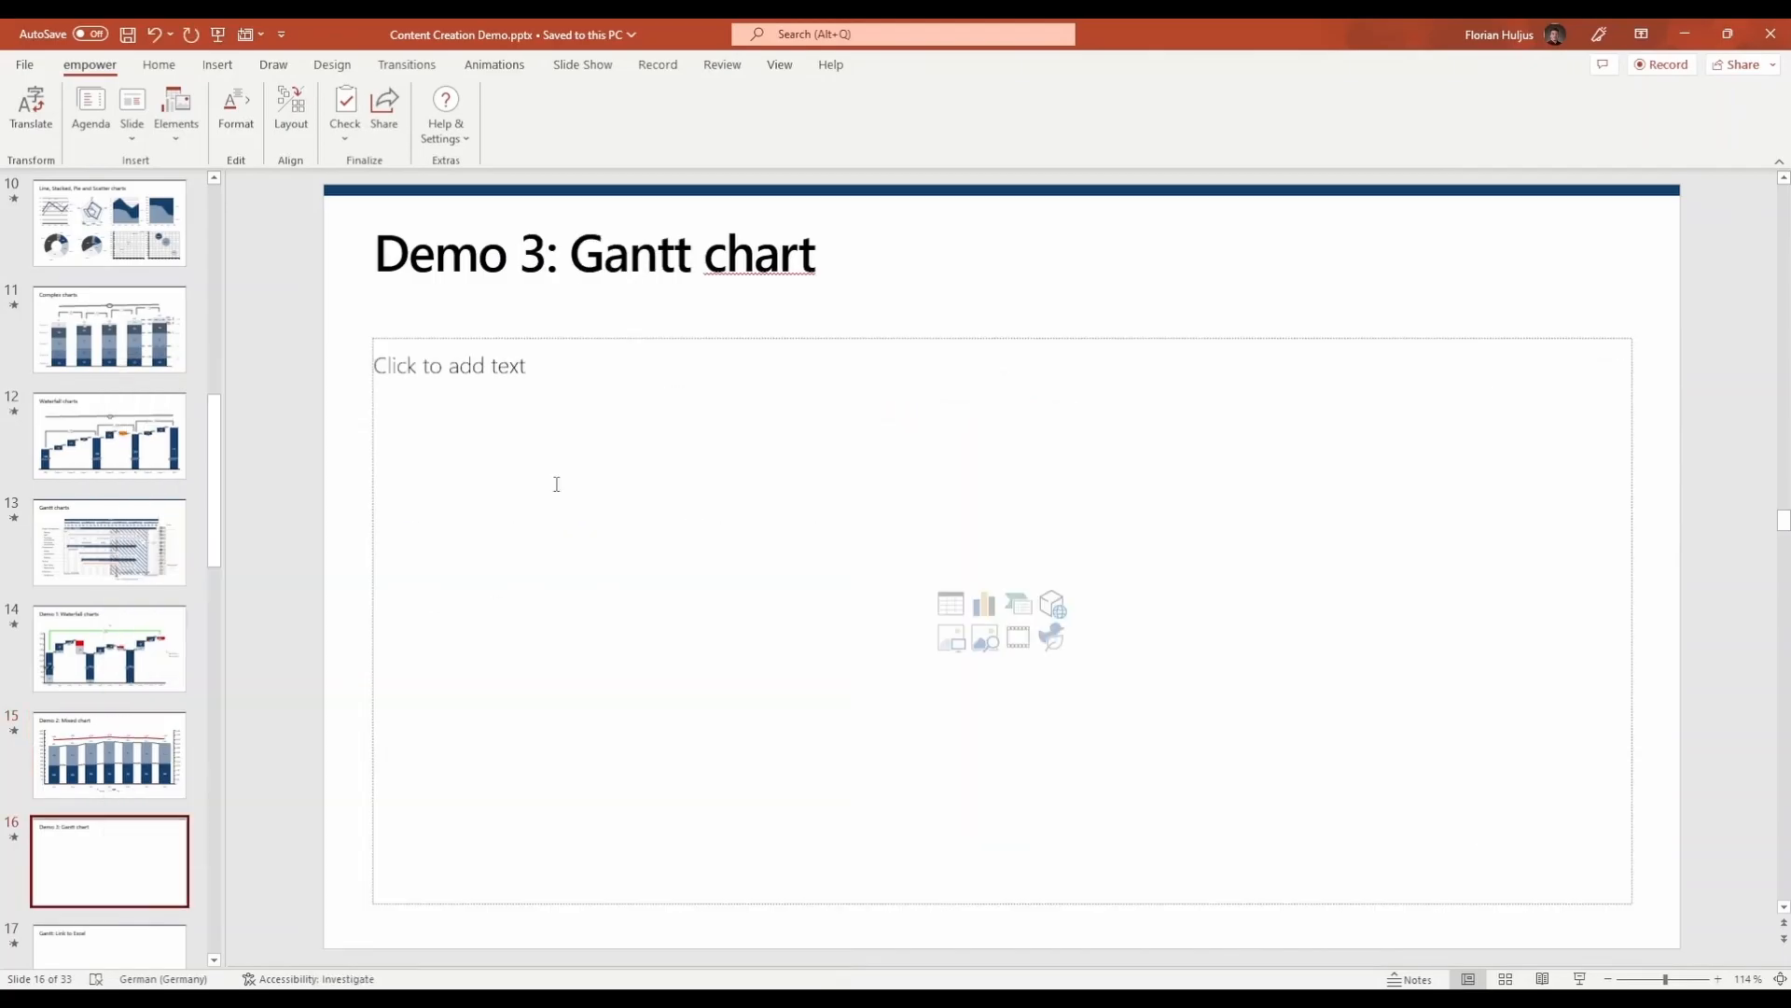
# - Start a Gantt chart in the content placeholder, replacing the recommended header settings with Quarter and Month rows only
pyautogui.click(585, 338)
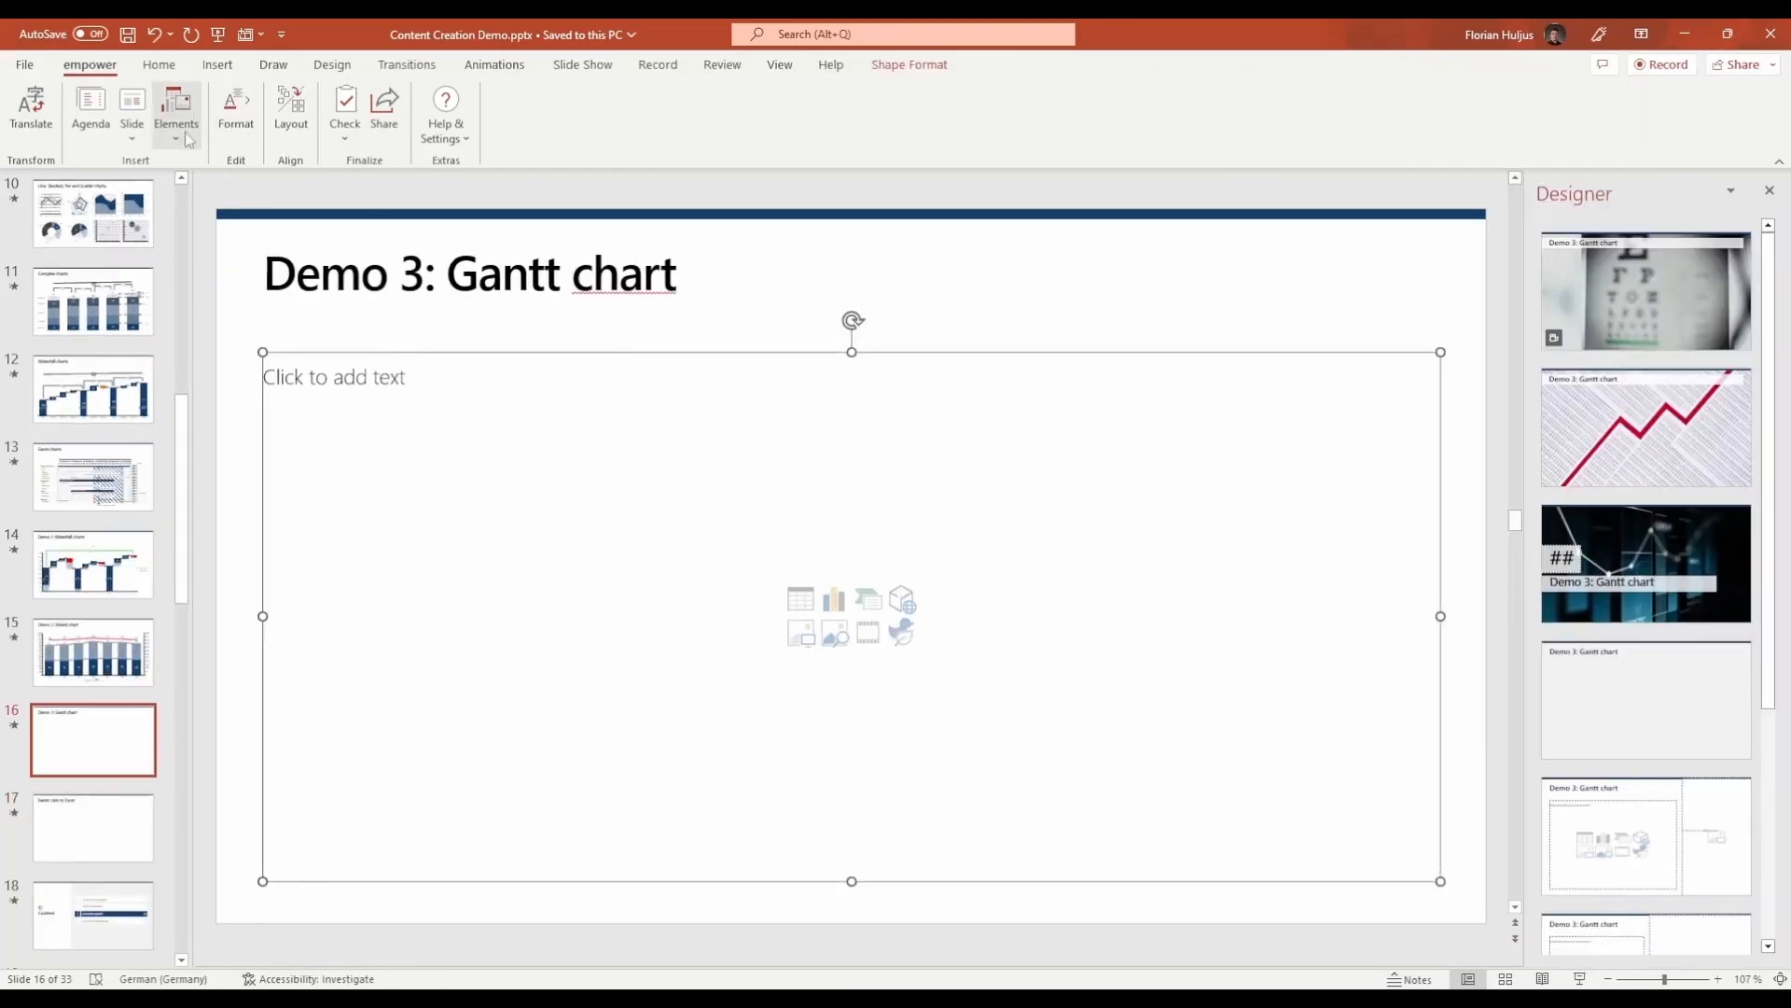
pyautogui.click(187, 137)
pyautogui.click(203, 243)
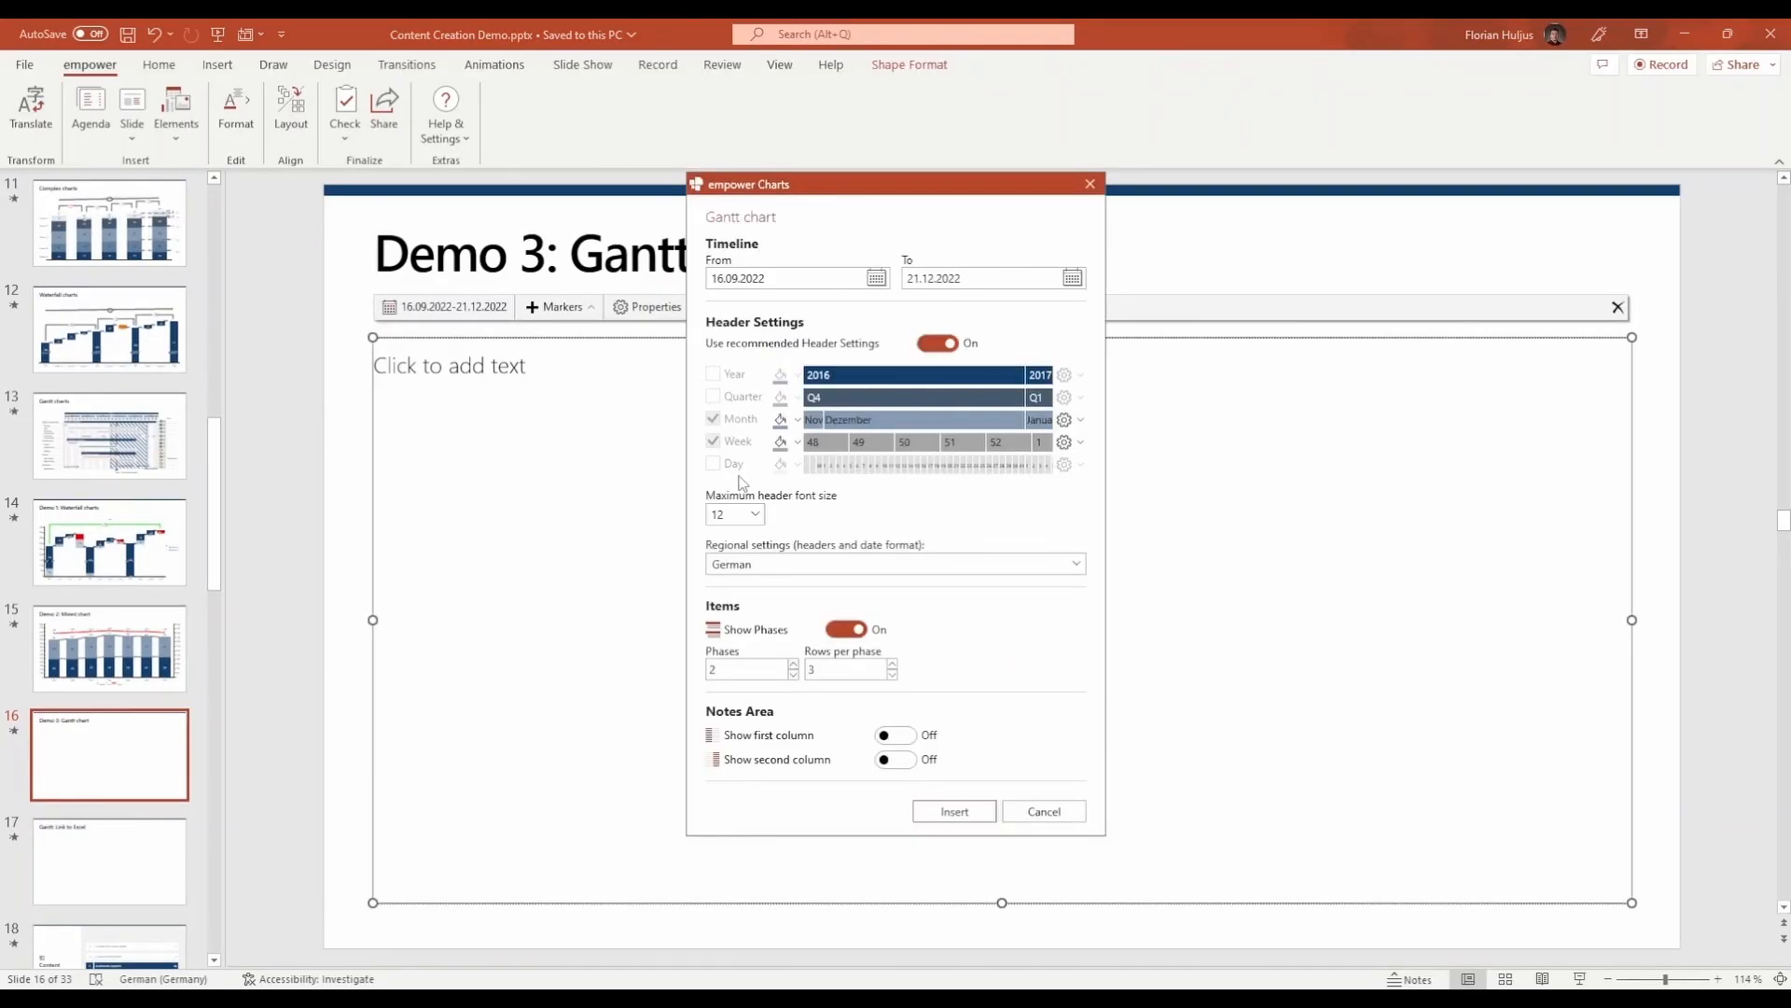
pyautogui.click(938, 343)
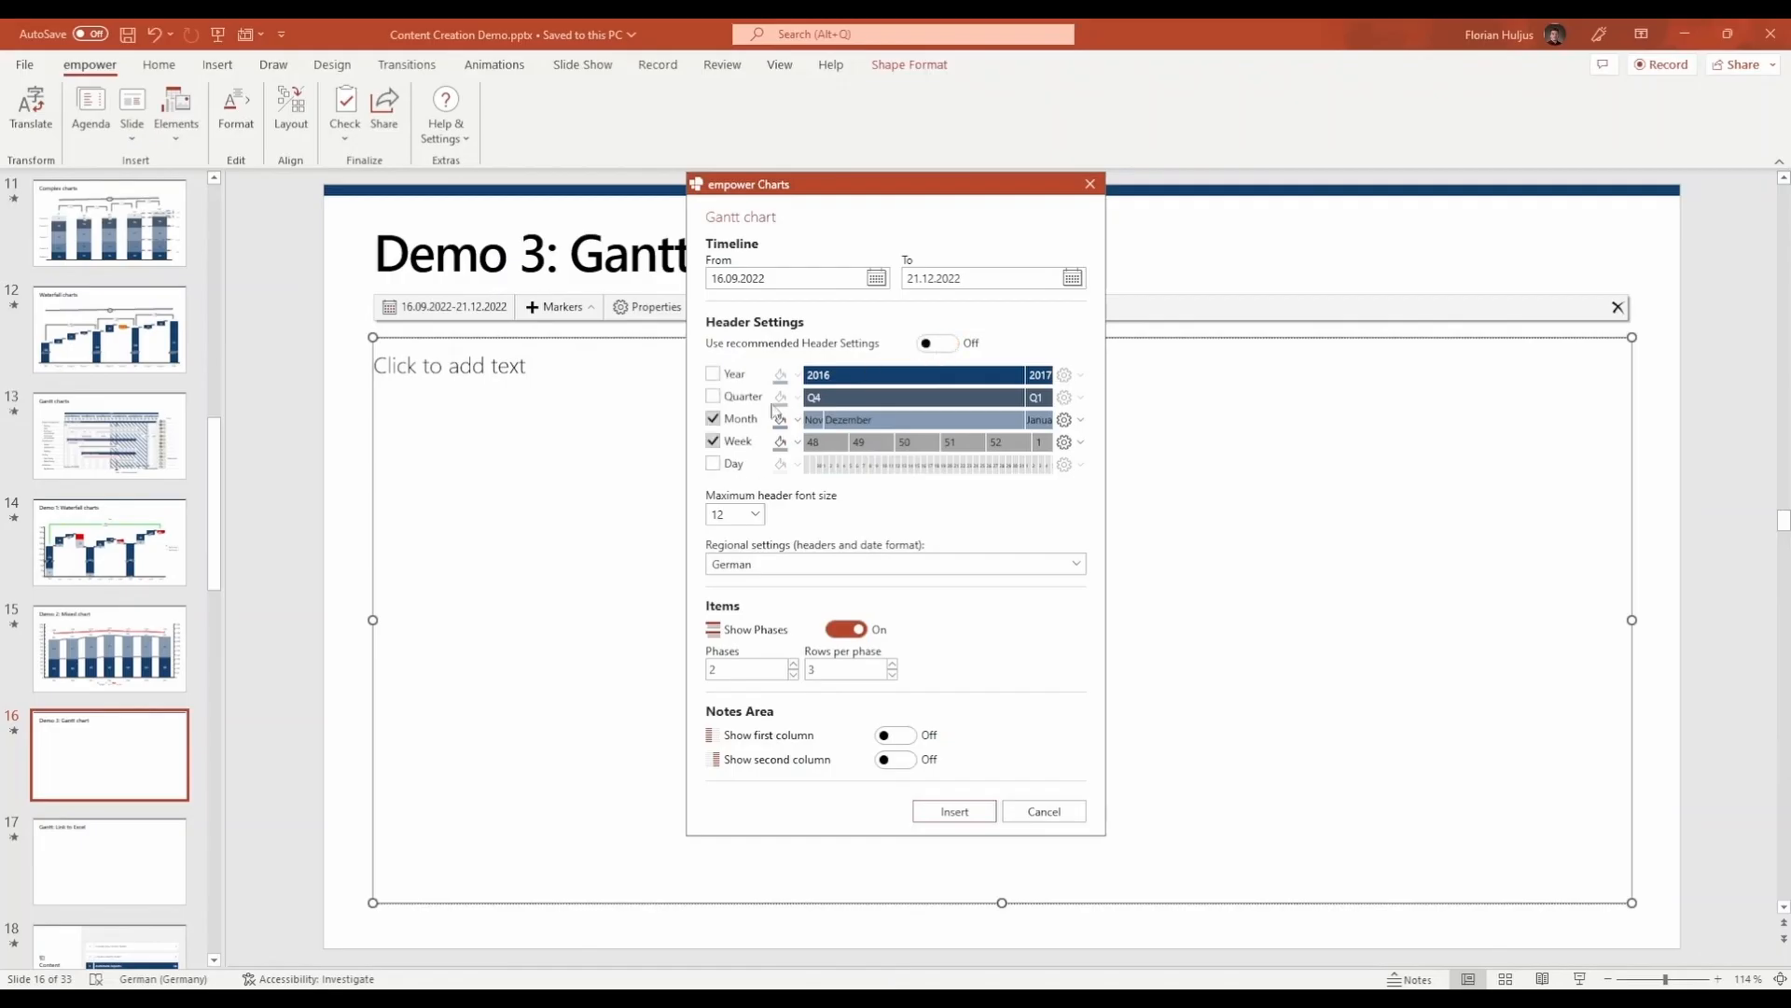
pyautogui.click(715, 444)
pyautogui.click(714, 397)
# - Insert the Gantt chart with English (United States) regional settings and the first notes column shown
pyautogui.click(1079, 566)
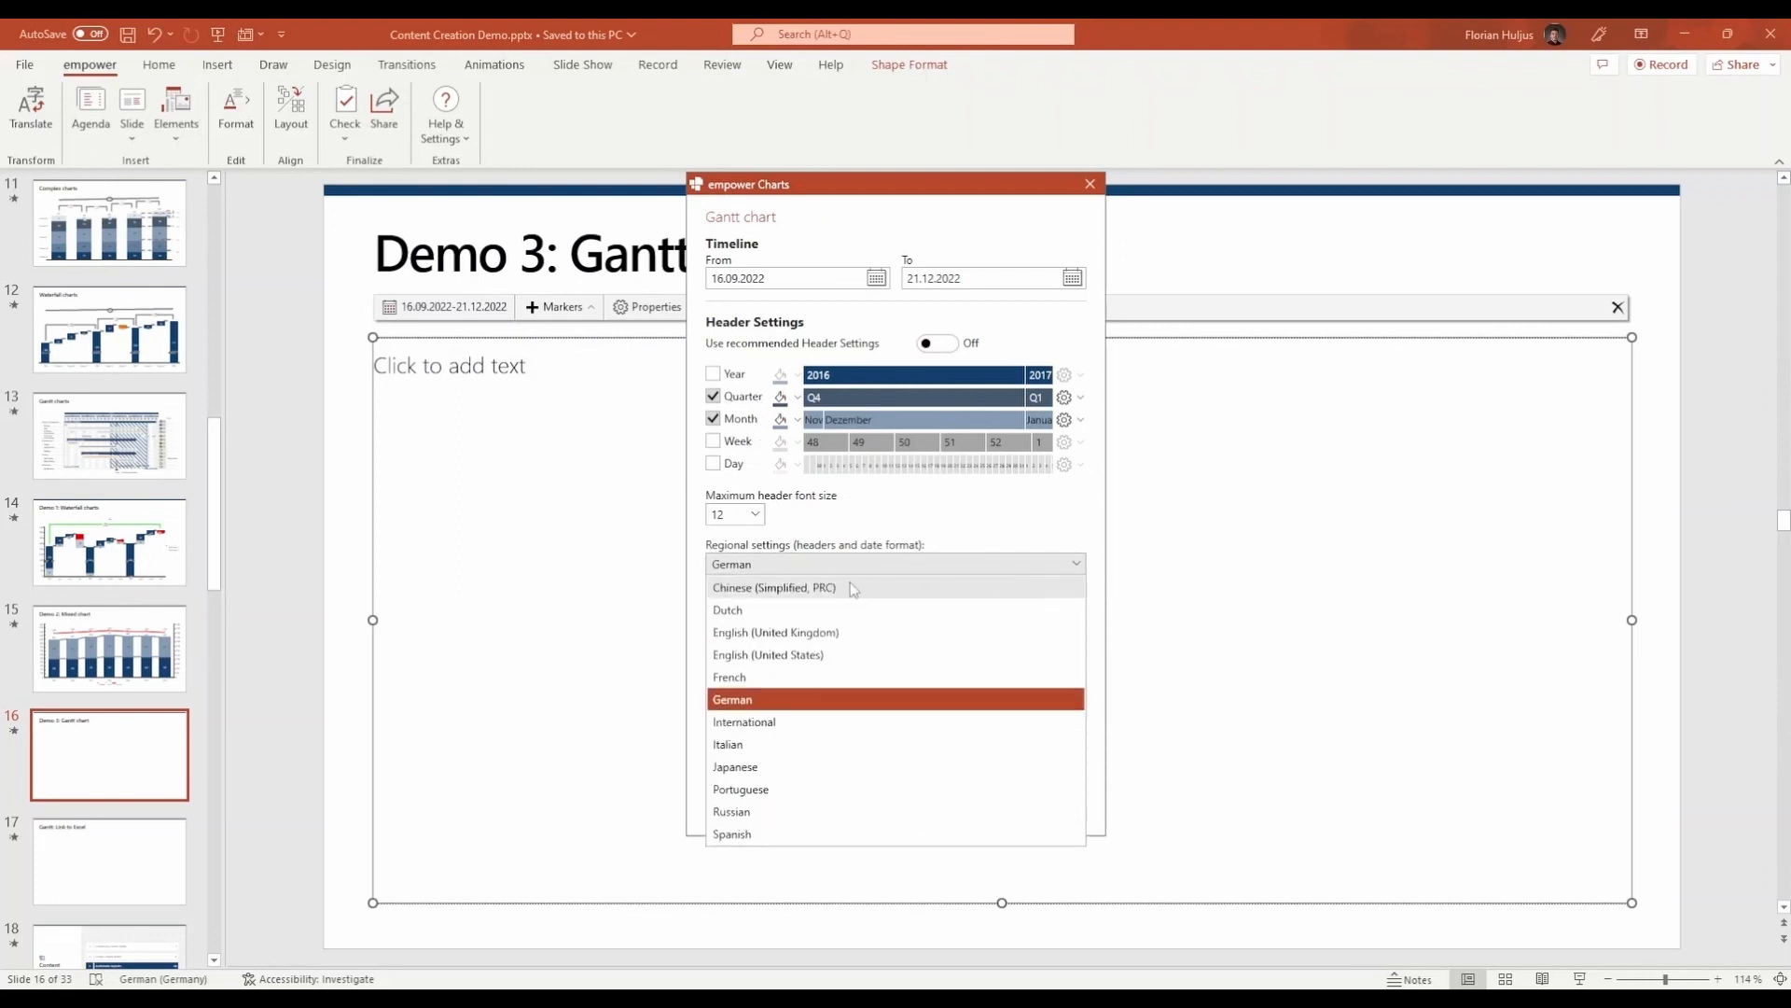
pyautogui.click(791, 654)
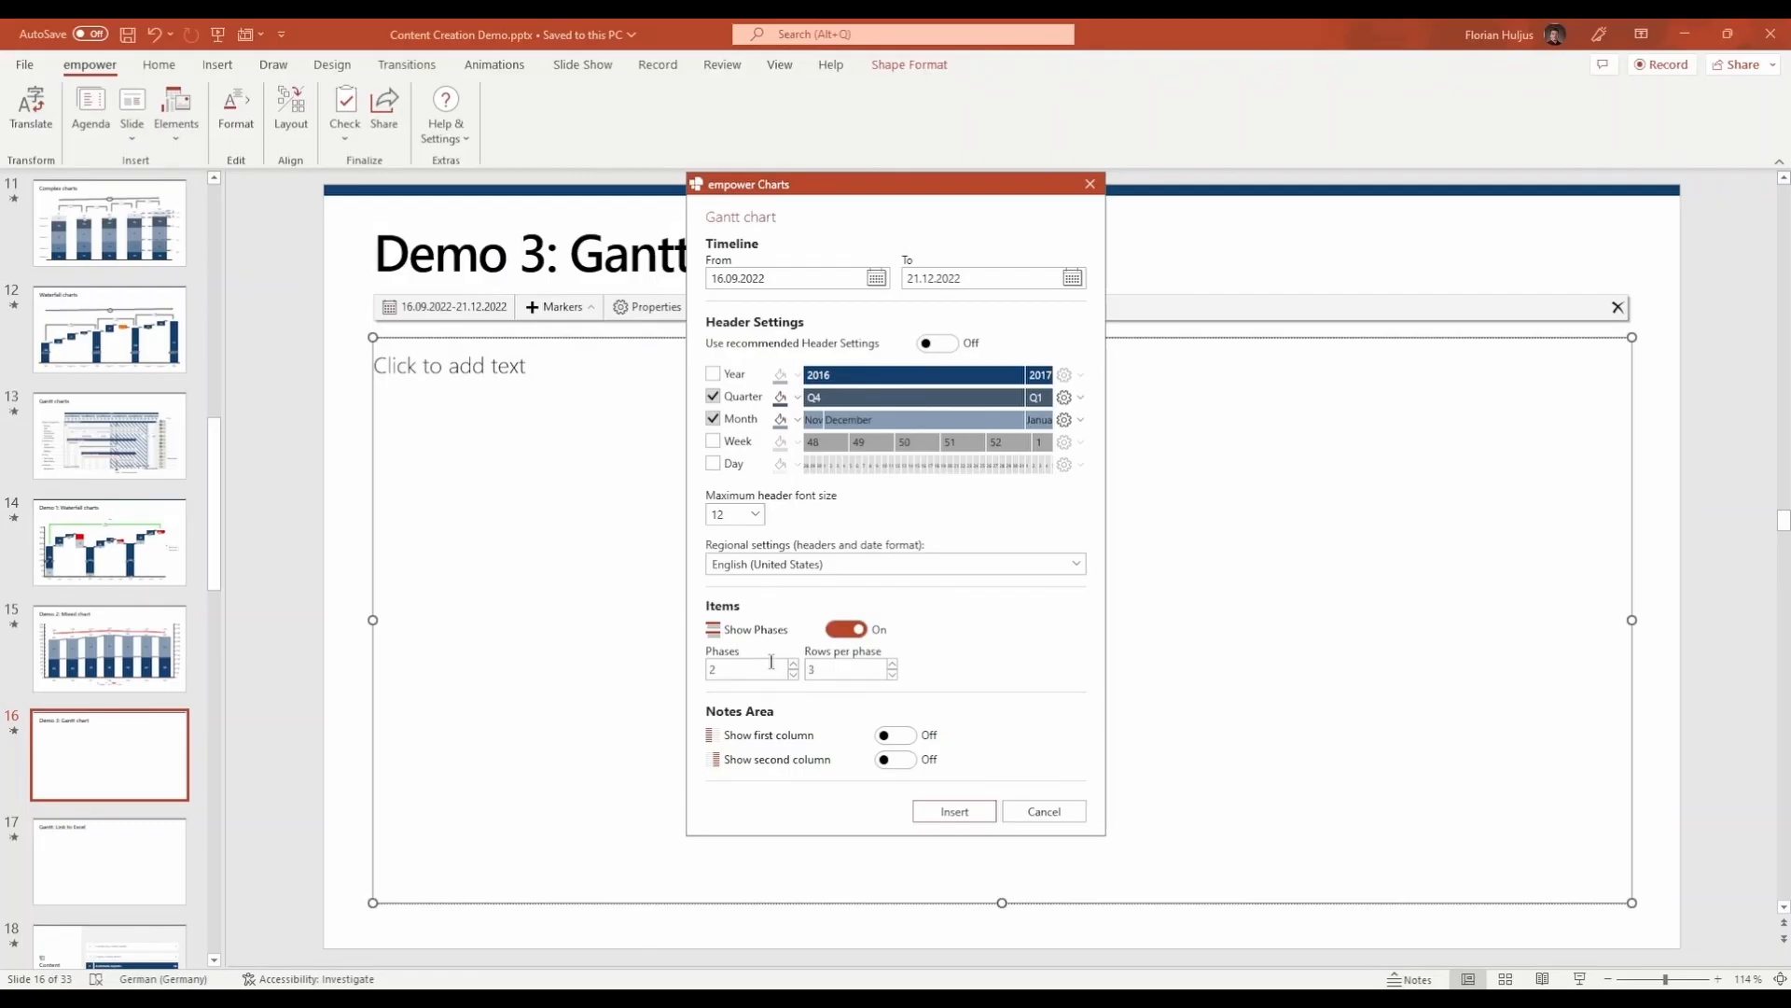
pyautogui.click(908, 737)
pyautogui.click(975, 806)
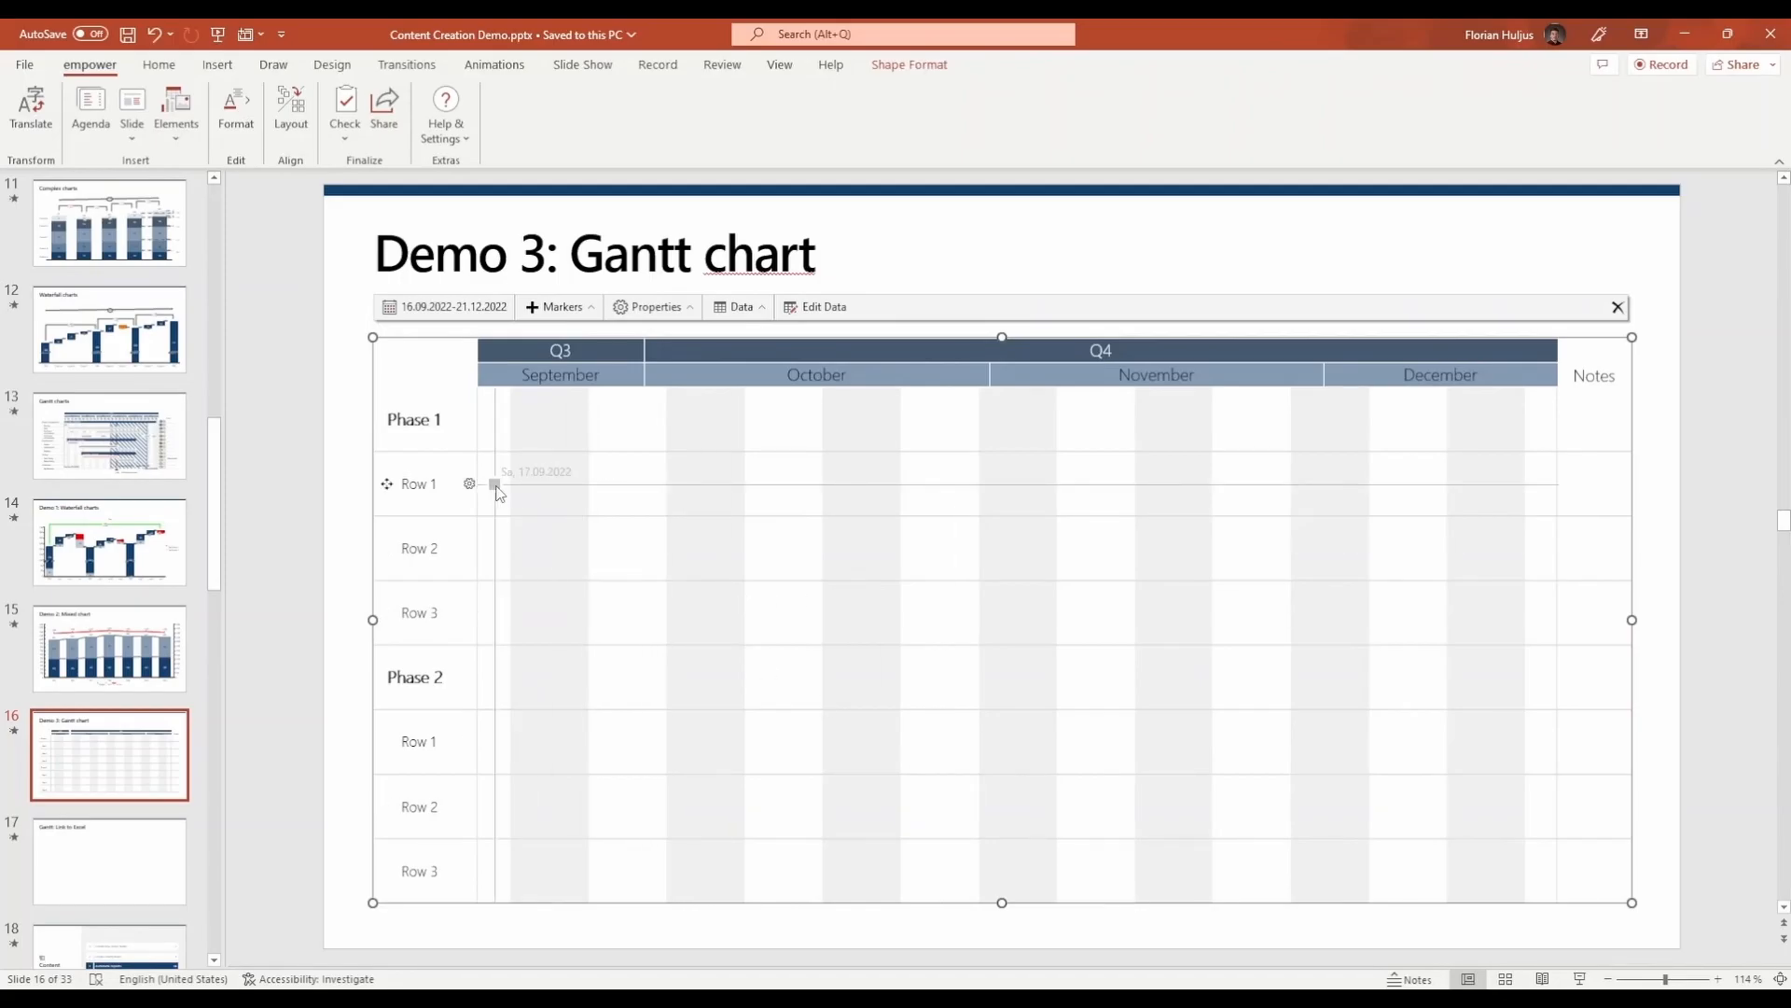
# - Add back-to-back tasks in Rows 1 to 3 of both phases, spanning 9/17–10/14/2022 in Phase 1 and 10/15–11/15/2022 in Phase 2
pyautogui.moveTo(496, 485); pyautogui.dragTo(608, 489)
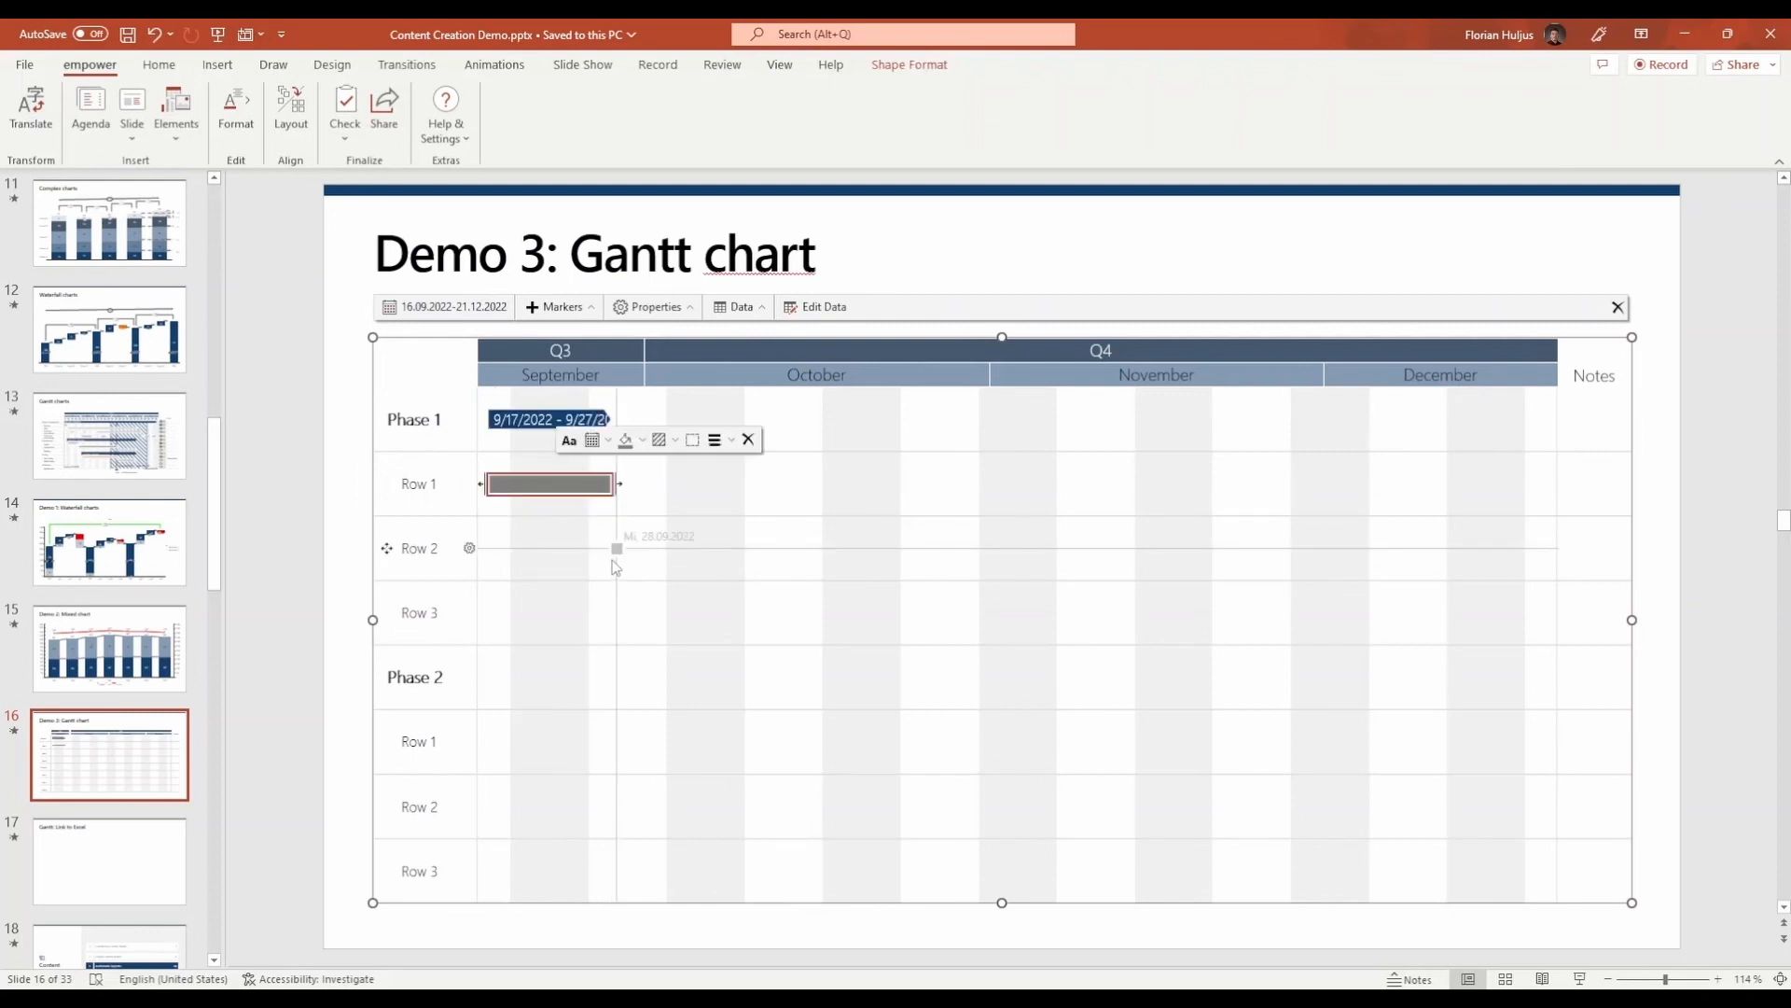
pyautogui.moveTo(615, 549); pyautogui.dragTo(714, 562)
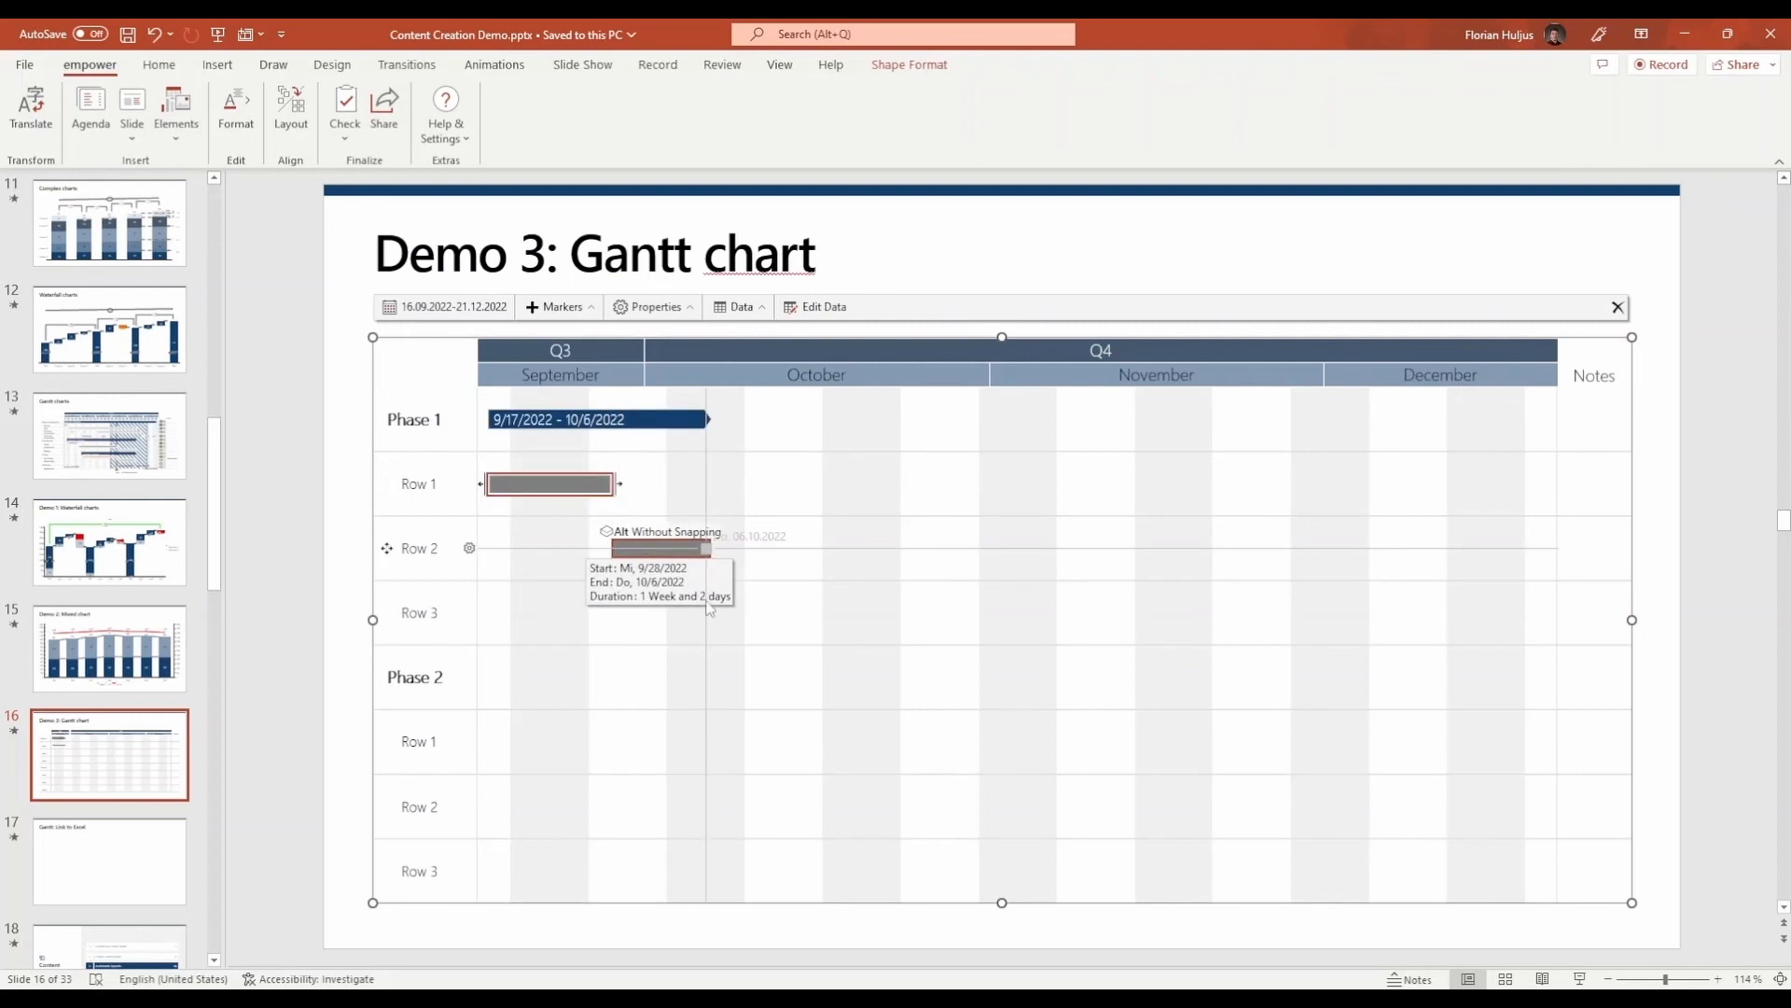
pyautogui.moveTo(713, 626); pyautogui.dragTo(794, 631)
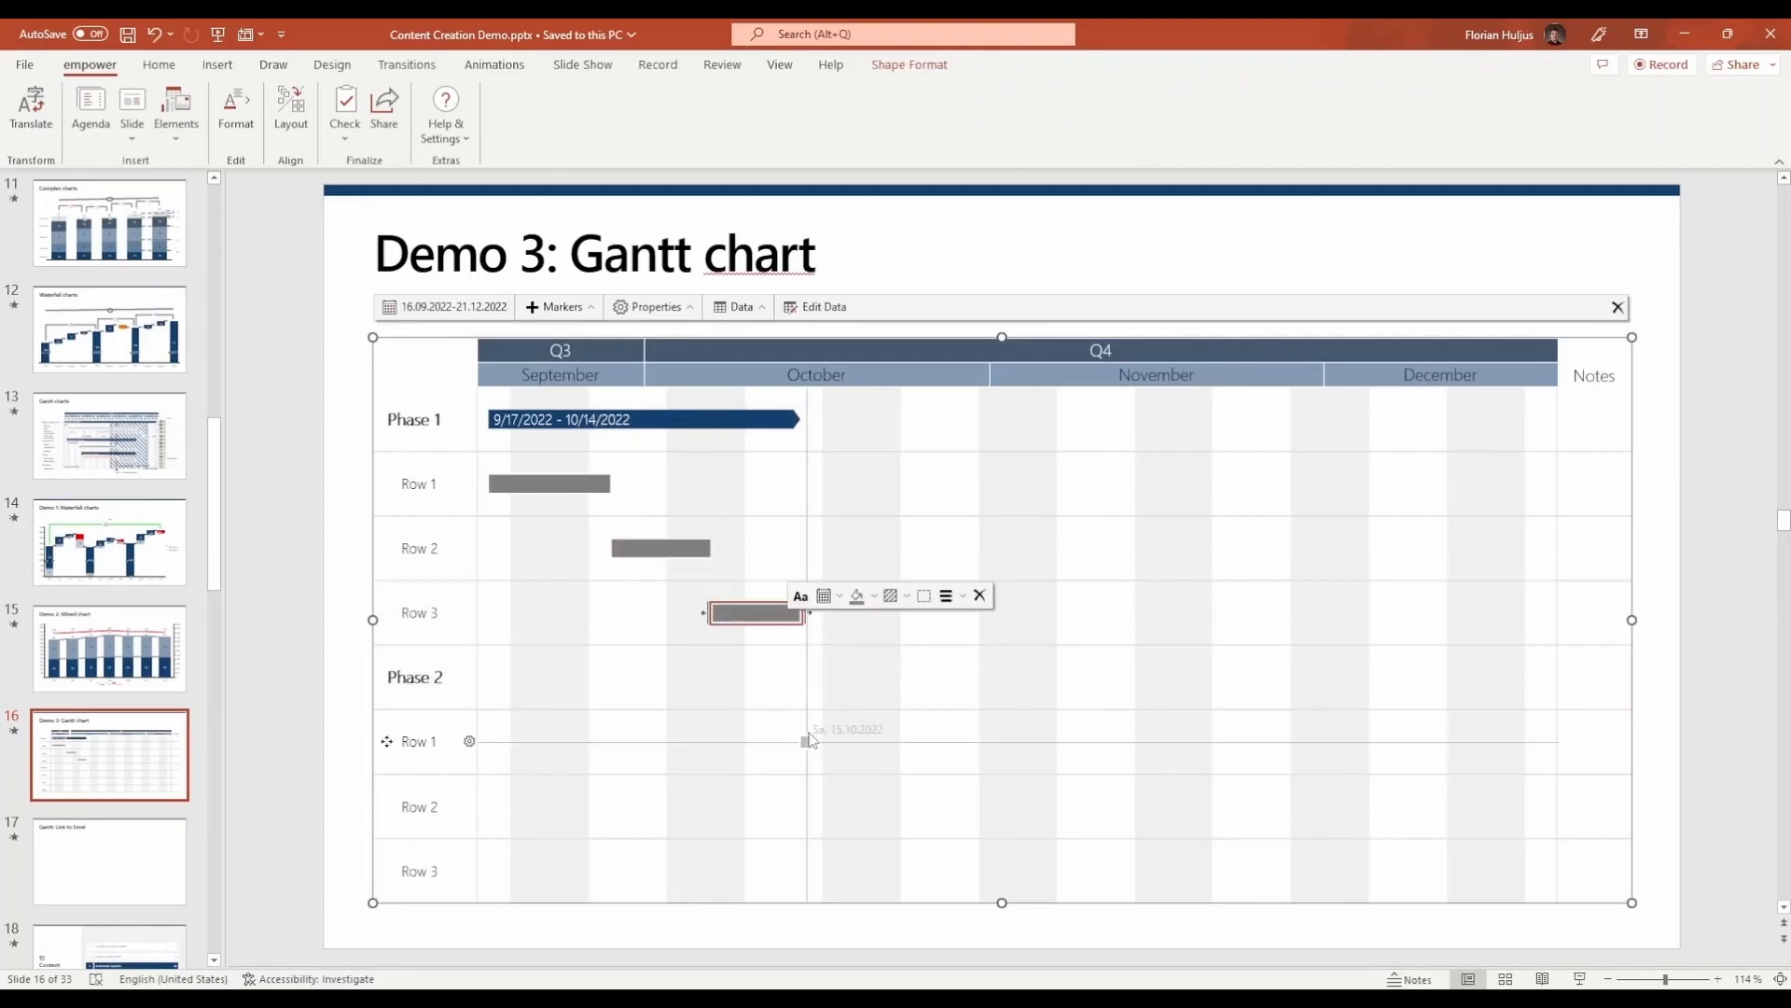
pyautogui.moveTo(804, 749); pyautogui.dragTo(1161, 871)
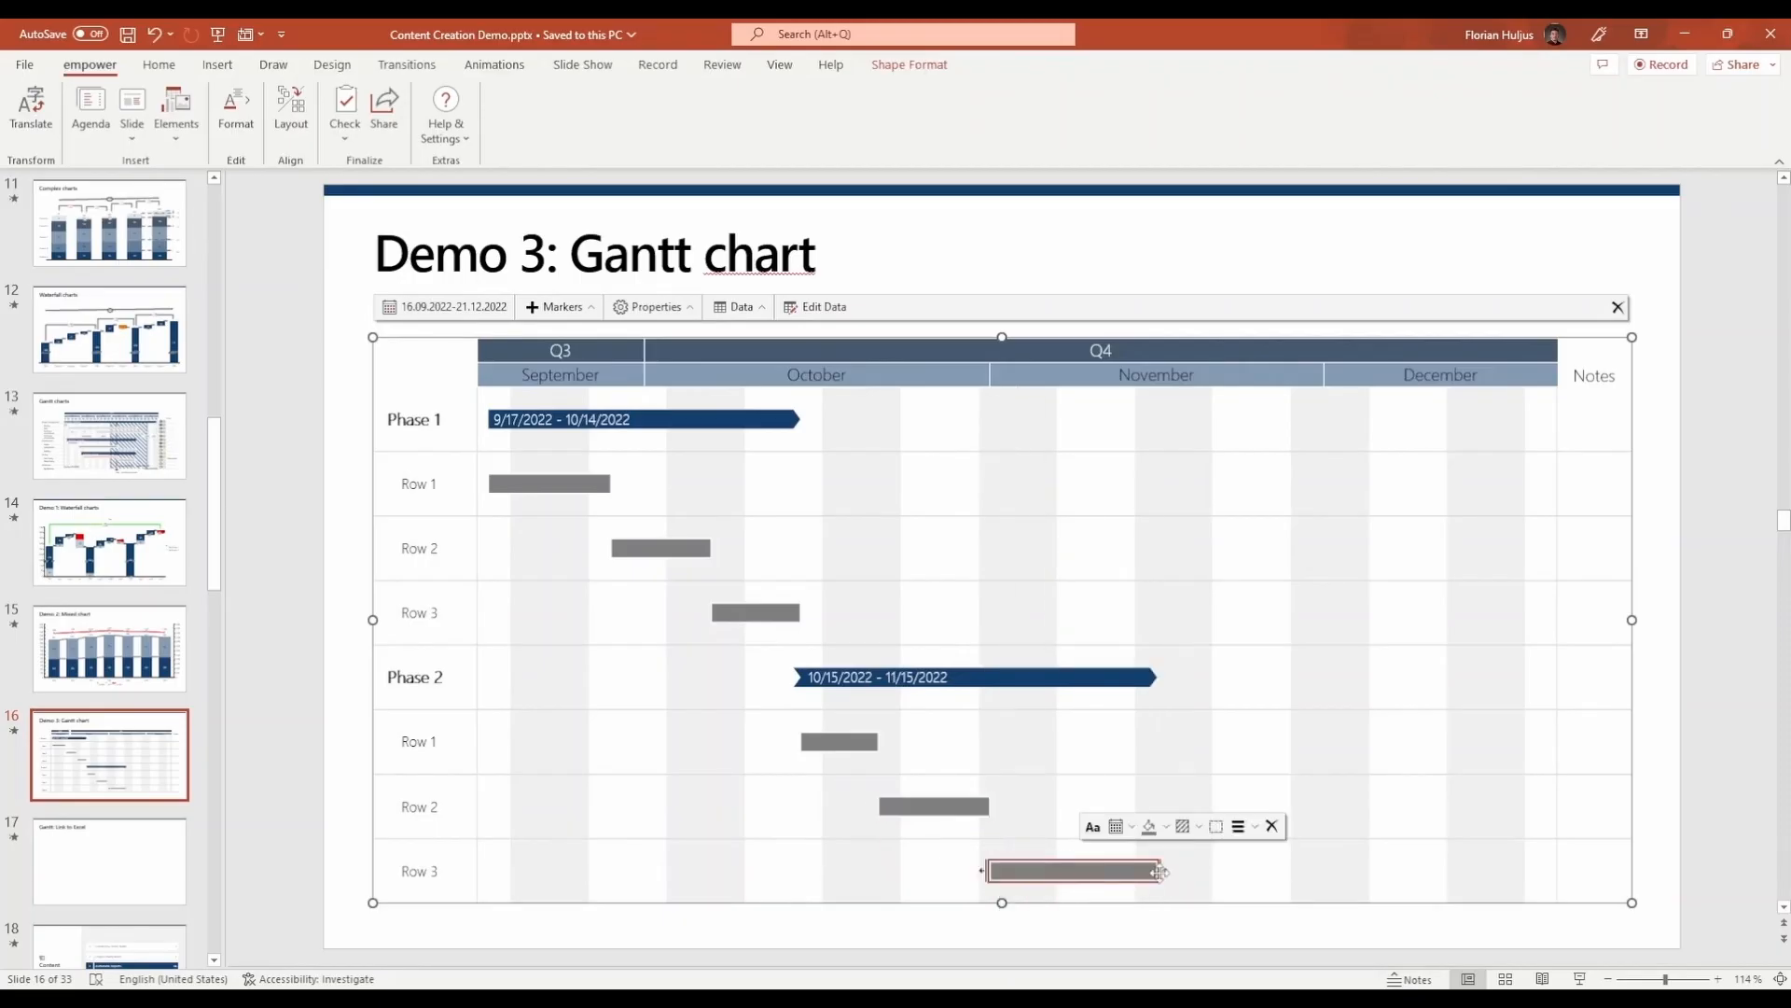
# - Add a milestone to Row 3 of Phase 2 and place it at the task's end on 11/15/2022
pyautogui.click(1178, 874)
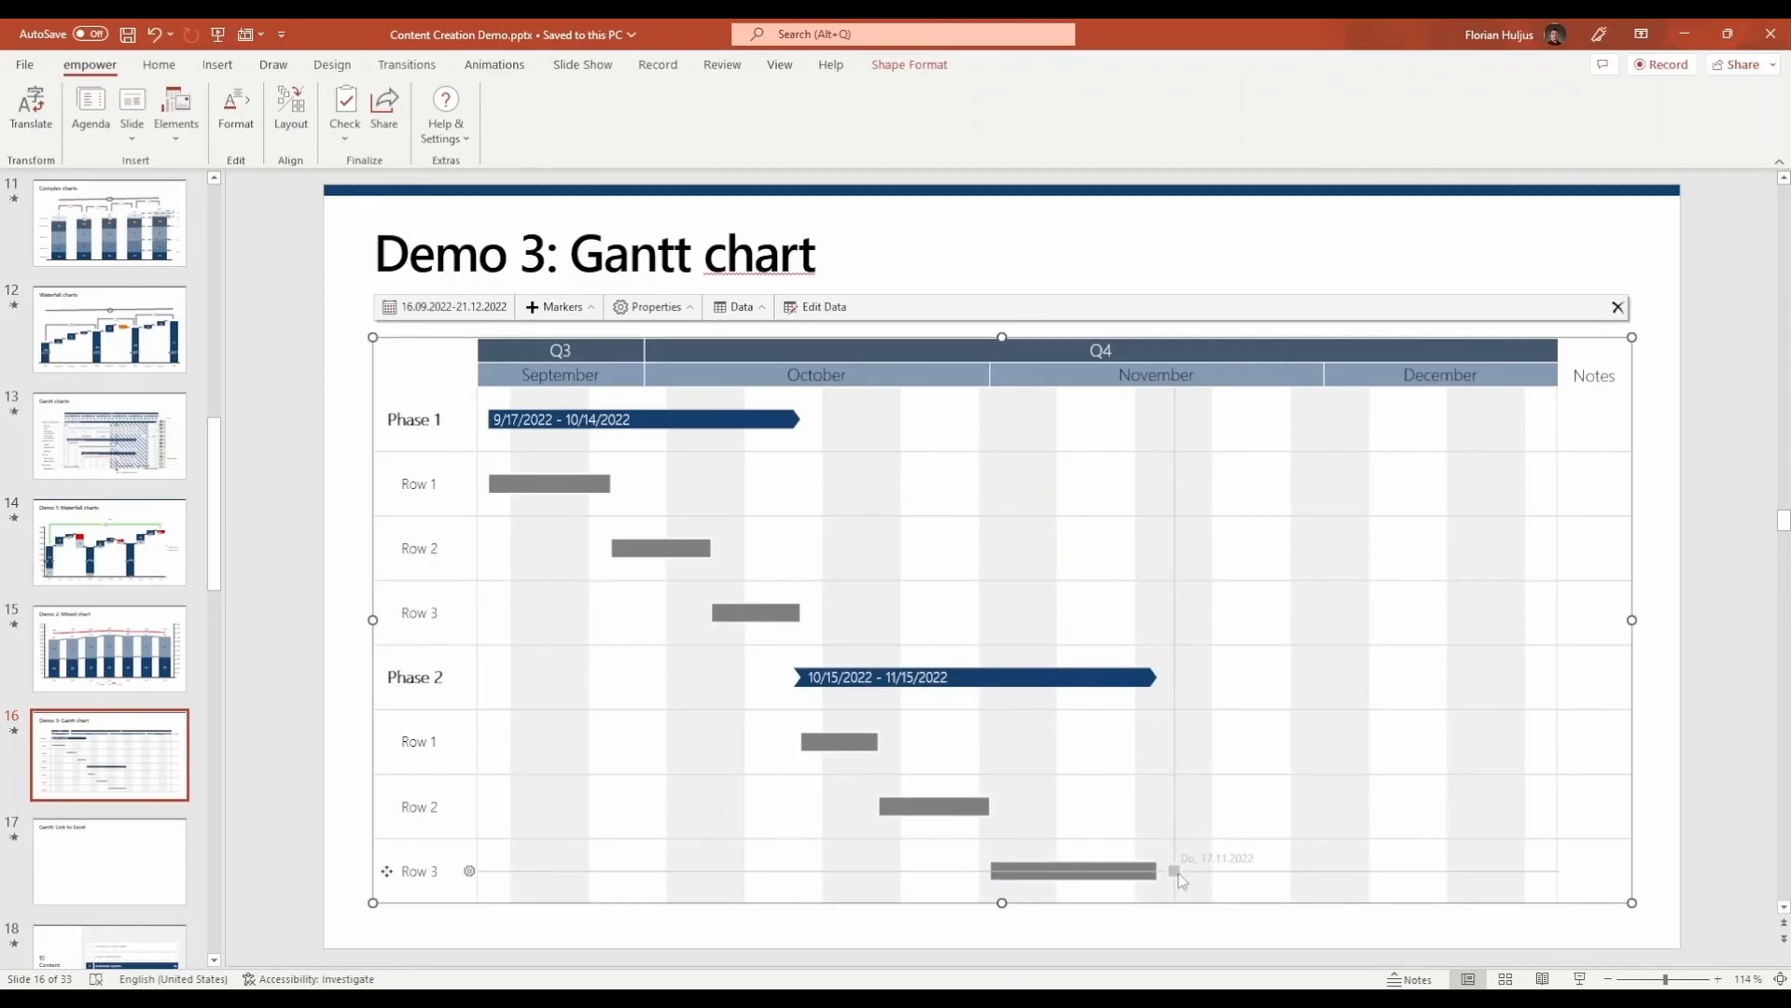
pyautogui.click(1176, 872)
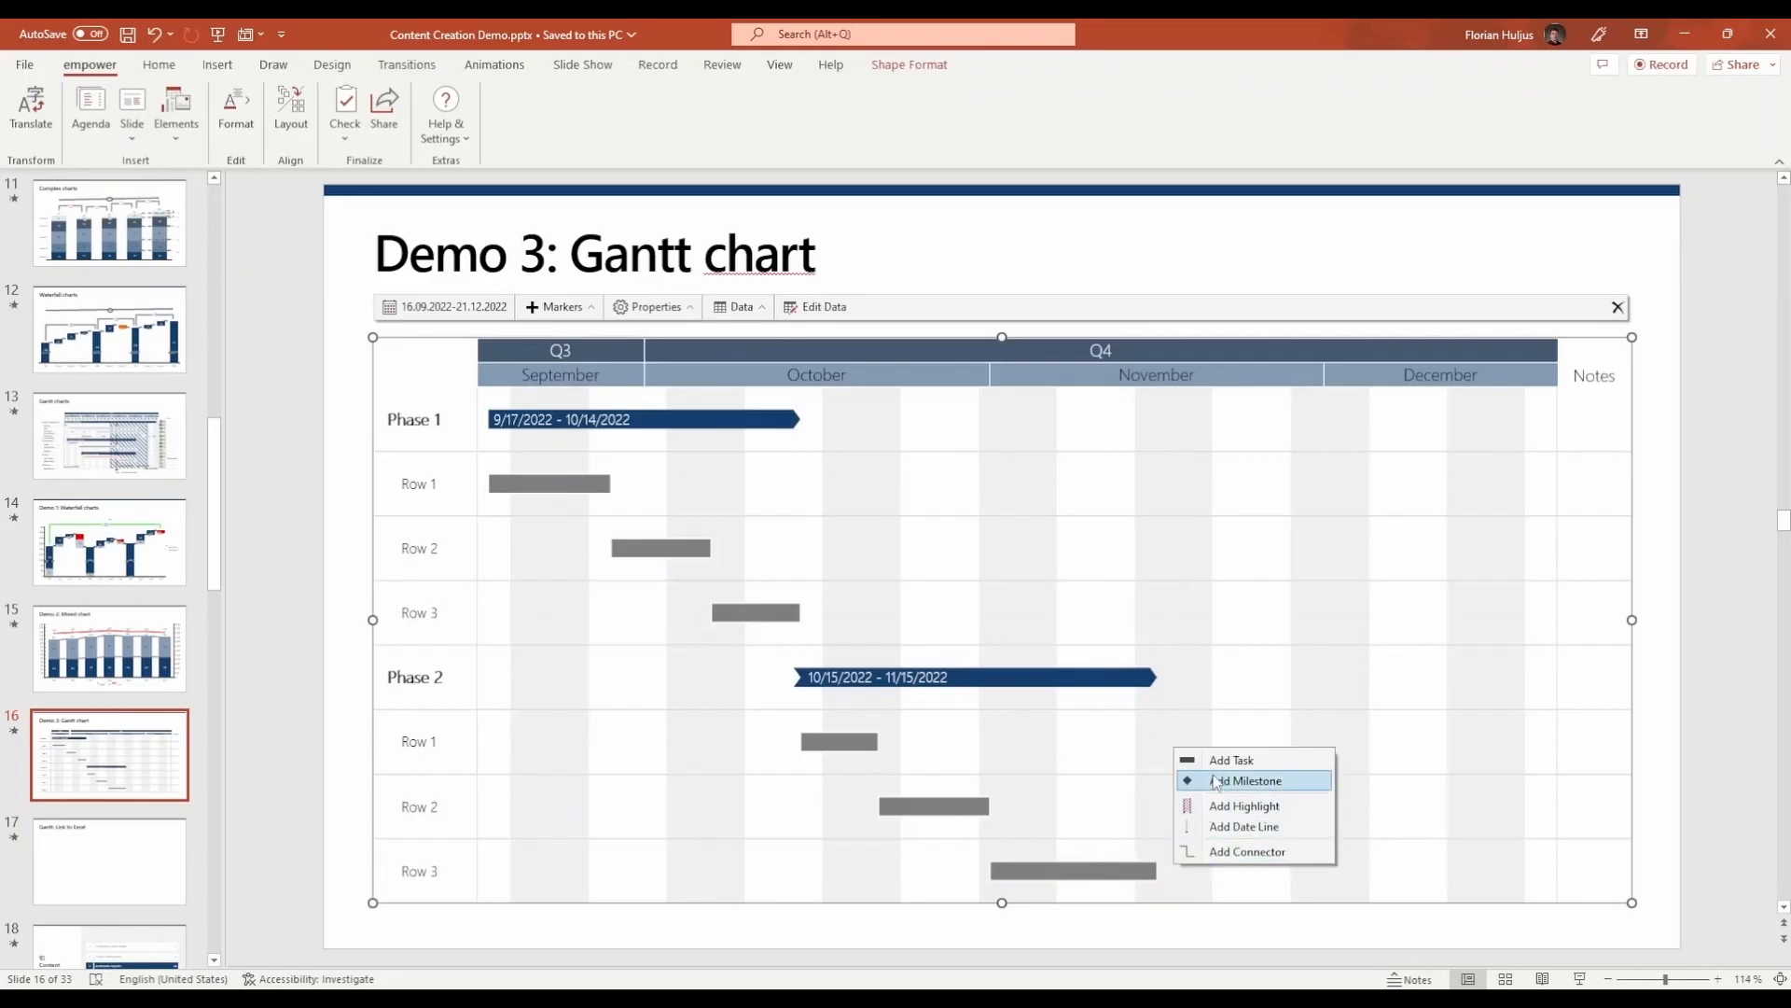
pyautogui.click(1218, 781)
pyautogui.click(1180, 871)
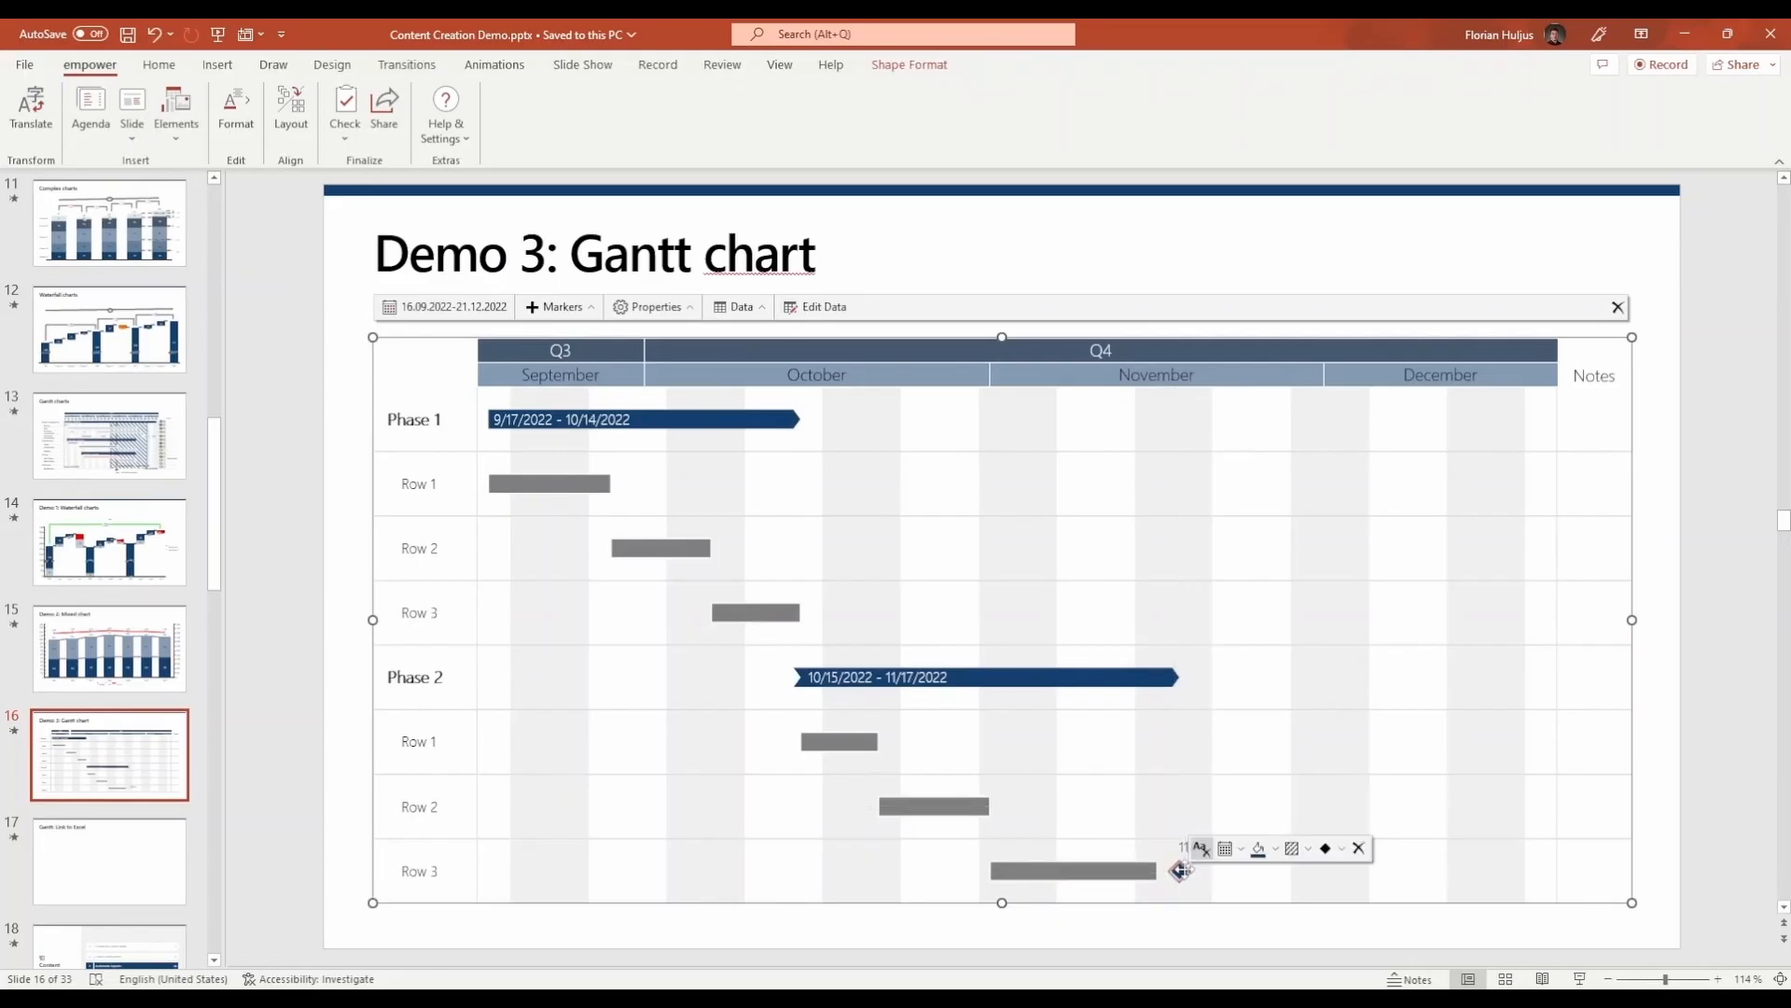
pyautogui.moveTo(1179, 871); pyautogui.dragTo(1157, 870)
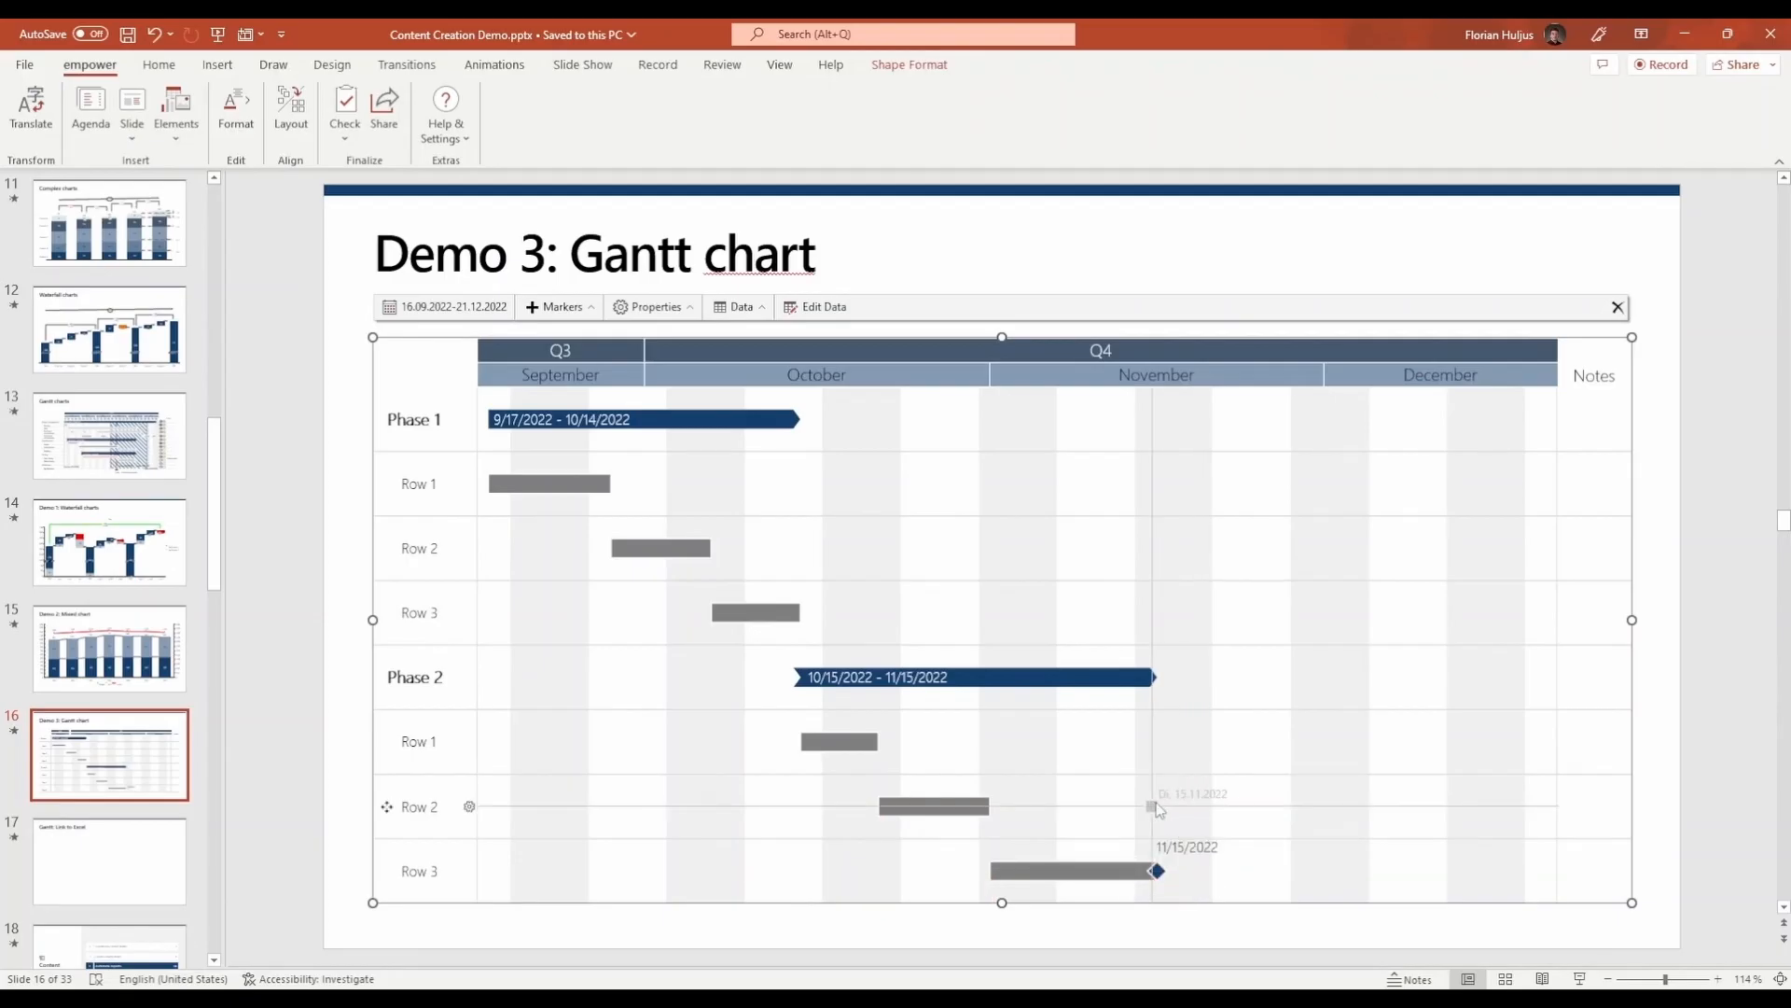
# - Add a highlight area to the Gantt chart and adjust it to span from late October to about mid-November
pyautogui.rightClick(1150, 810)
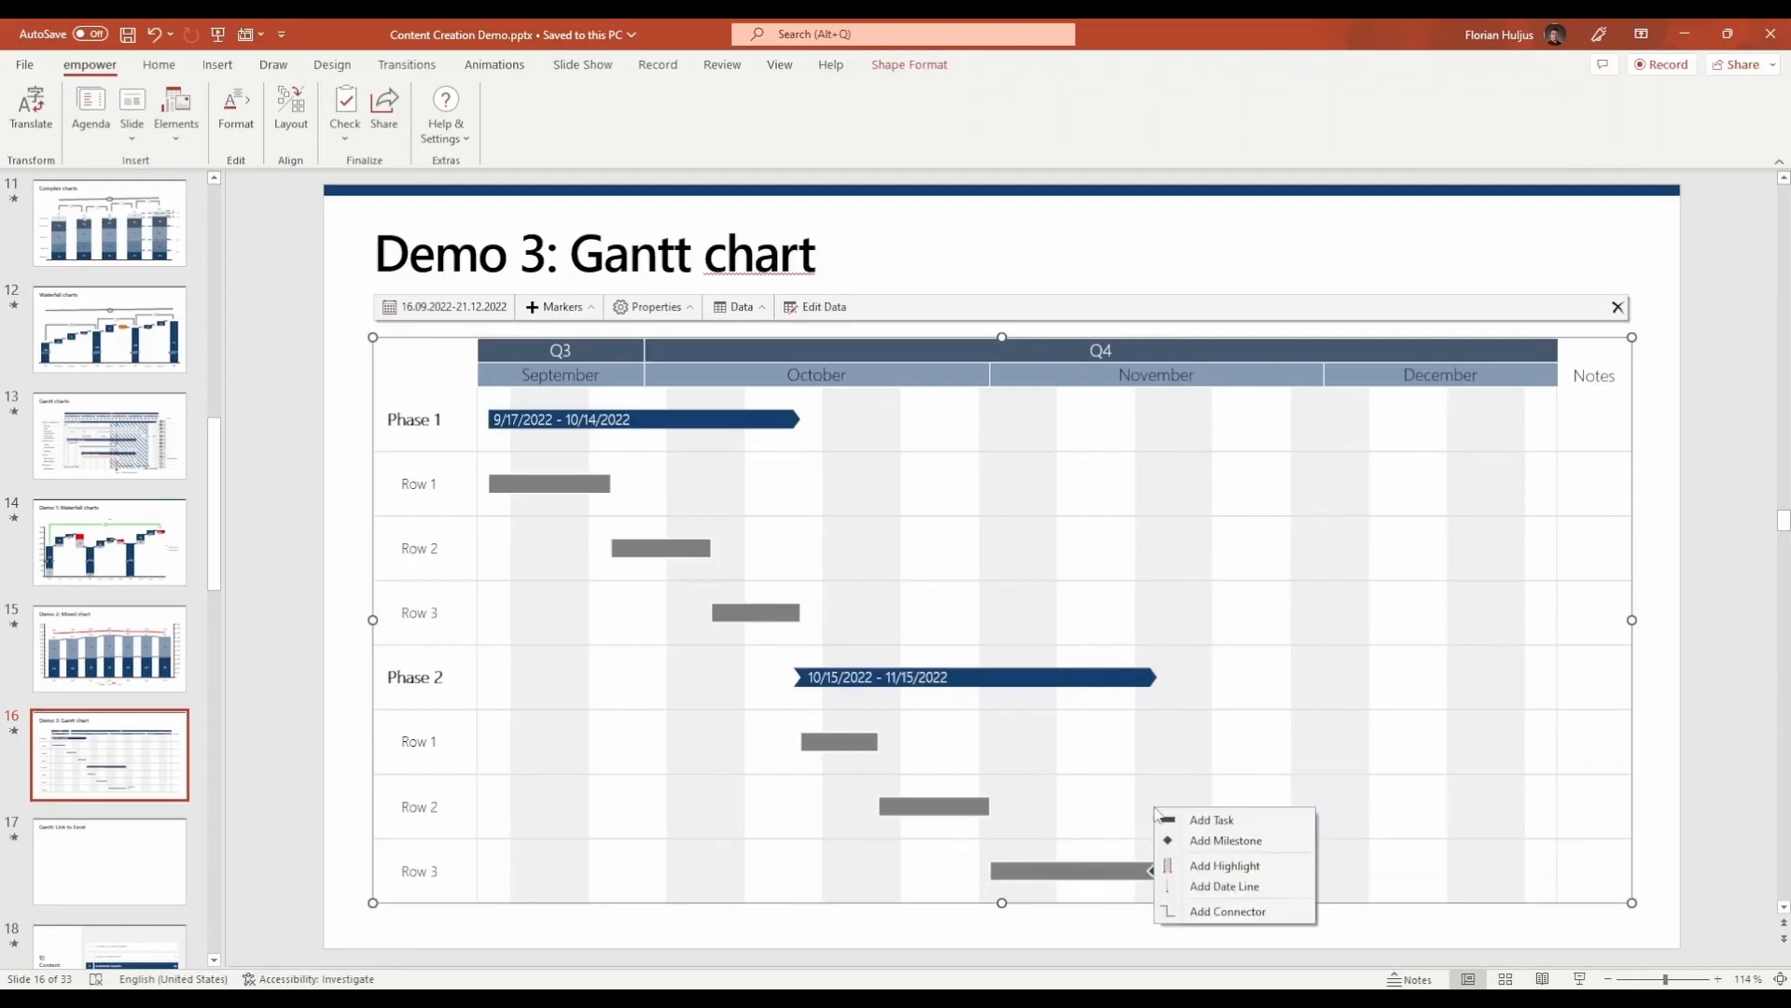
pyautogui.click(1212, 869)
pyautogui.click(1212, 870)
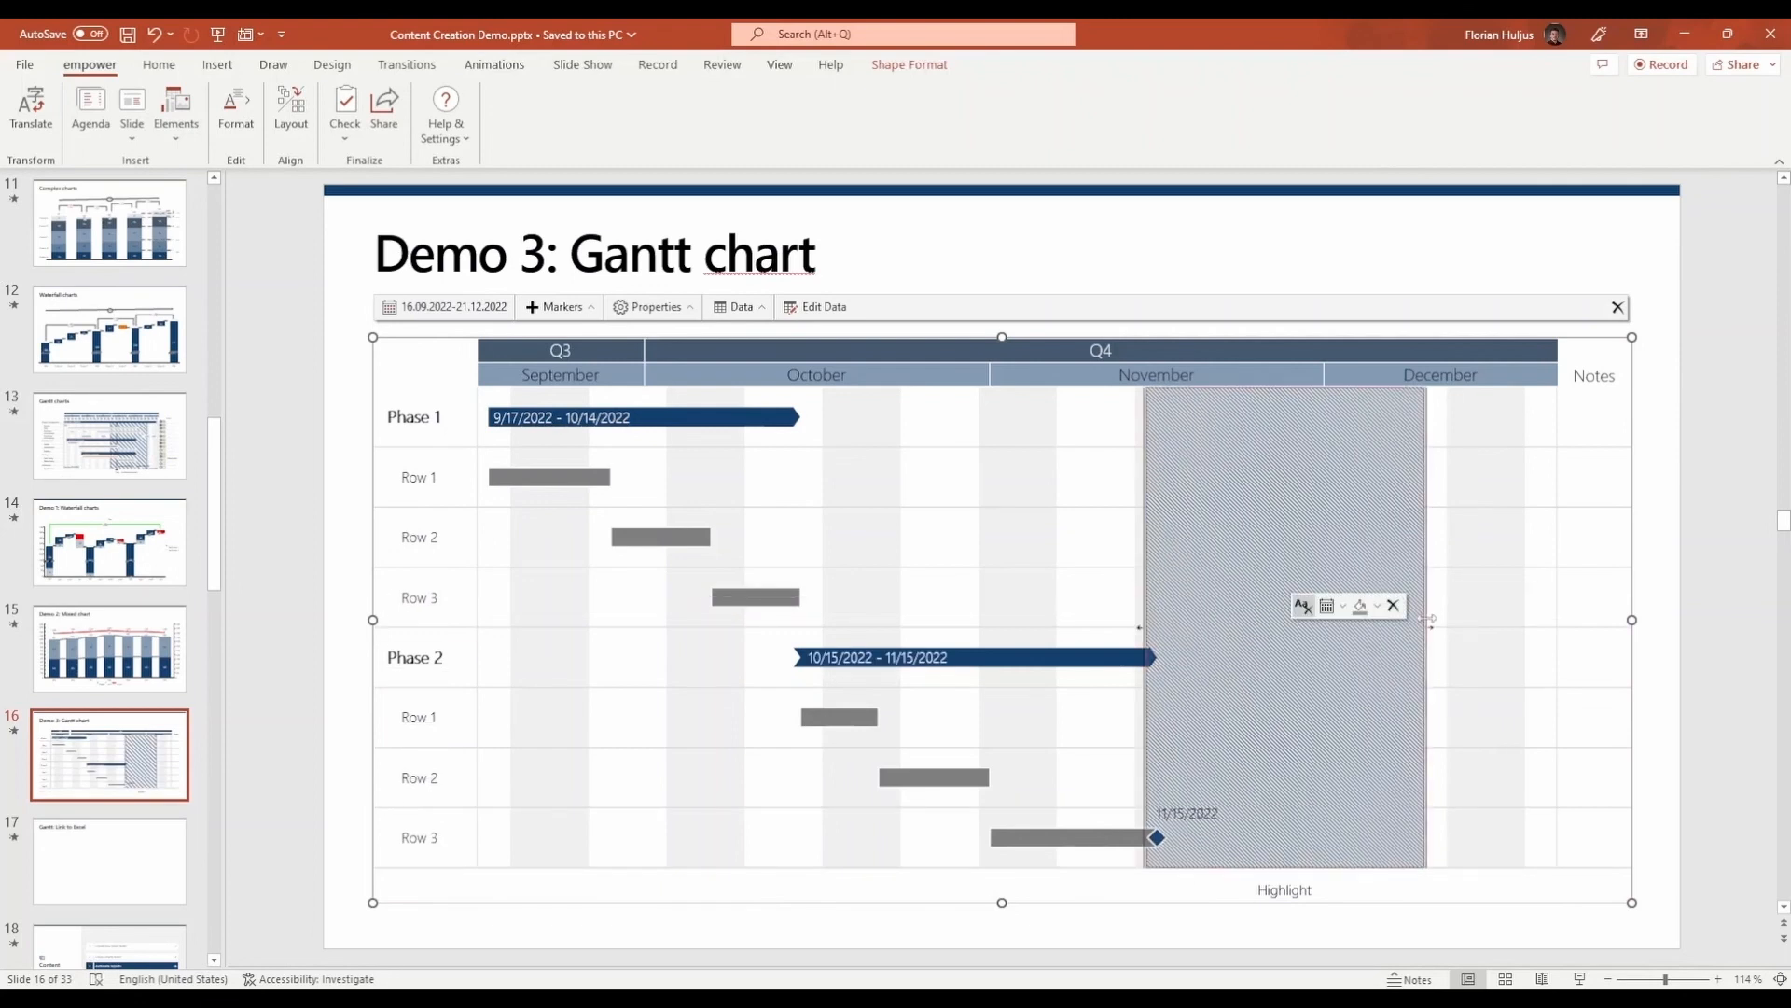
pyautogui.moveTo(1150, 627); pyautogui.dragTo(898, 627)
pyautogui.moveTo(1427, 629); pyautogui.dragTo(1109, 640)
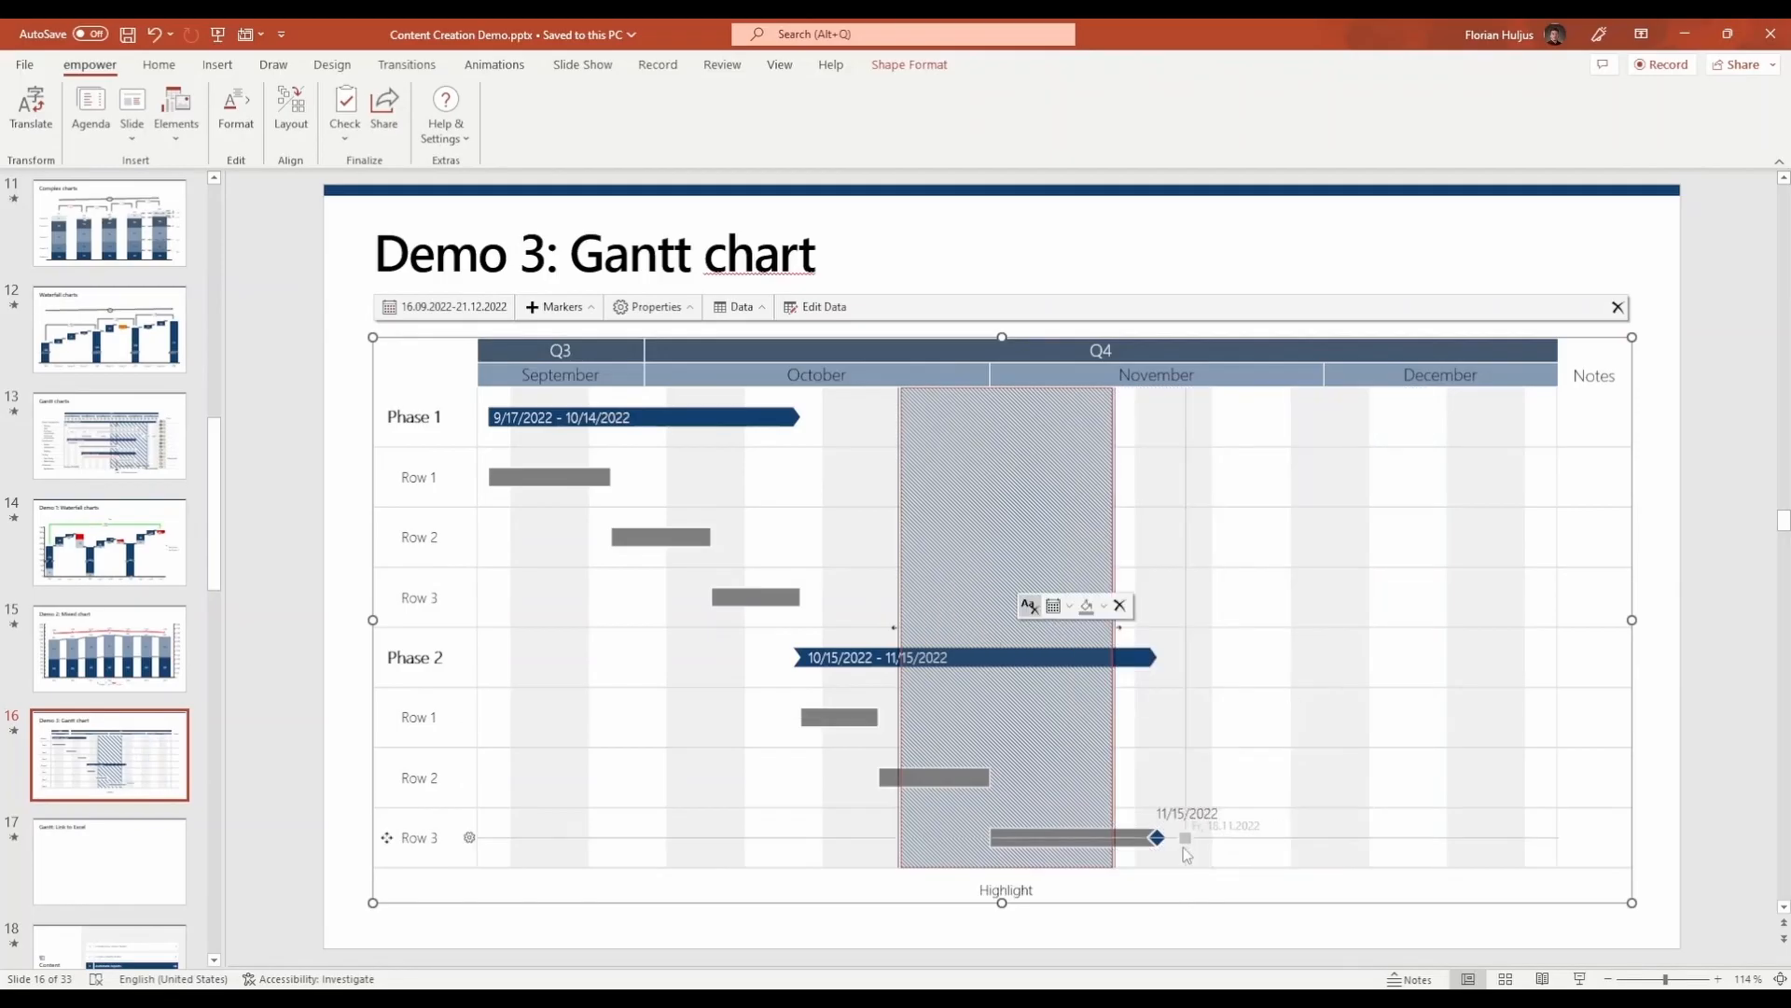
# - Add a date line at 11/20/2022 and label it "Deadline"
pyautogui.click(1203, 847)
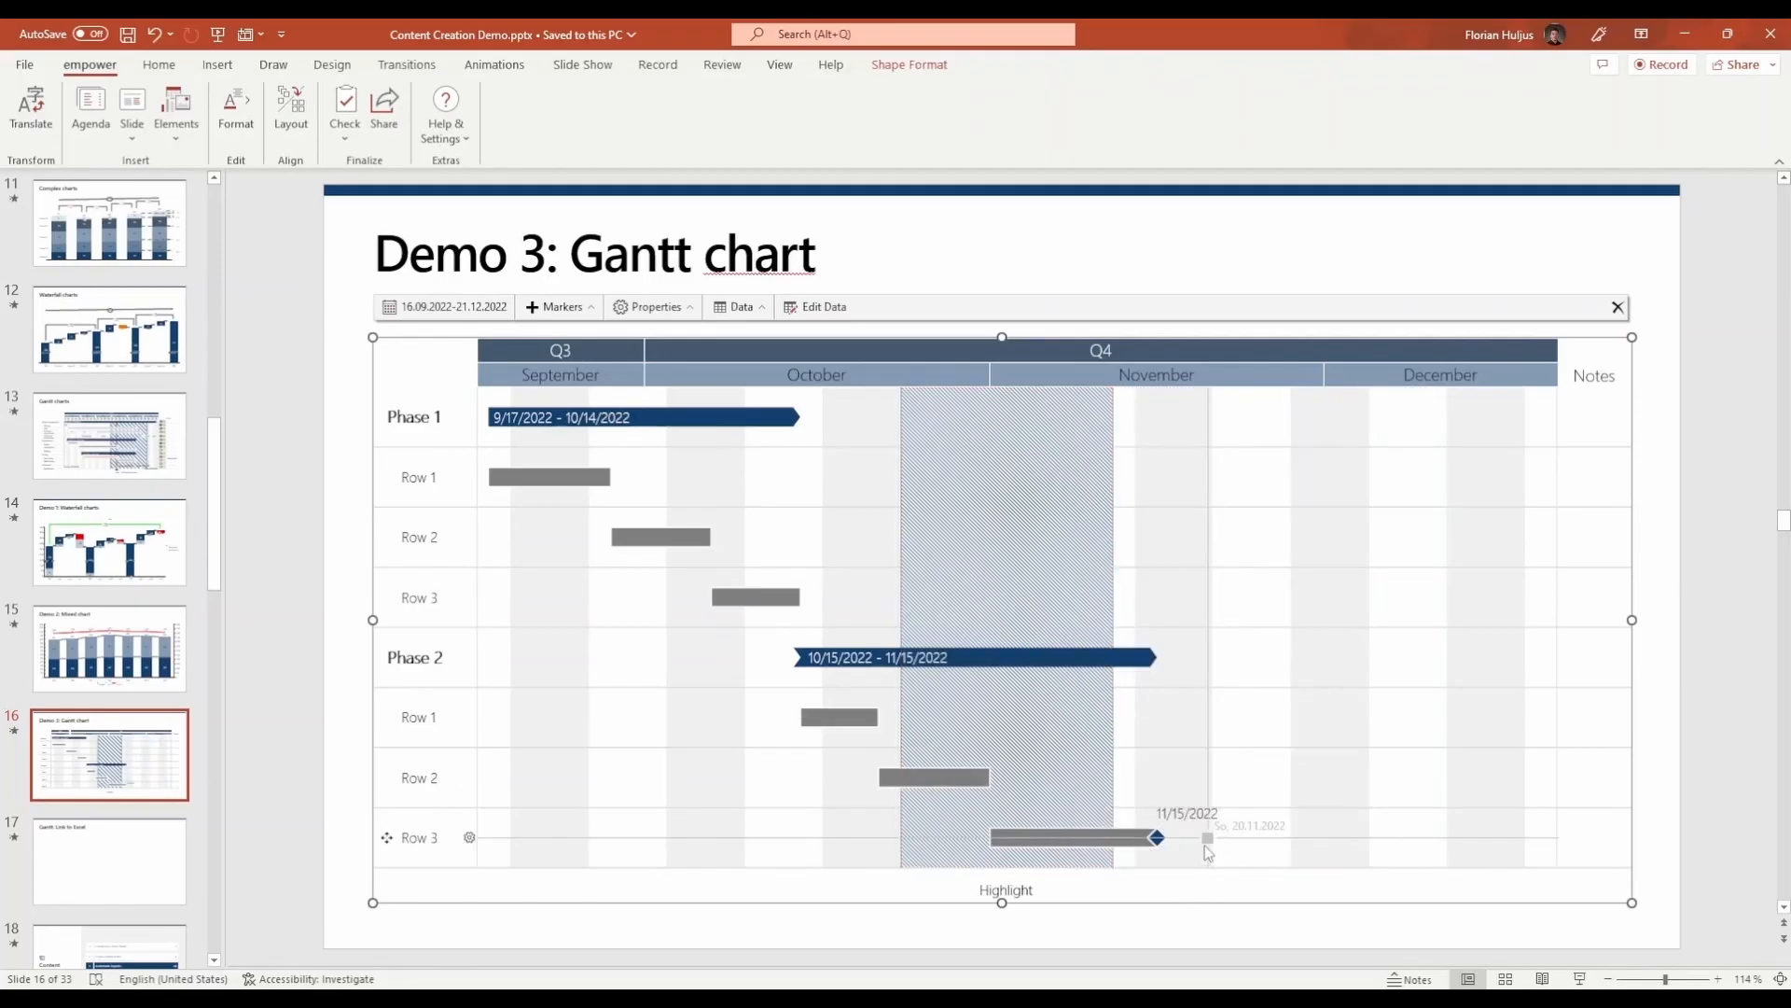
pyautogui.rightClick(1209, 846)
pyautogui.click(1221, 902)
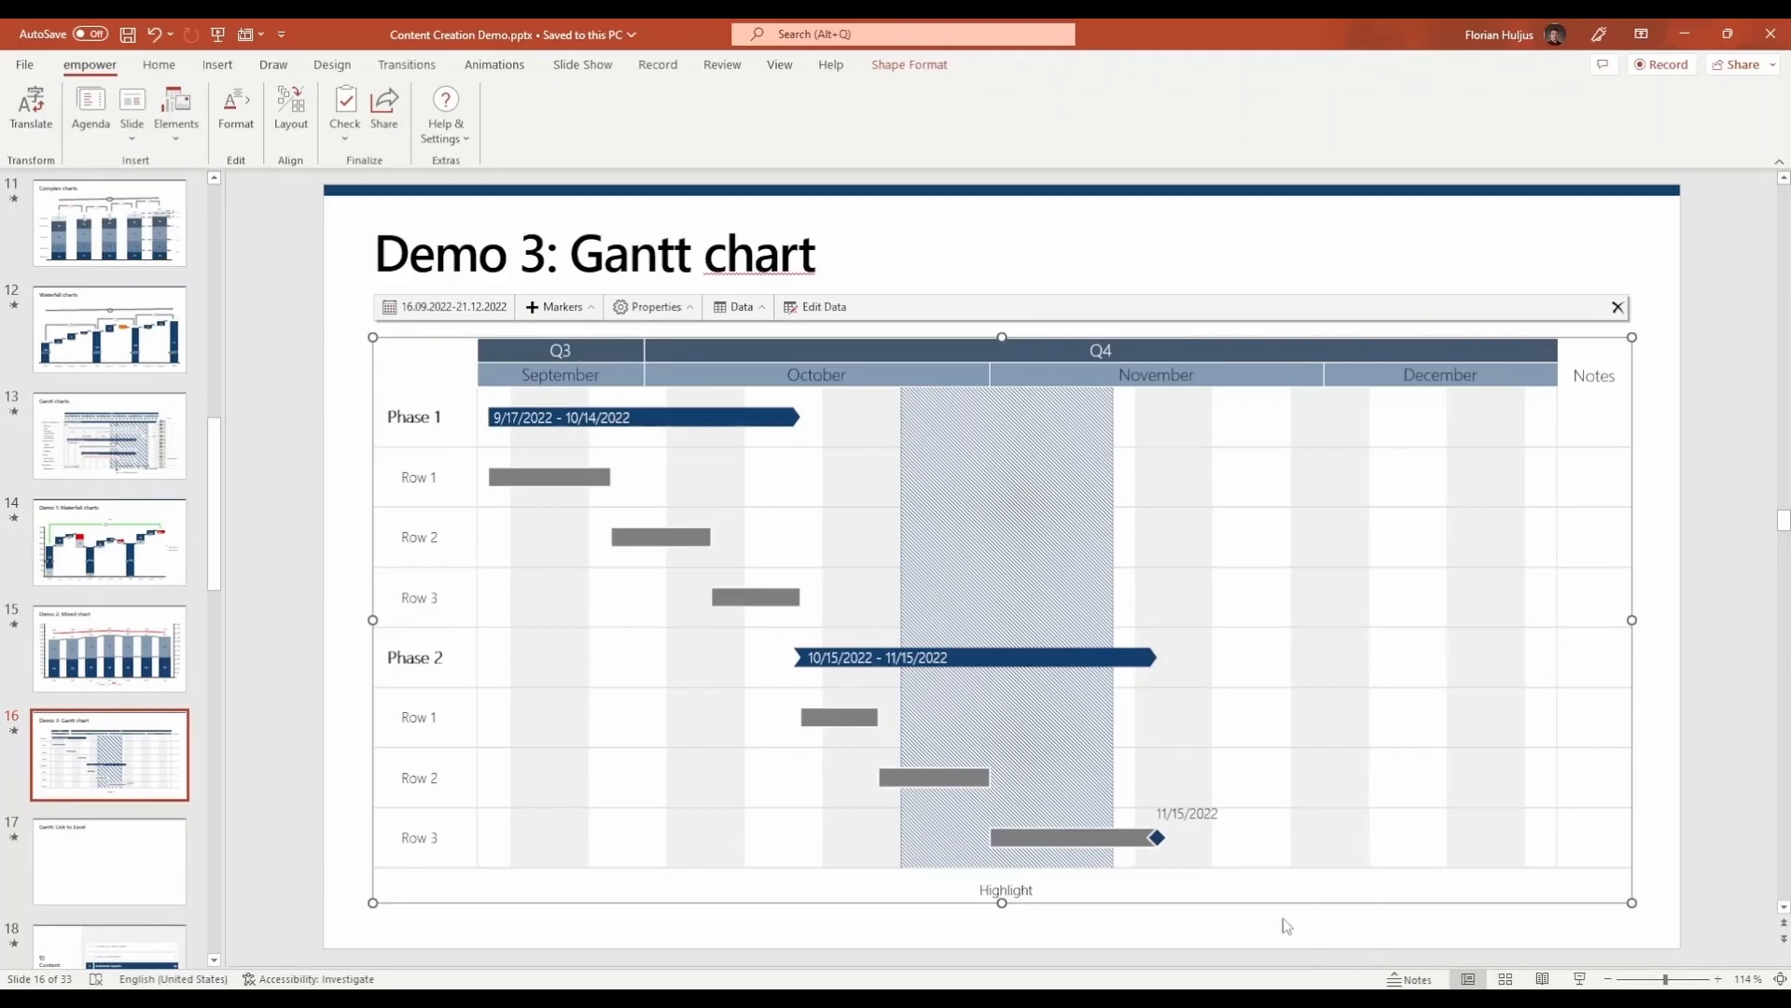
pyautogui.click(1213, 892)
pyautogui.click(1210, 892)
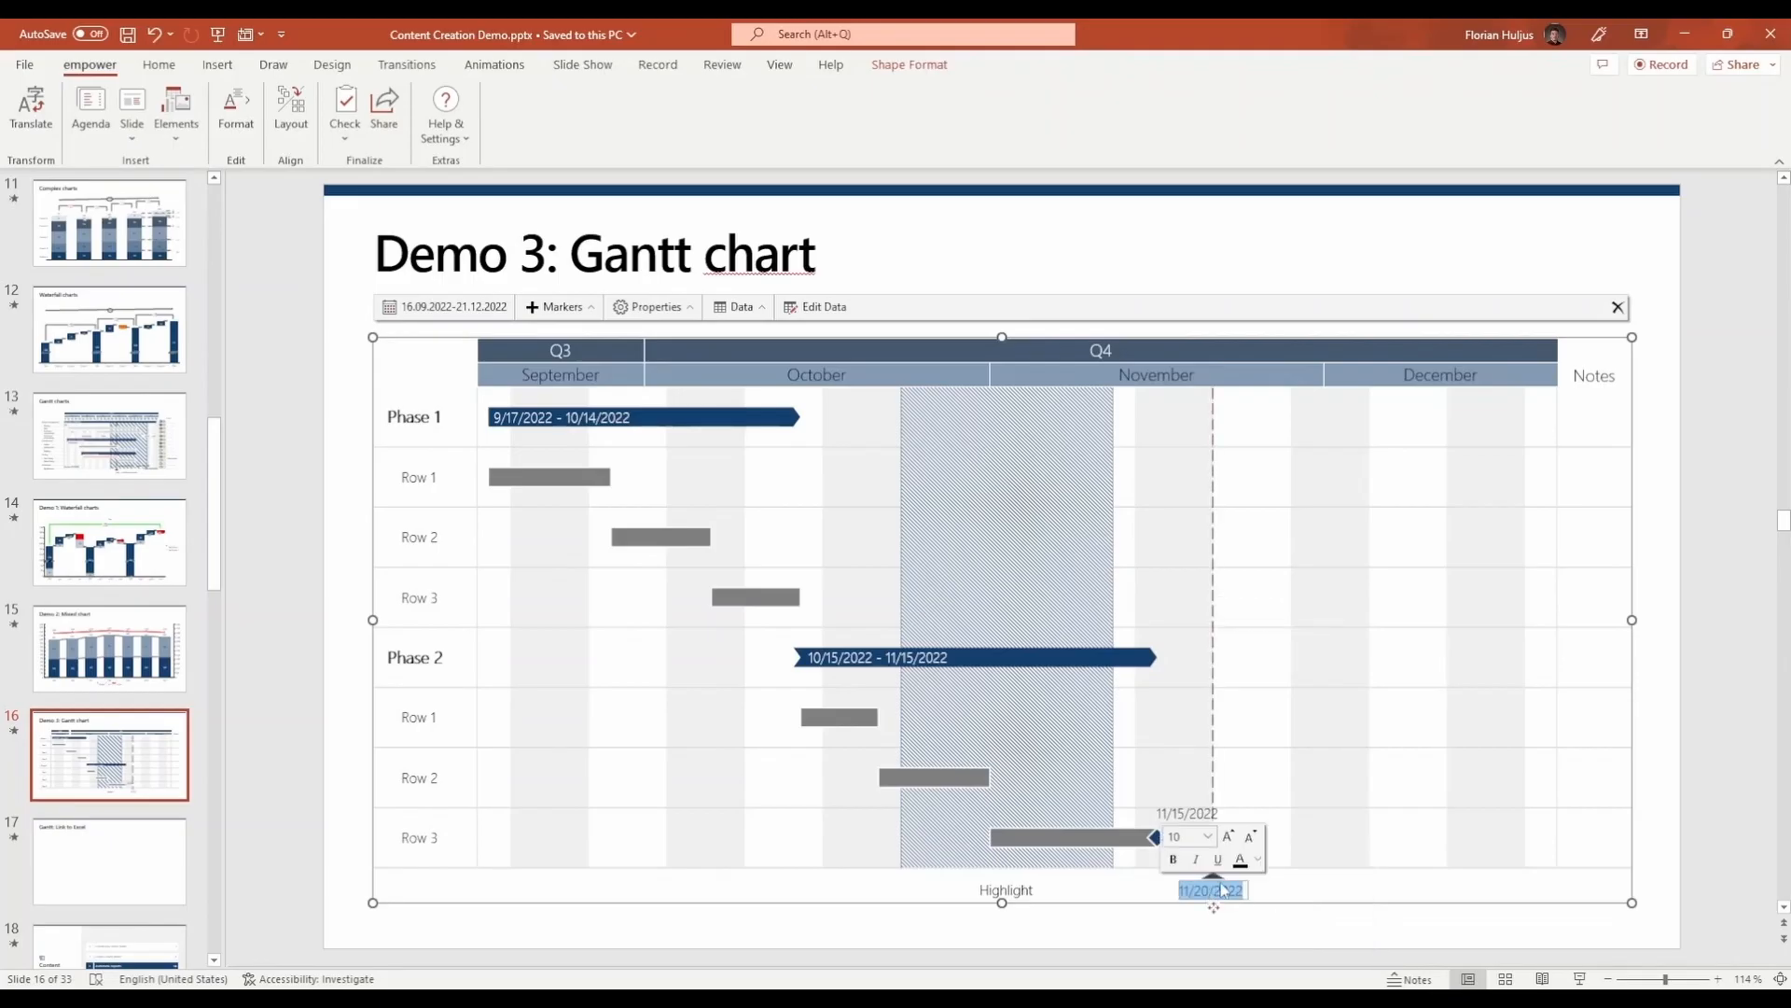
pyautogui.write('Deadline')
# - Add a connector from the end of the Row 1 task to the start of the Row 2 task in Phase 1
pyautogui.click(628, 483)
pyautogui.click(629, 480)
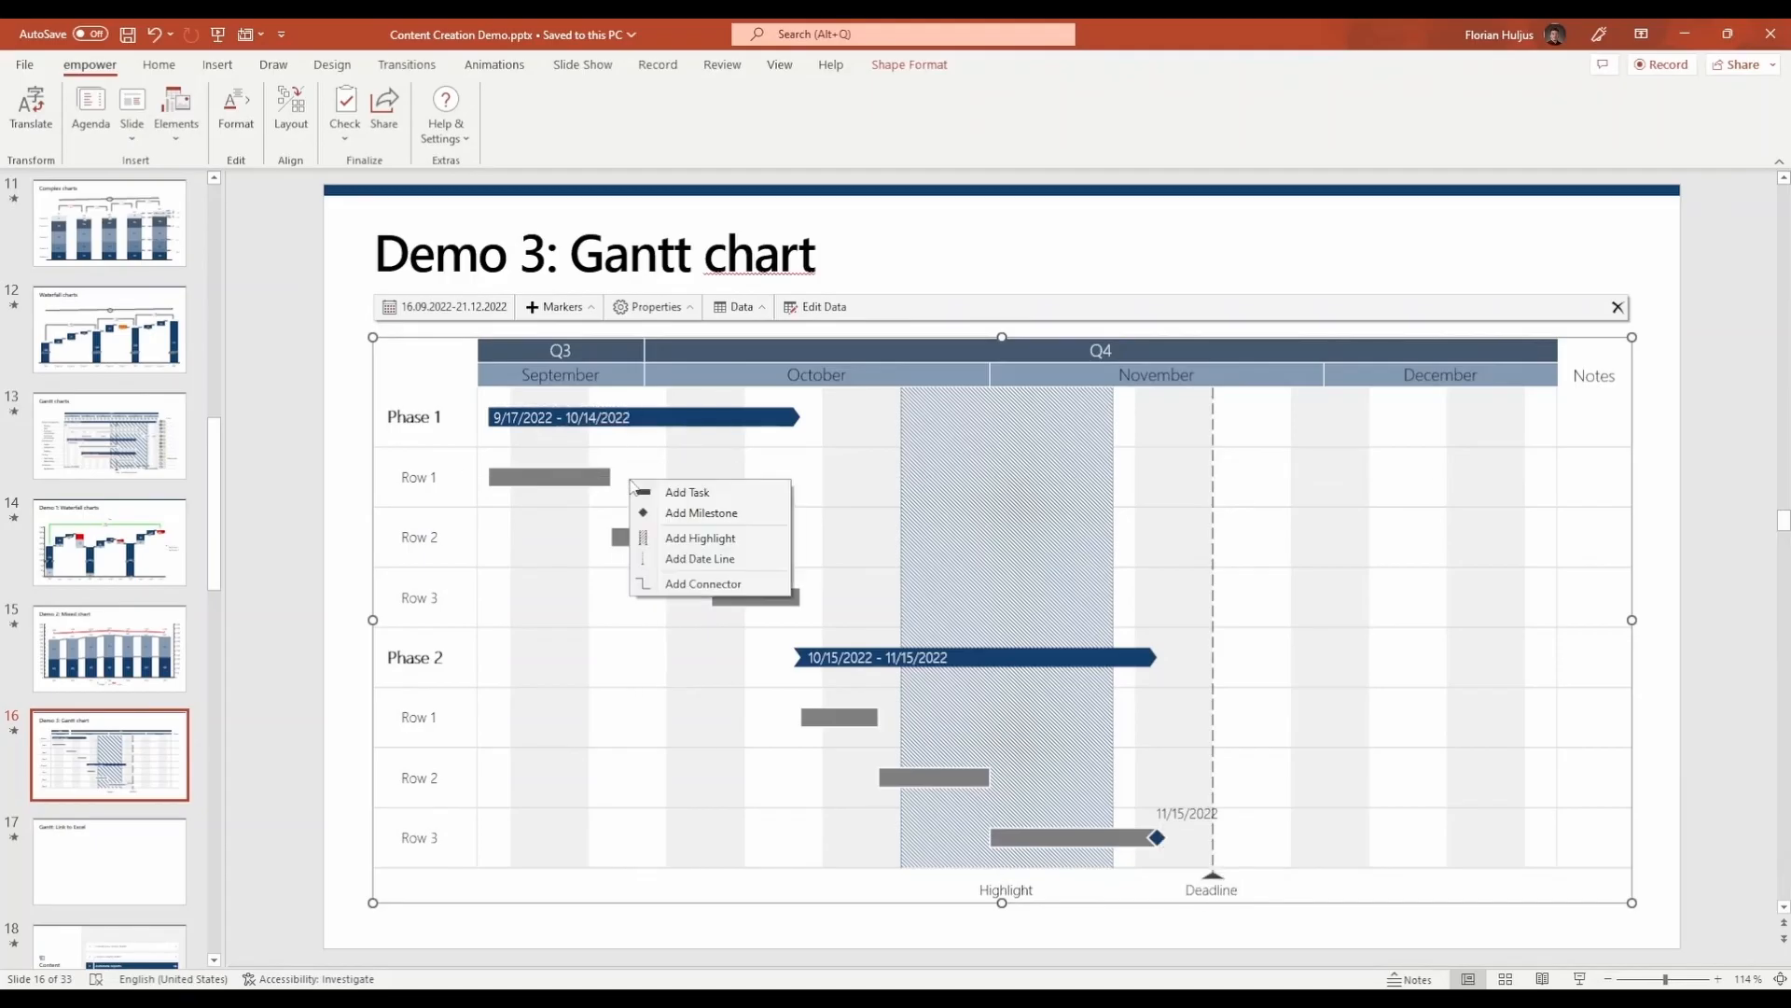
pyautogui.click(676, 585)
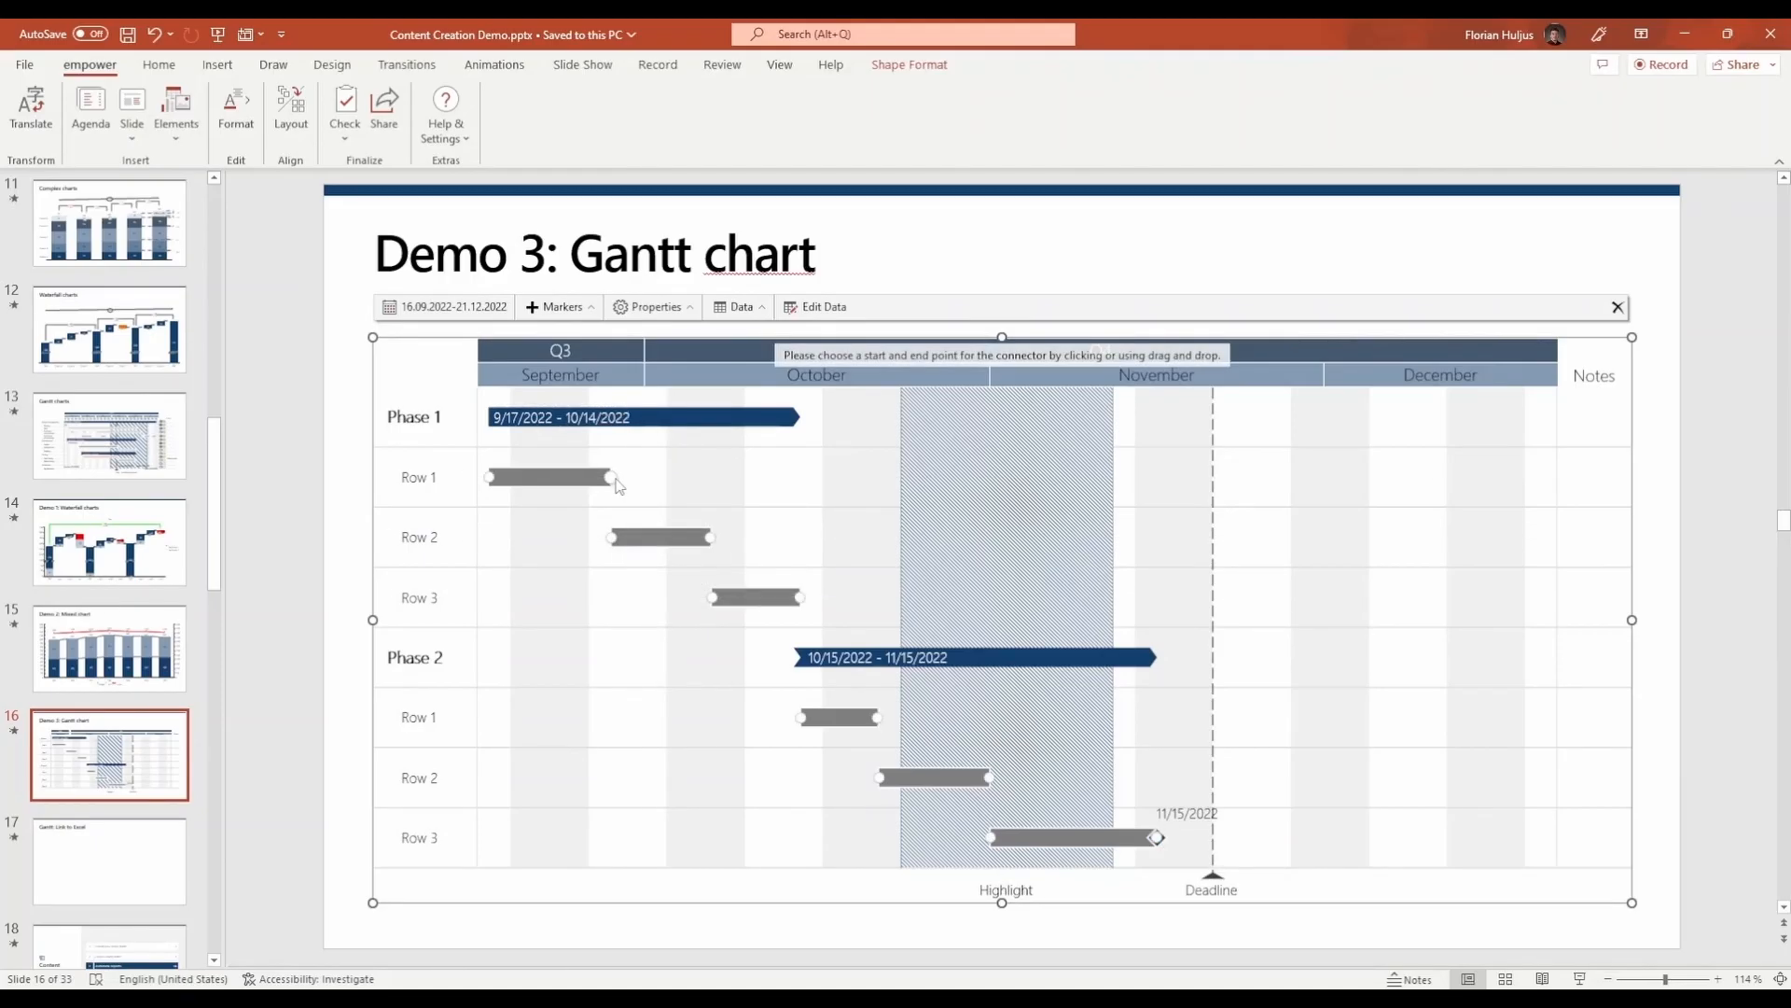
pyautogui.click(613, 540)
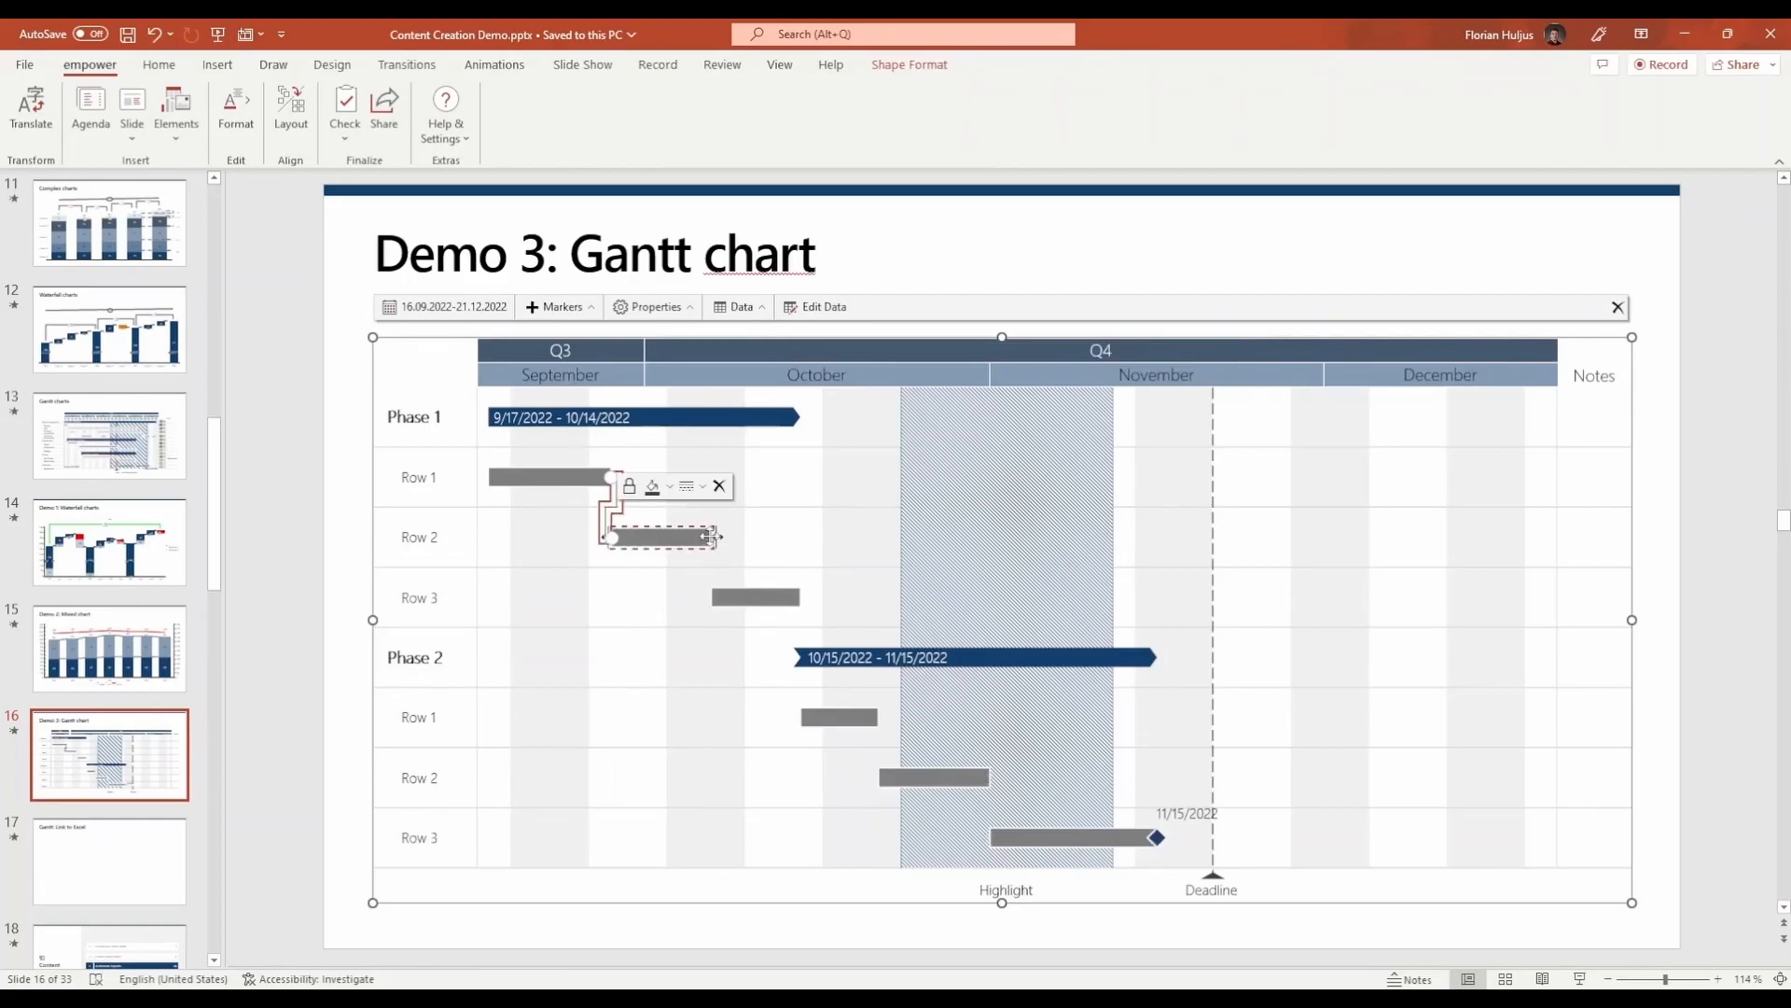
# - Add a connector from the end of the Row 2 task to the start of the Row 3 task in Phase 1
pyautogui.click(743, 540)
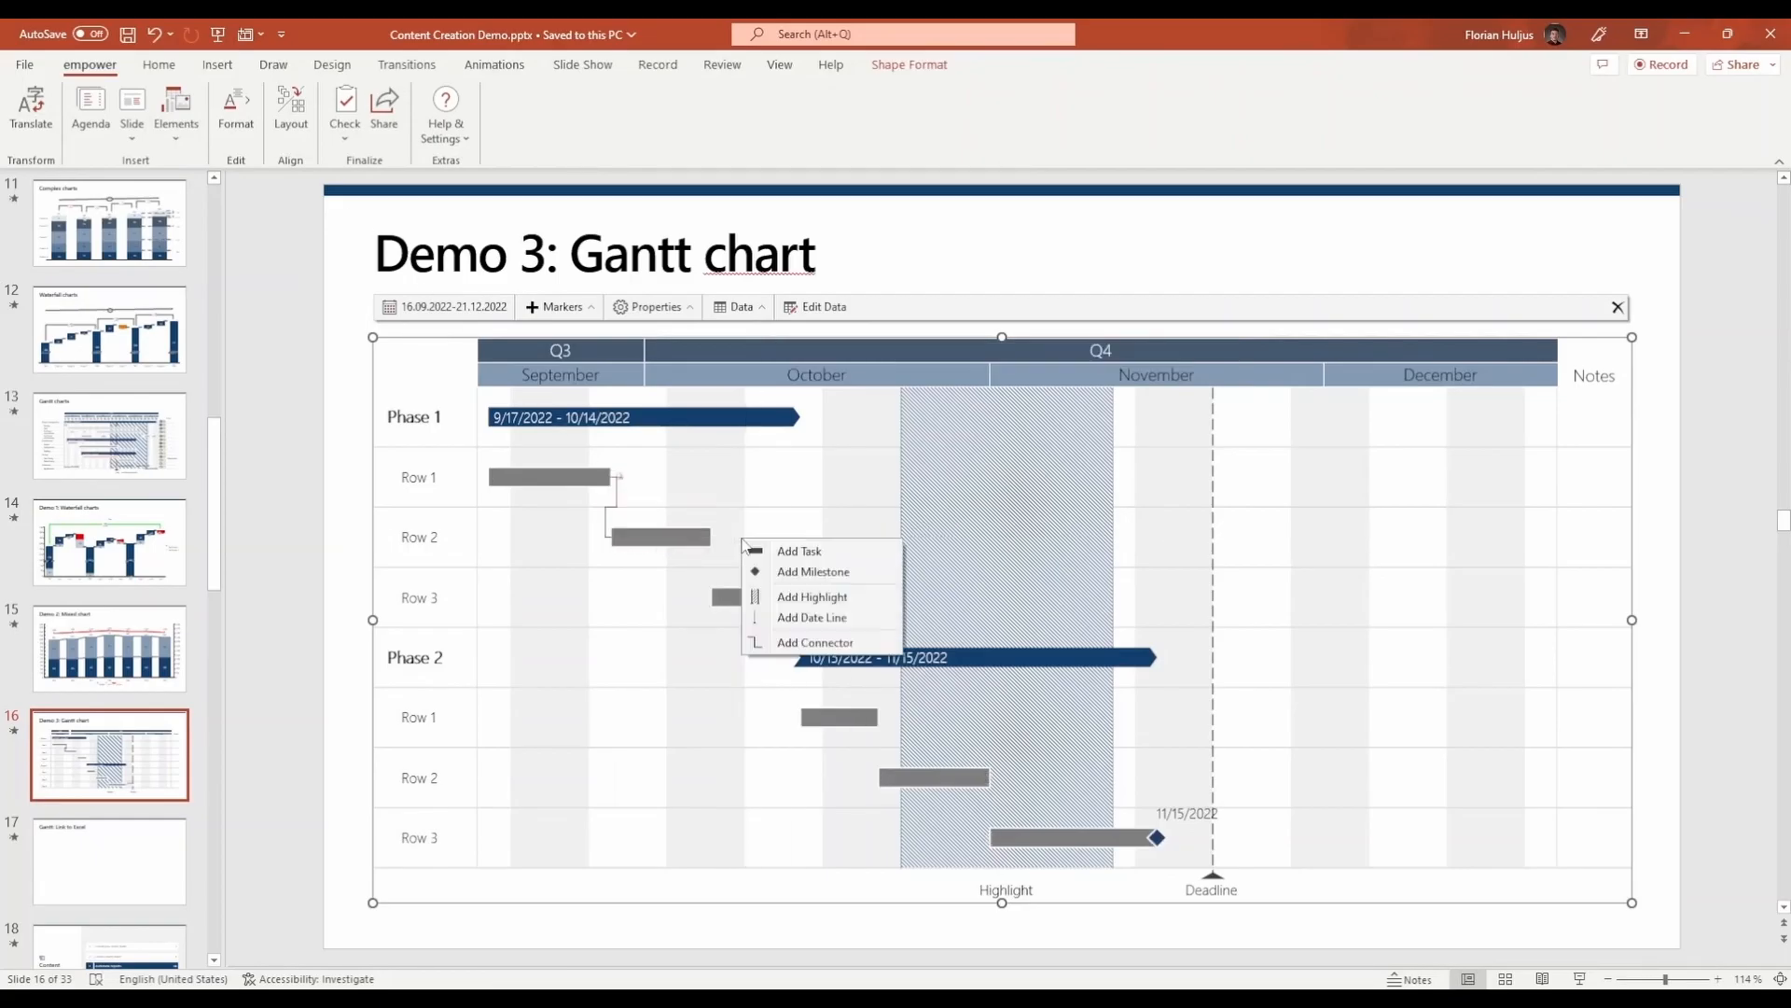
pyautogui.click(788, 642)
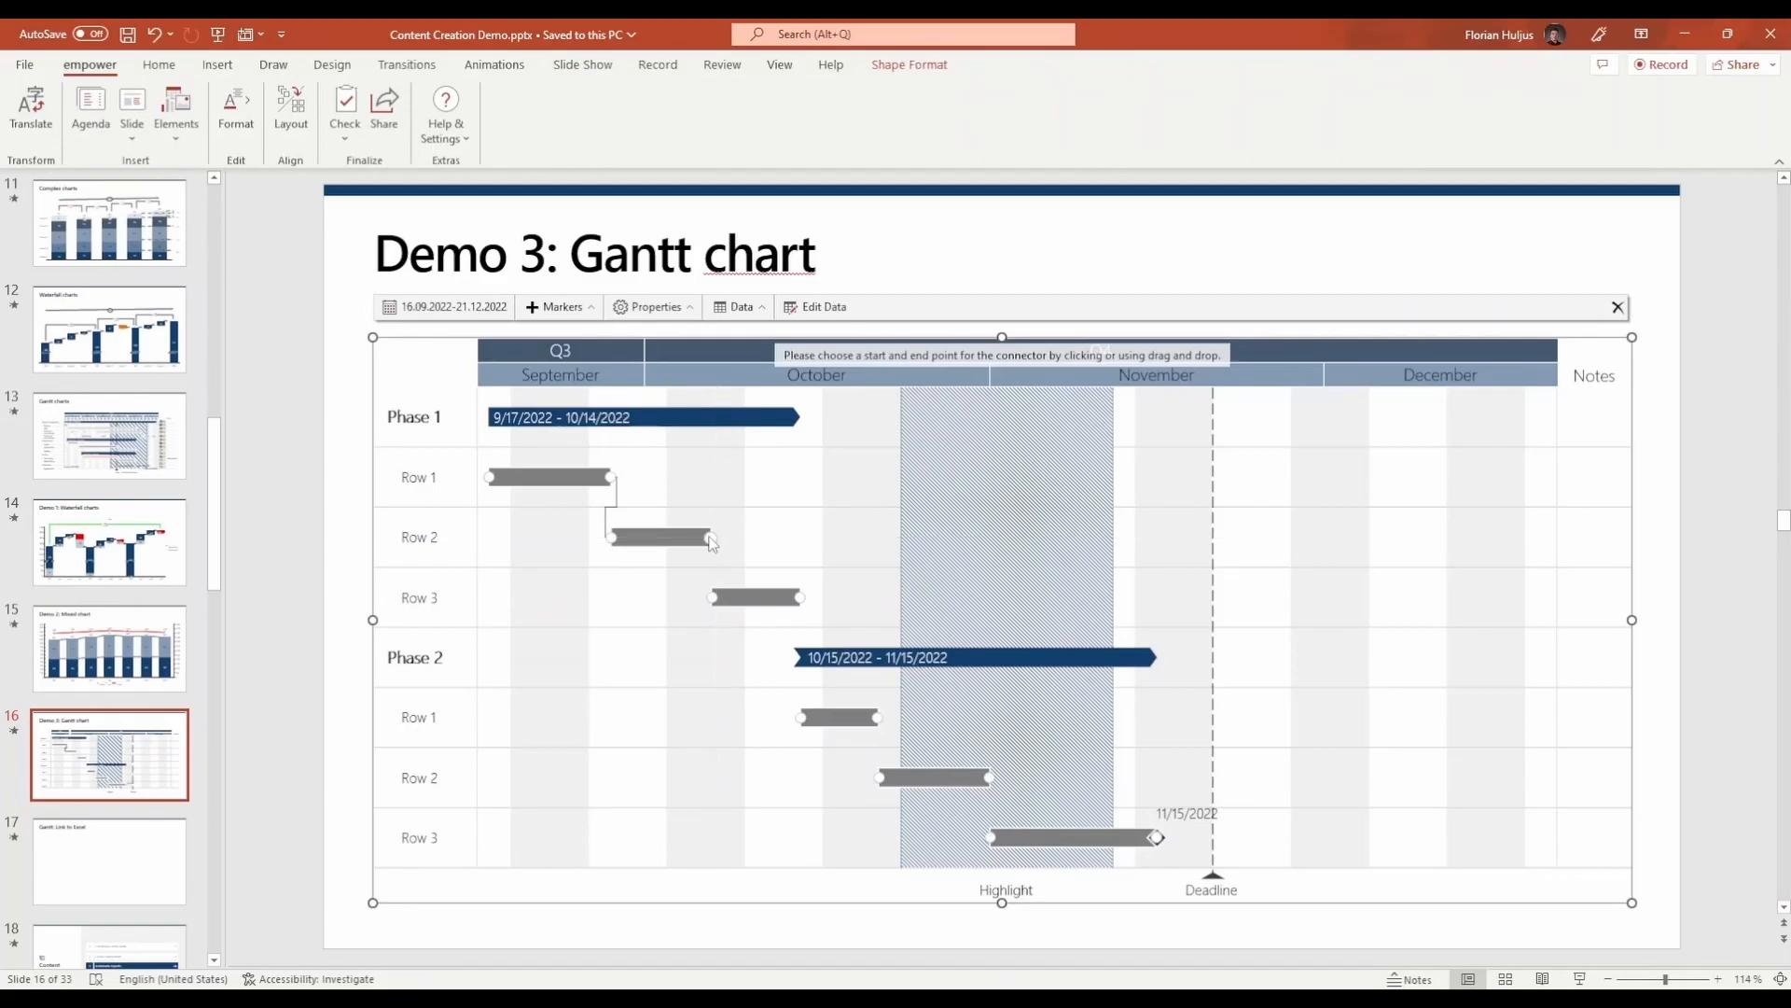
pyautogui.click(711, 538)
pyautogui.click(714, 598)
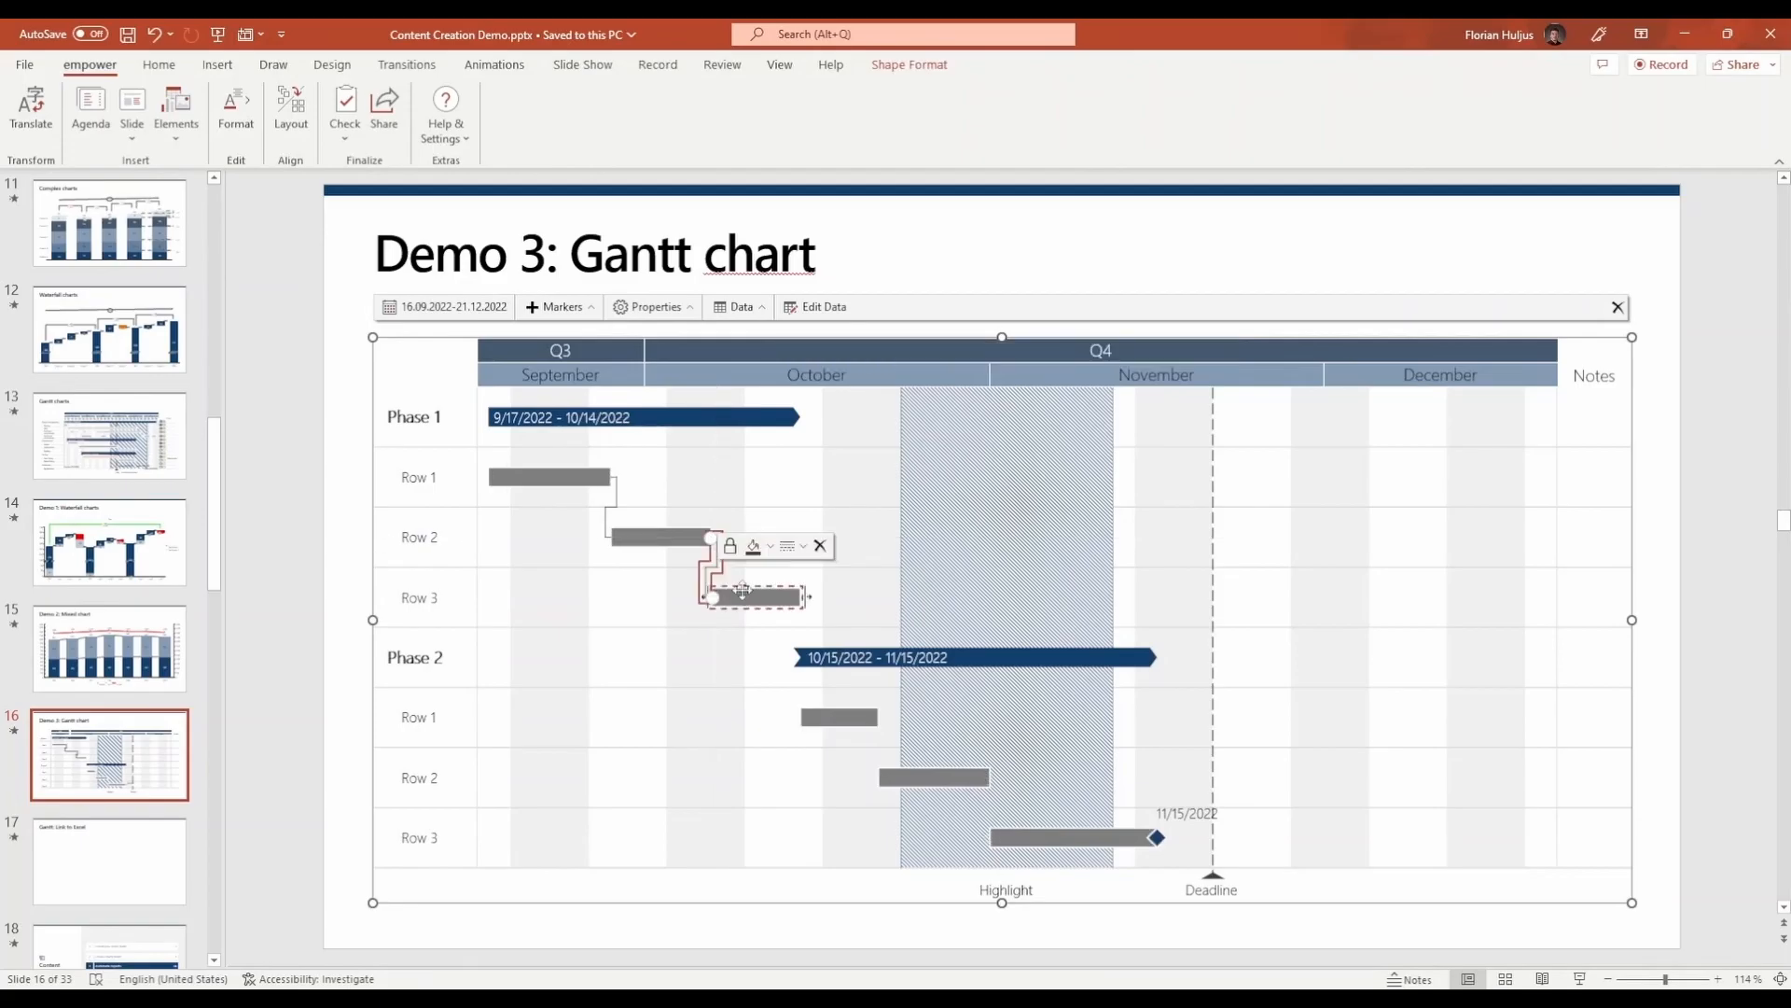
# - Lock both Phase 1 connectors and shift the Row 1 task one day later so the phase starts on 9/18/2022
pyautogui.click(731, 547)
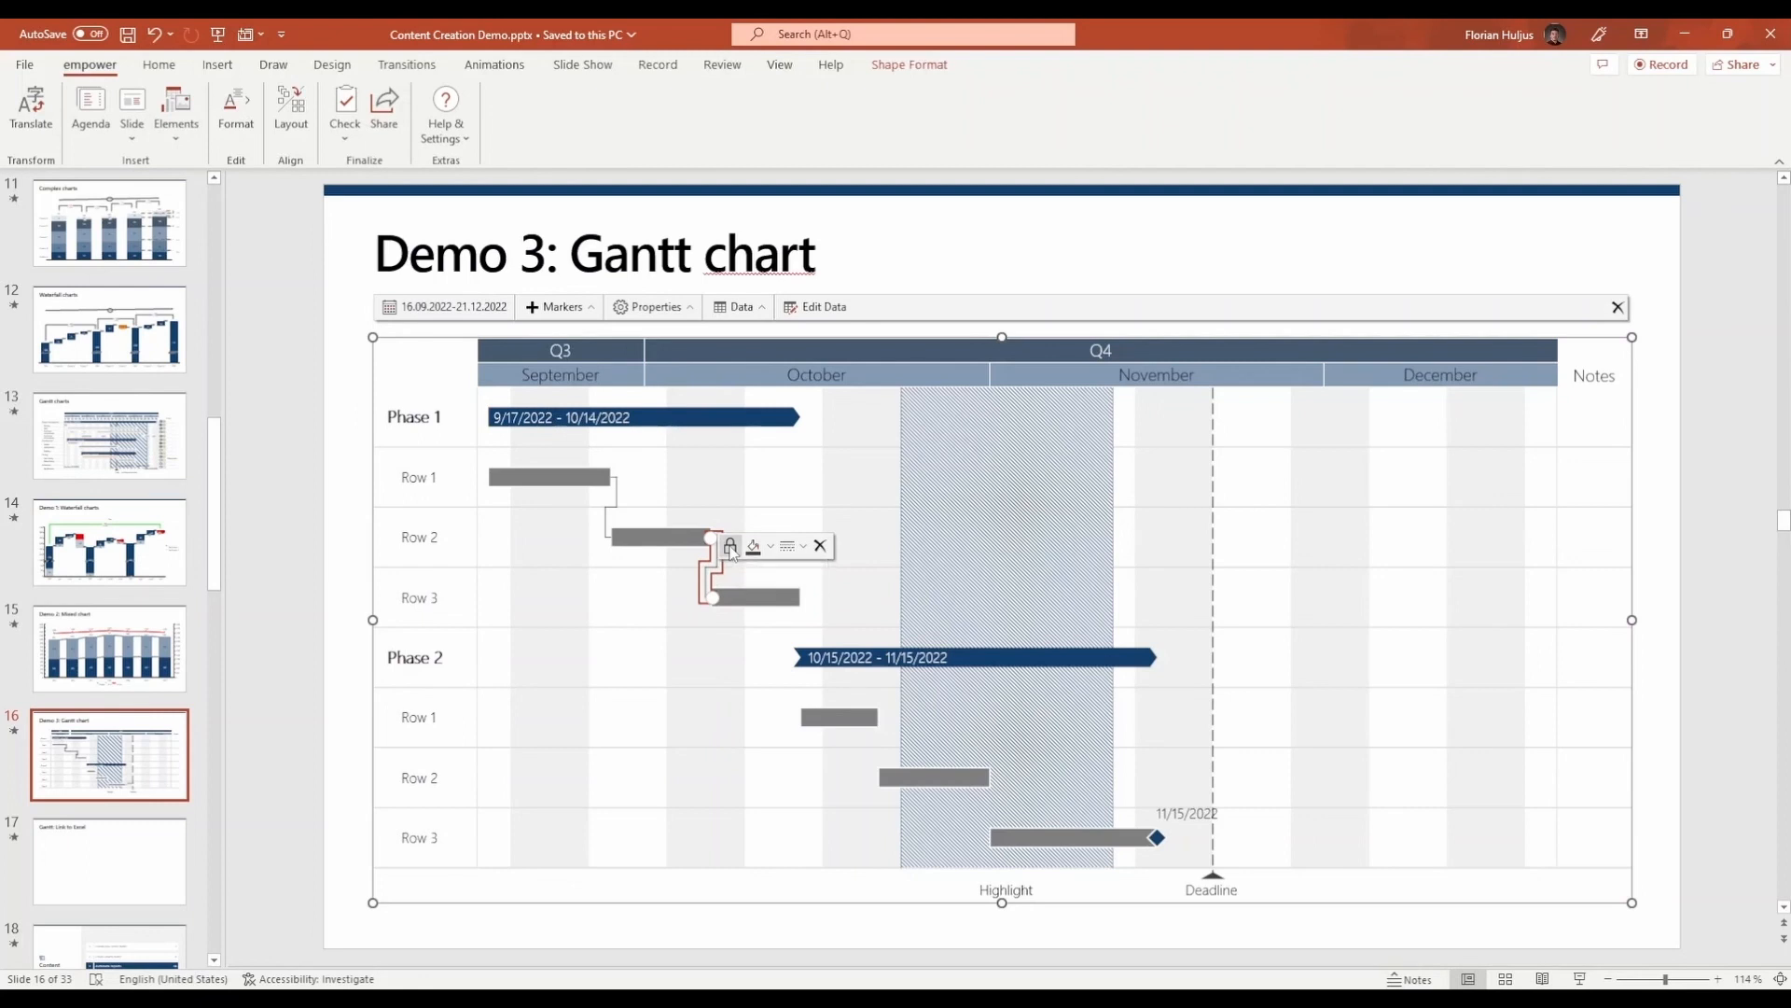
pyautogui.click(617, 508)
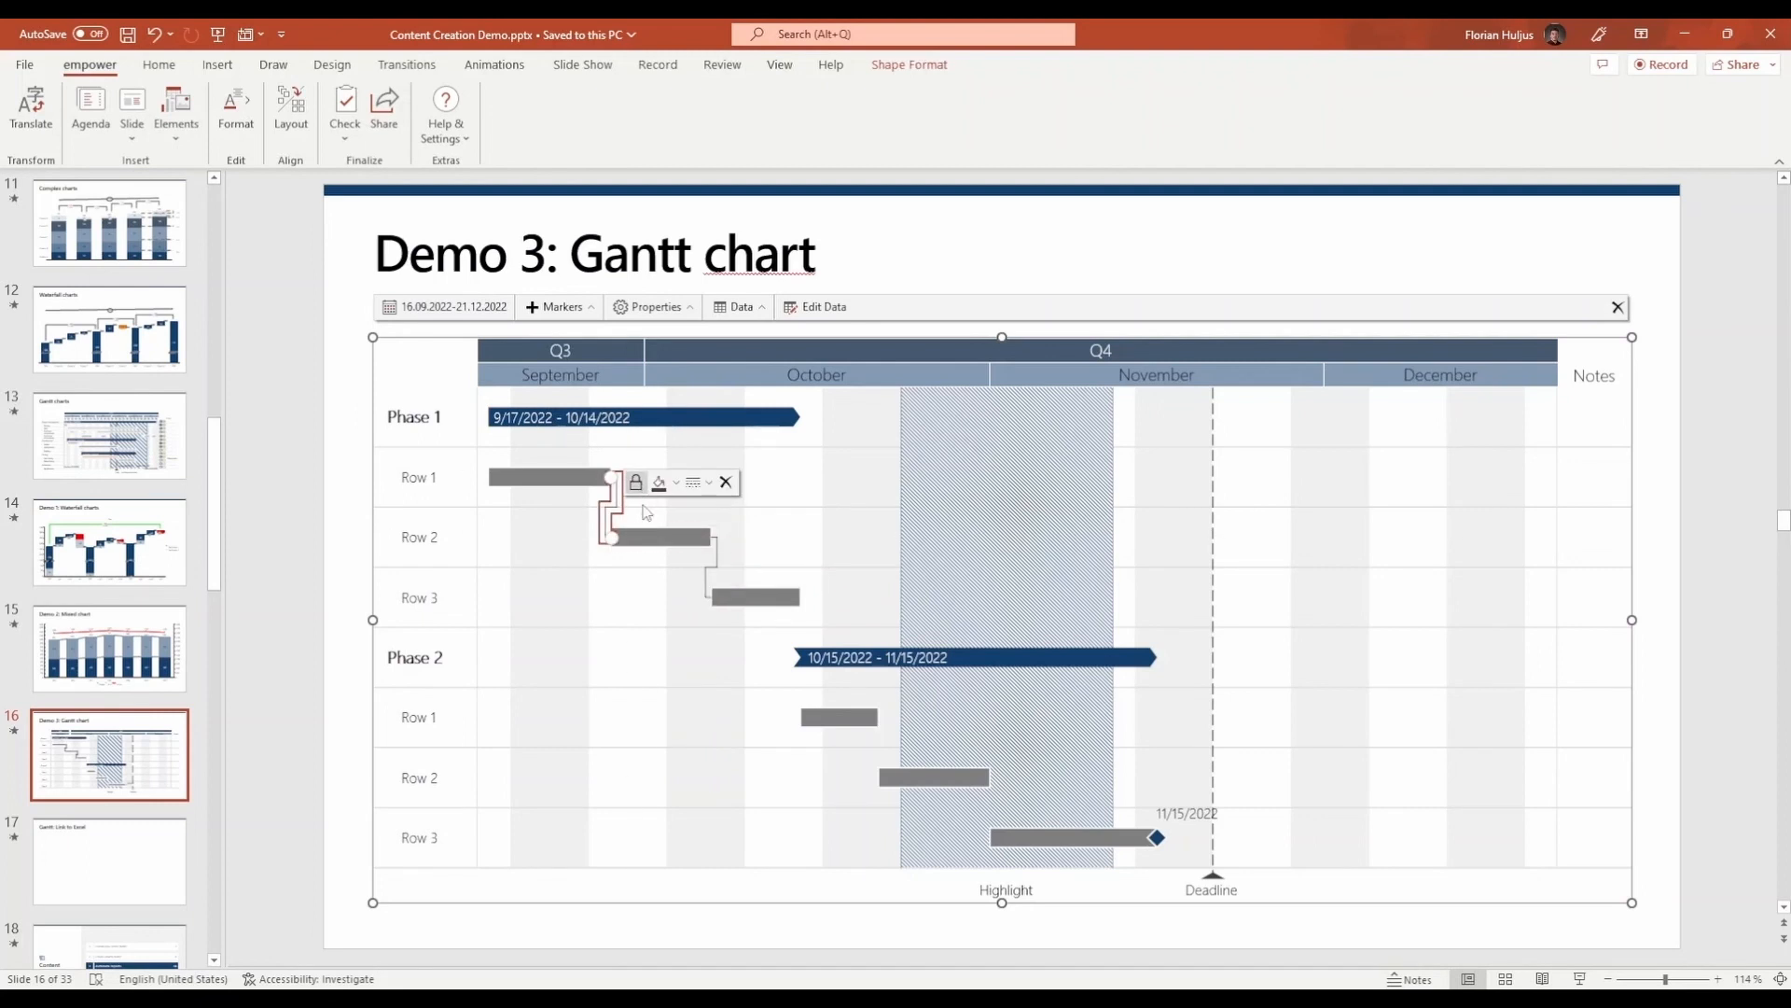
pyautogui.click(635, 481)
pyautogui.moveTo(562, 477)
pyautogui.mouseDown()
pyautogui.moveTo(627, 477)
pyautogui.moveTo(565, 479)
pyautogui.mouseUp()
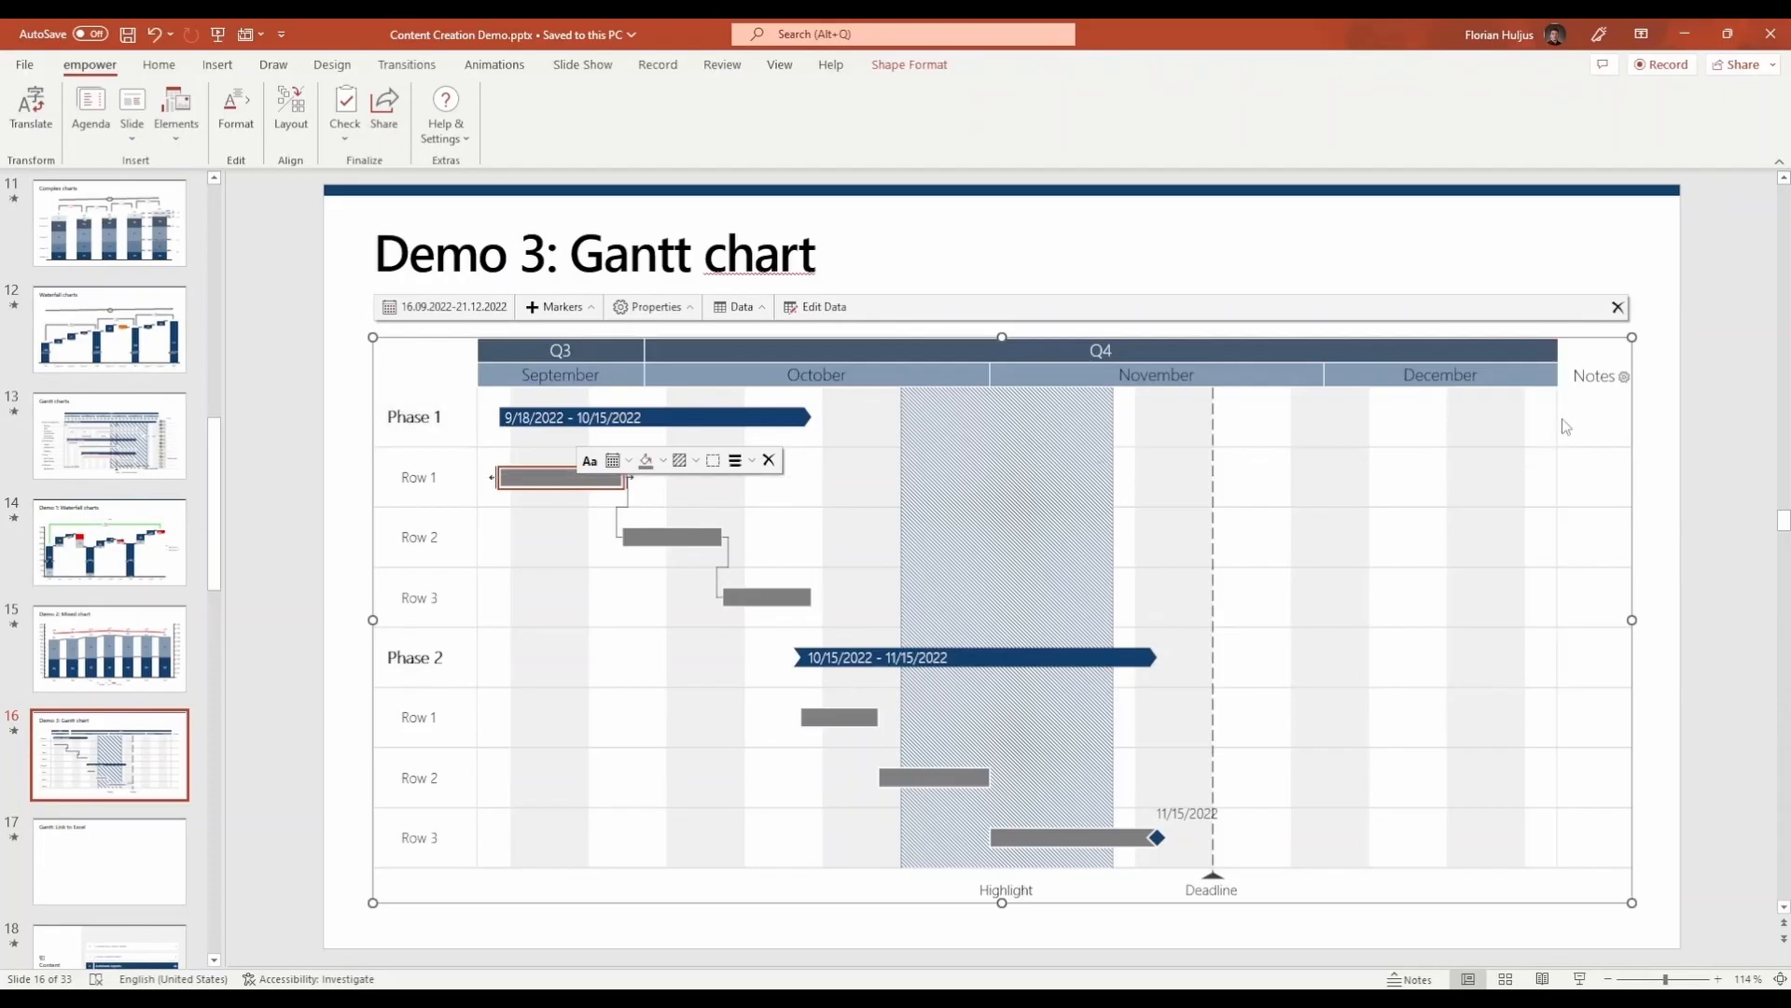
# - Widen the Notes column and enter "Text" as the note for Phase 1
pyautogui.moveTo(1565, 427); pyautogui.dragTo(1517, 429)
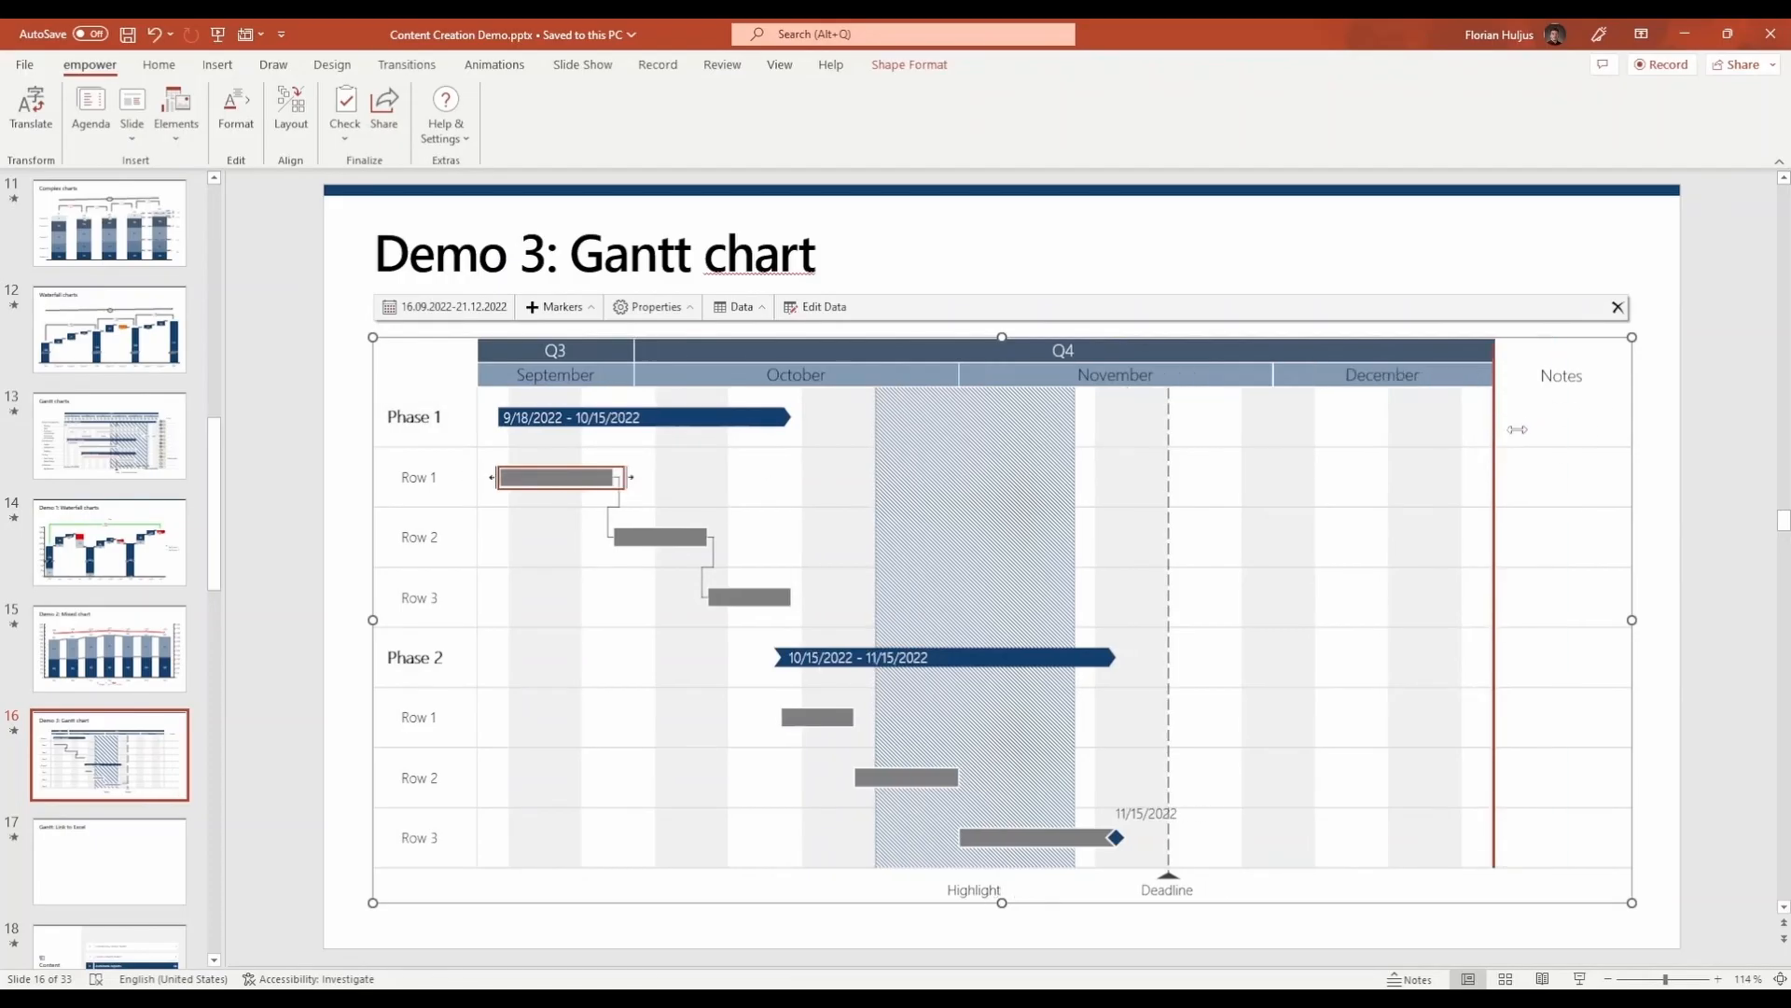
pyautogui.click(1513, 415)
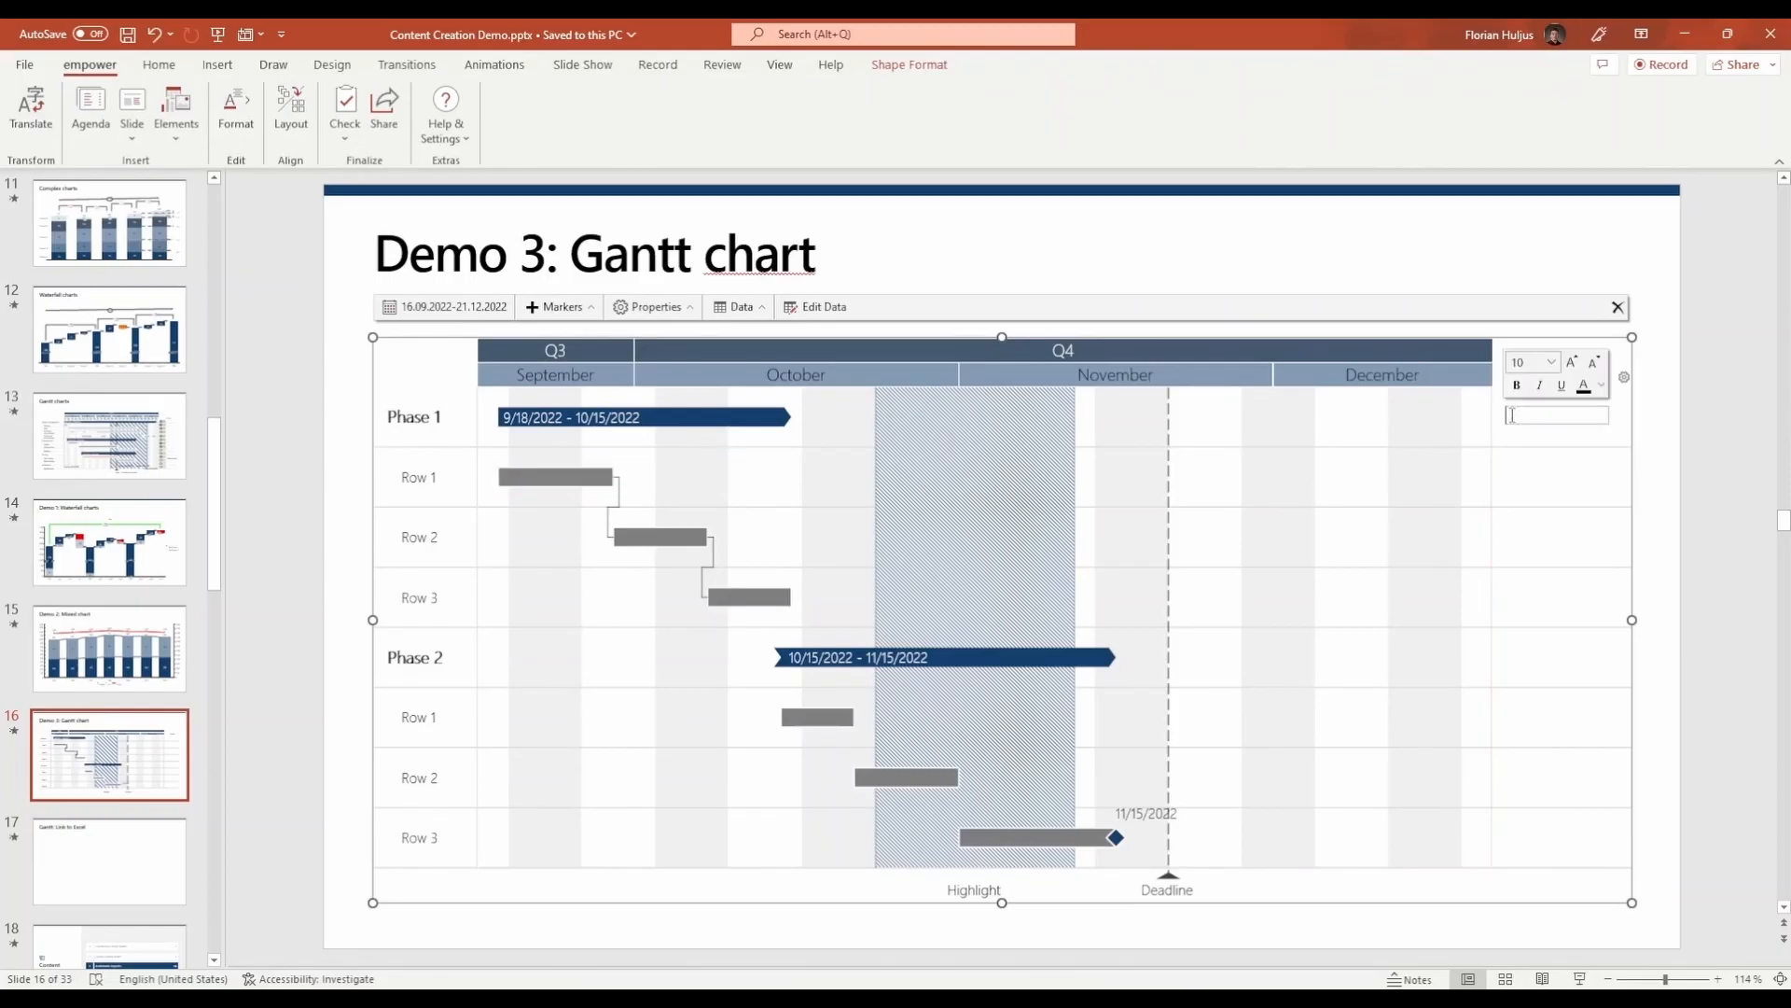
# - Add Harvey balls and traffic lights to the Notes column of the Gantt chart
pyautogui.click(1625, 376)
pyautogui.click(1654, 355)
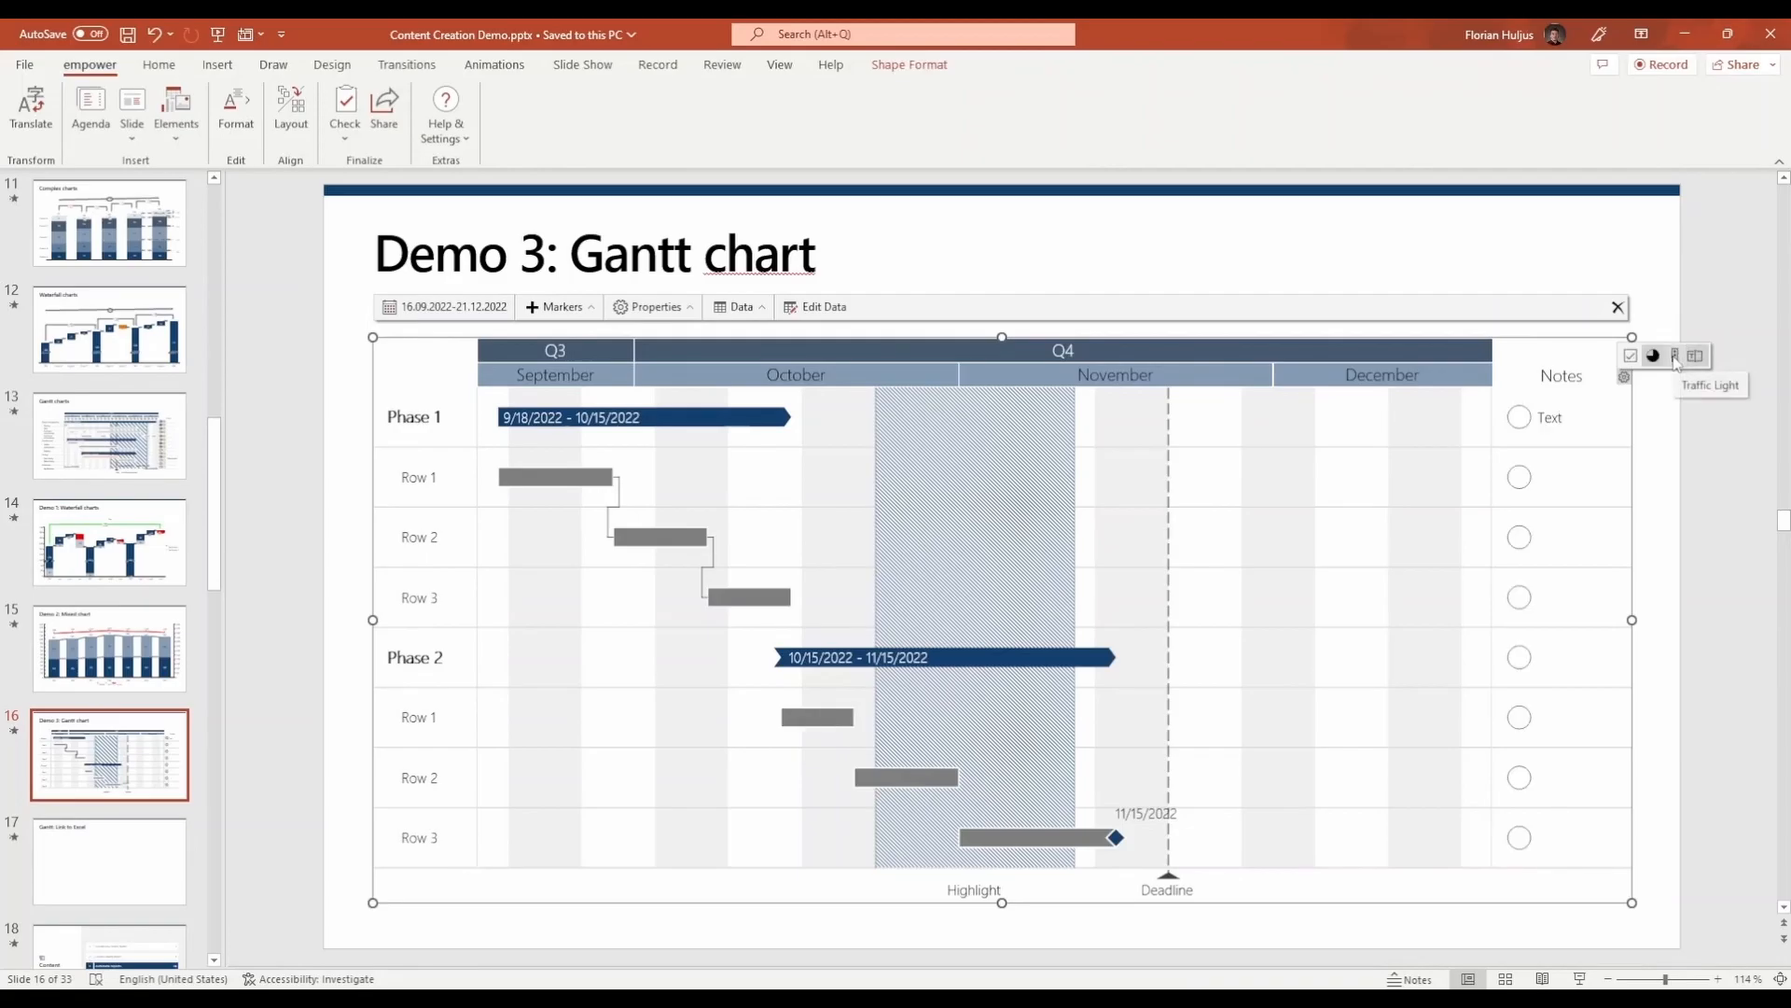
pyautogui.click(1675, 357)
# - Set the Phase 1 Harvey ball to 25% and its traffic light to green
pyautogui.click(1514, 418)
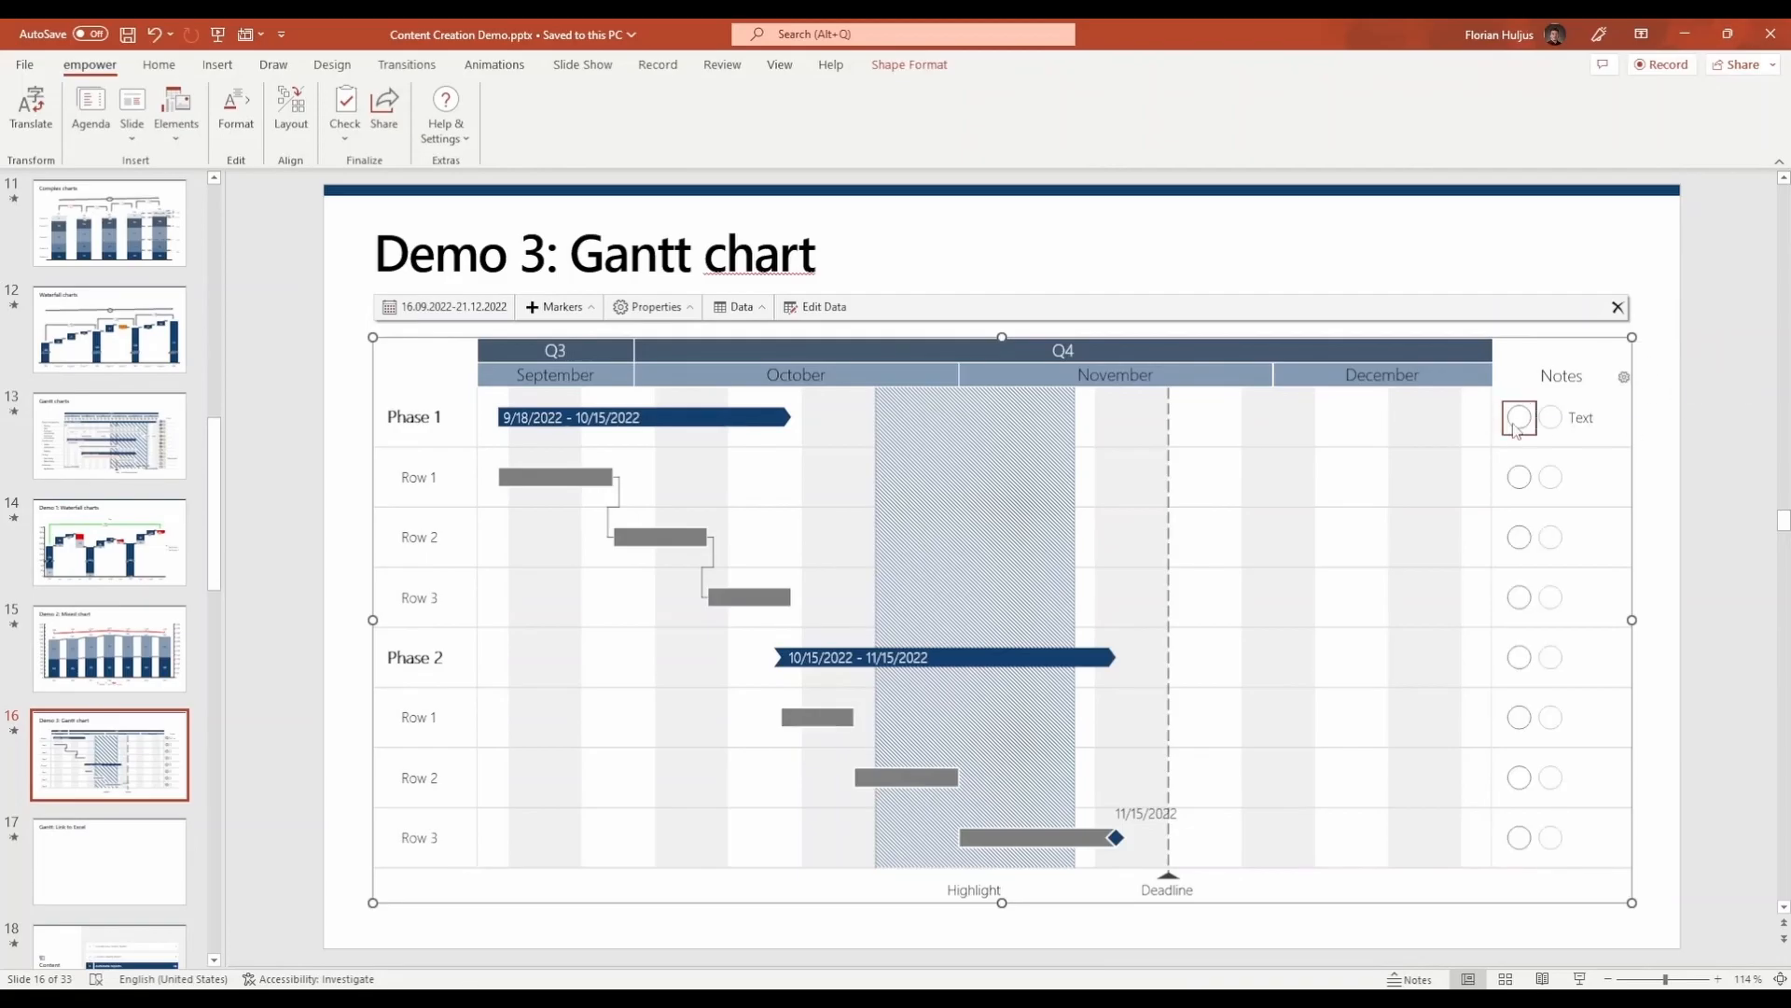
pyautogui.click(1553, 402)
pyautogui.click(1550, 418)
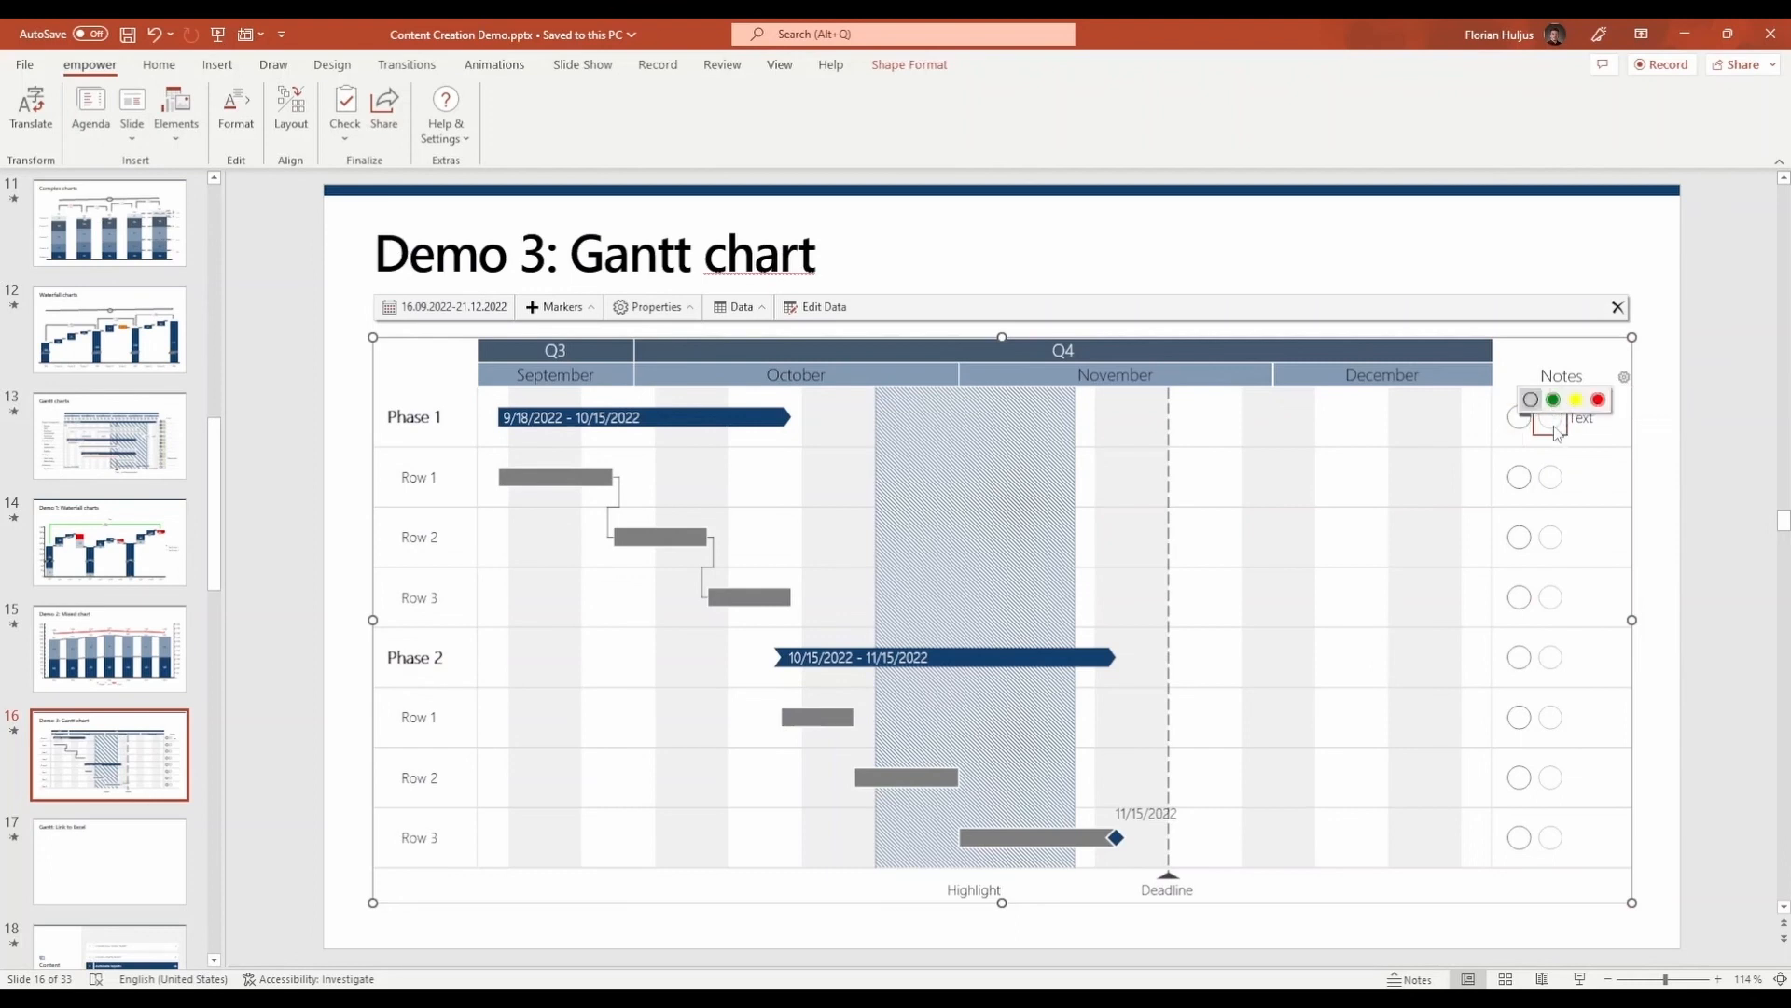
# - Set the Harvey ball of Row 1 in Phase 1 to 50% and its traffic light to yellow
pyautogui.click(1523, 480)
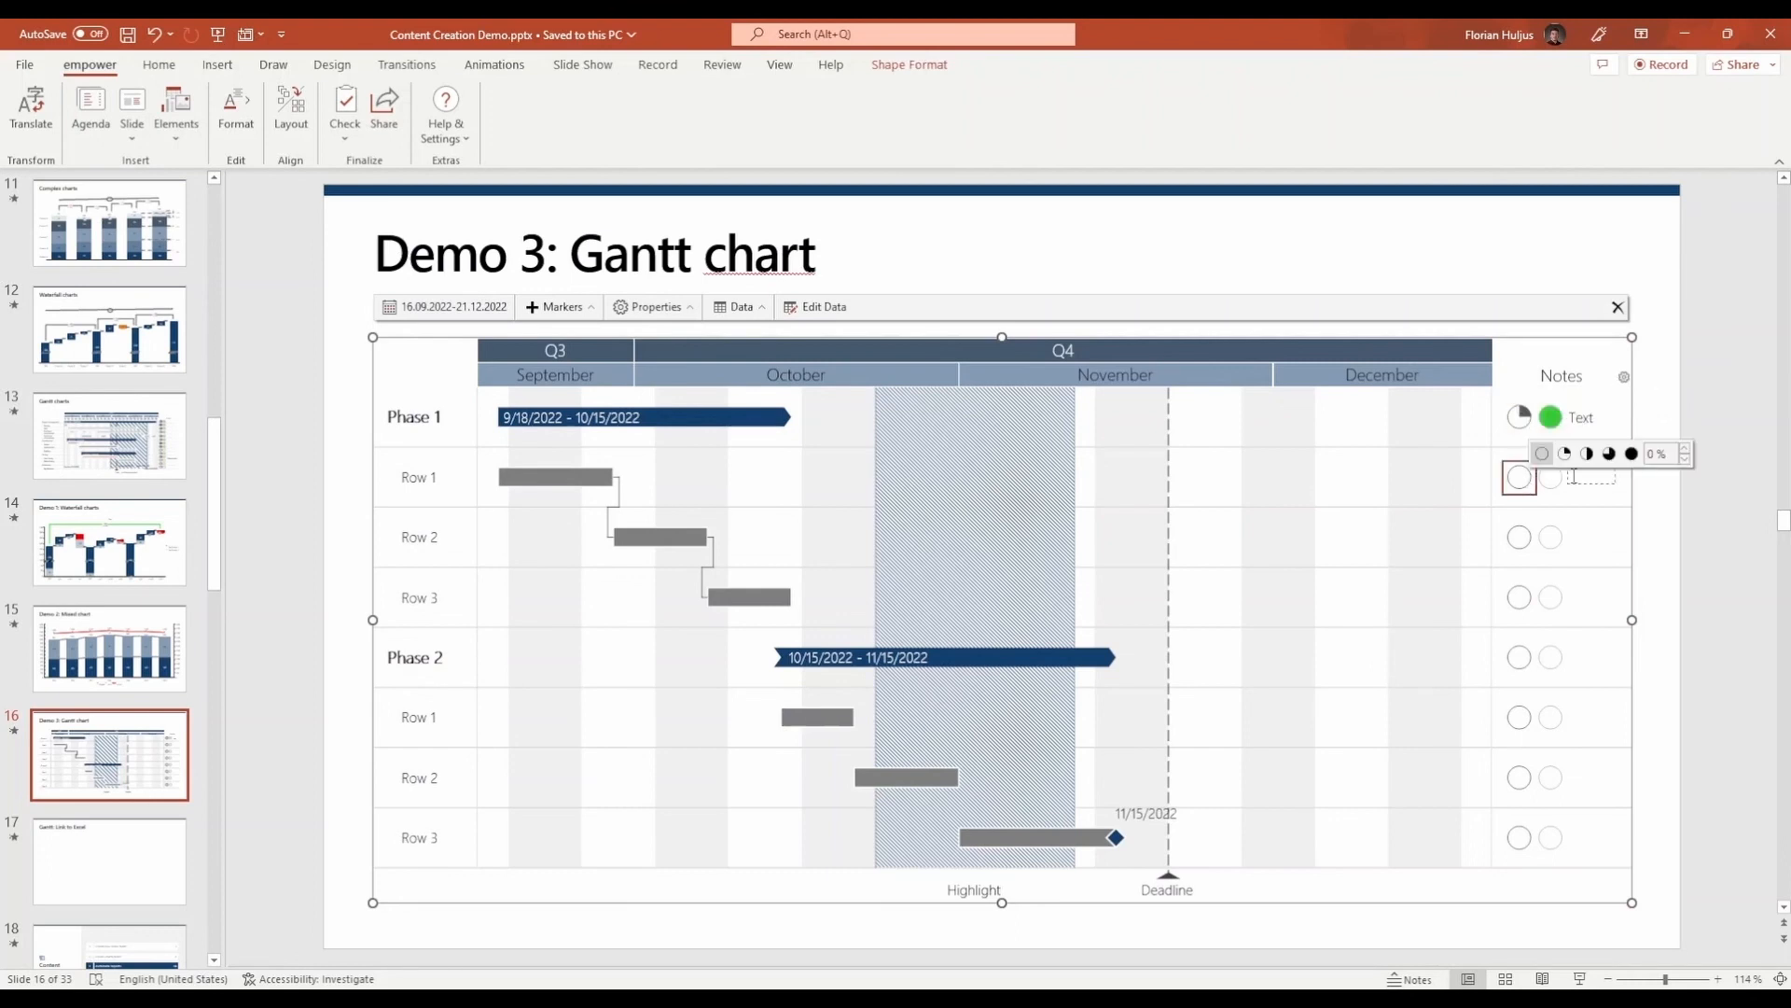
pyautogui.click(1586, 456)
pyautogui.click(1552, 482)
pyautogui.click(1614, 461)
# - Set the traffic light of Row 2 in Phase 1 to red and its Harvey ball to 25%
pyautogui.click(1546, 543)
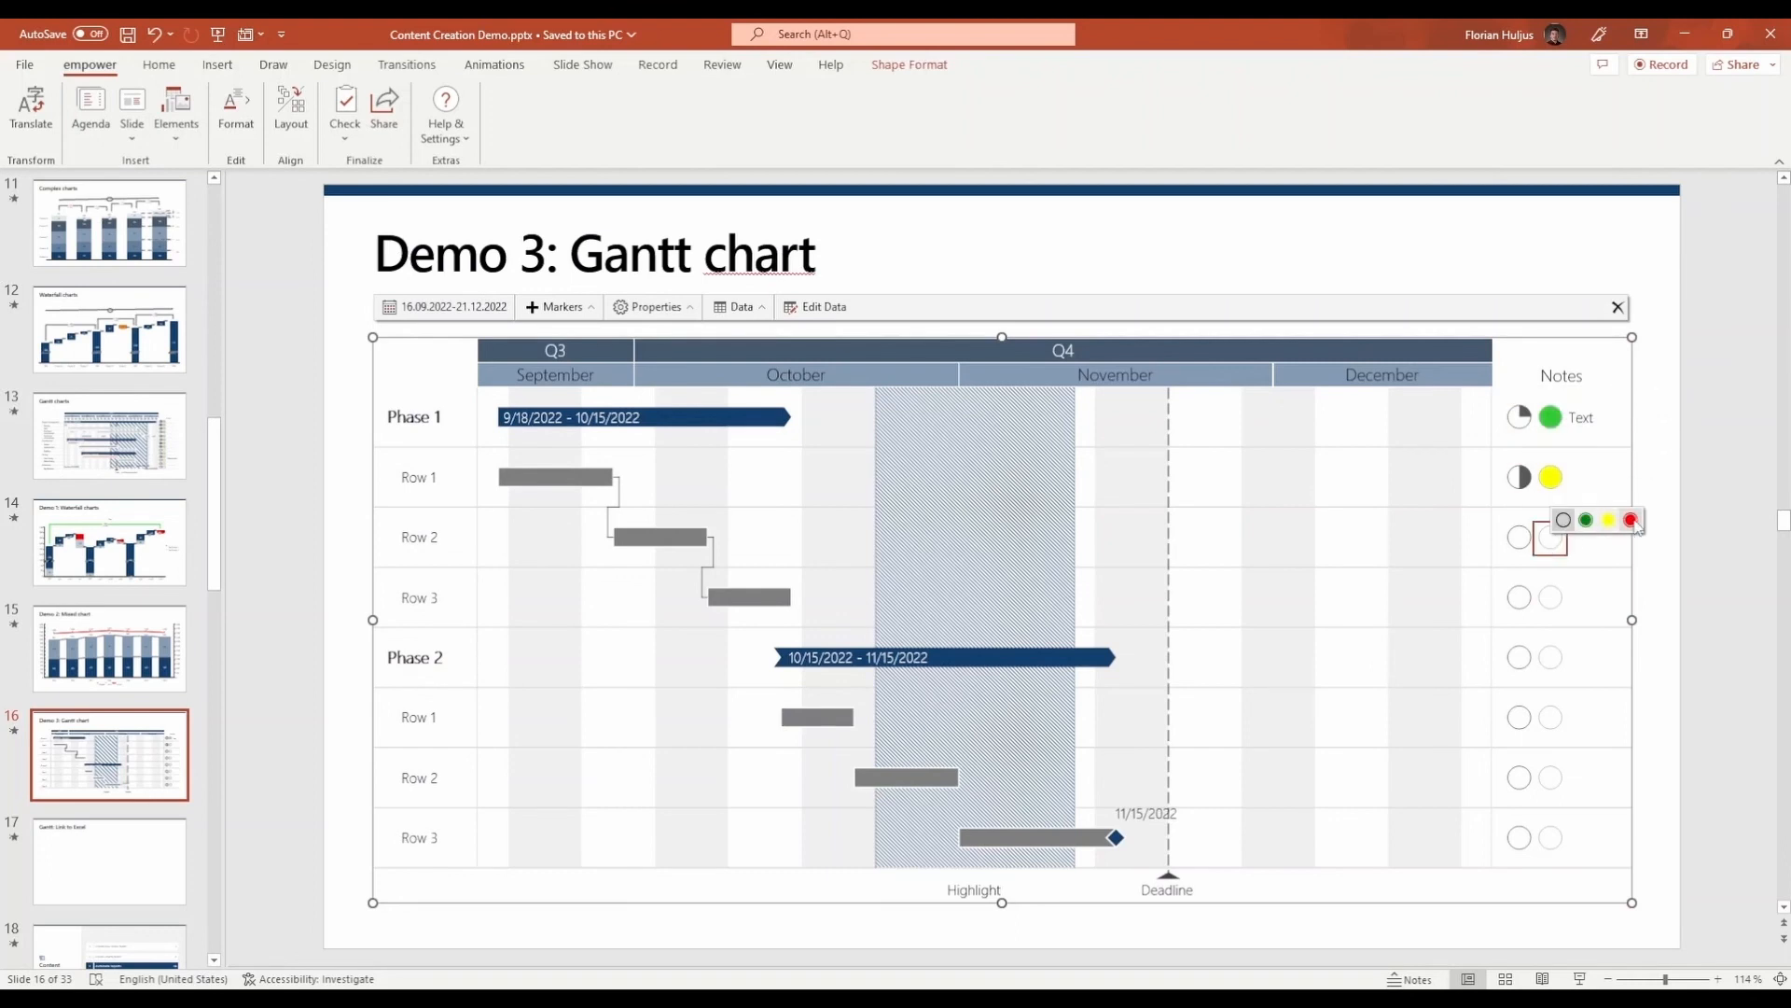
pyautogui.click(1630, 522)
pyautogui.click(1520, 541)
pyautogui.click(1560, 520)
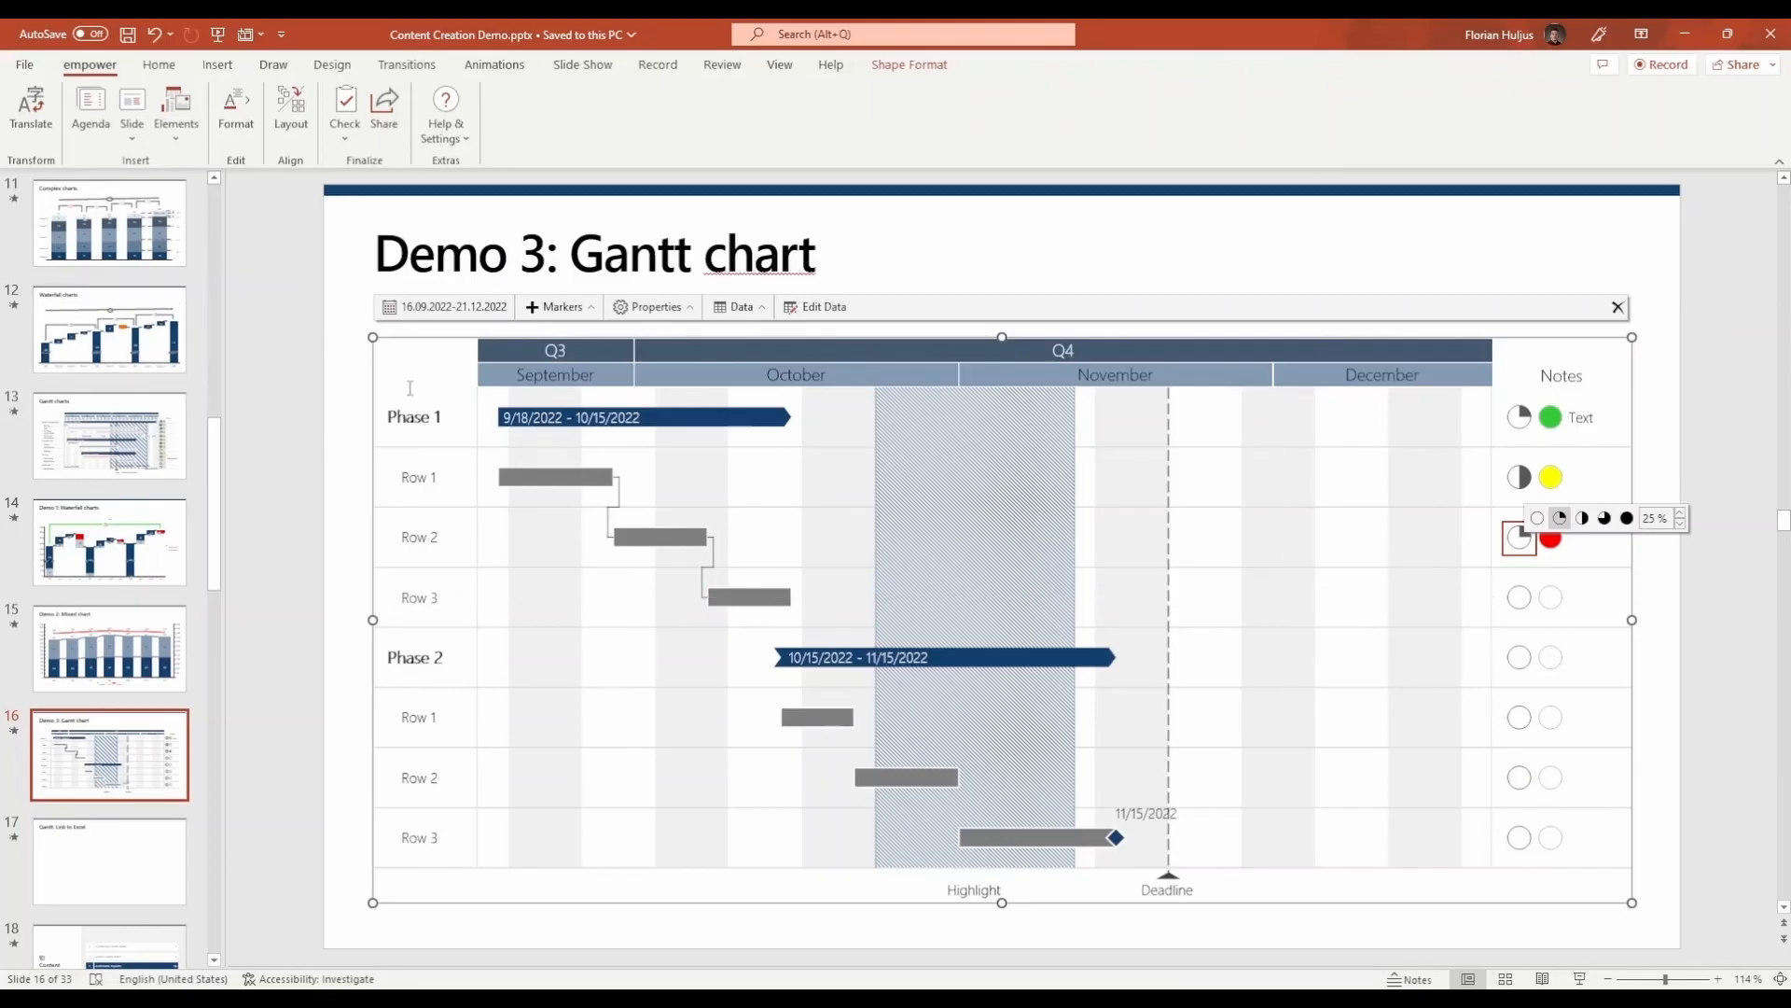
# - Widen the row label column of the Gantt chart and deselect the chart
pyautogui.moveTo(479, 410); pyautogui.dragTo(552, 411)
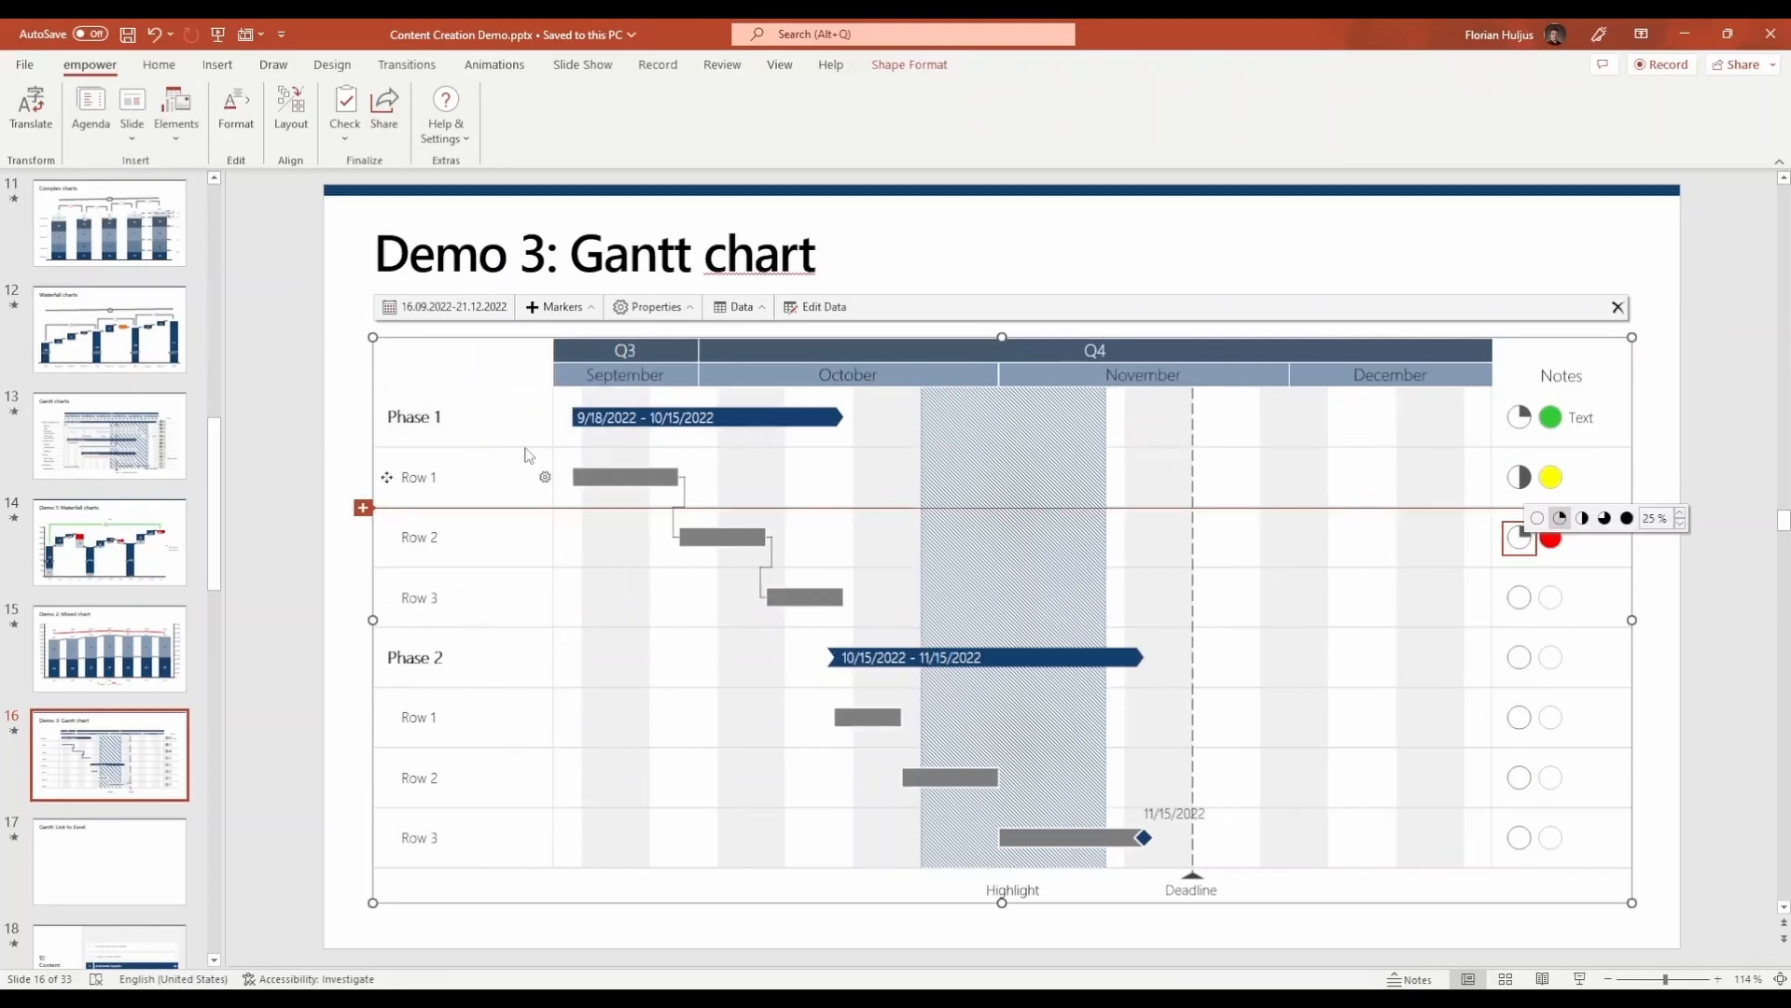
pyautogui.click(345, 369)
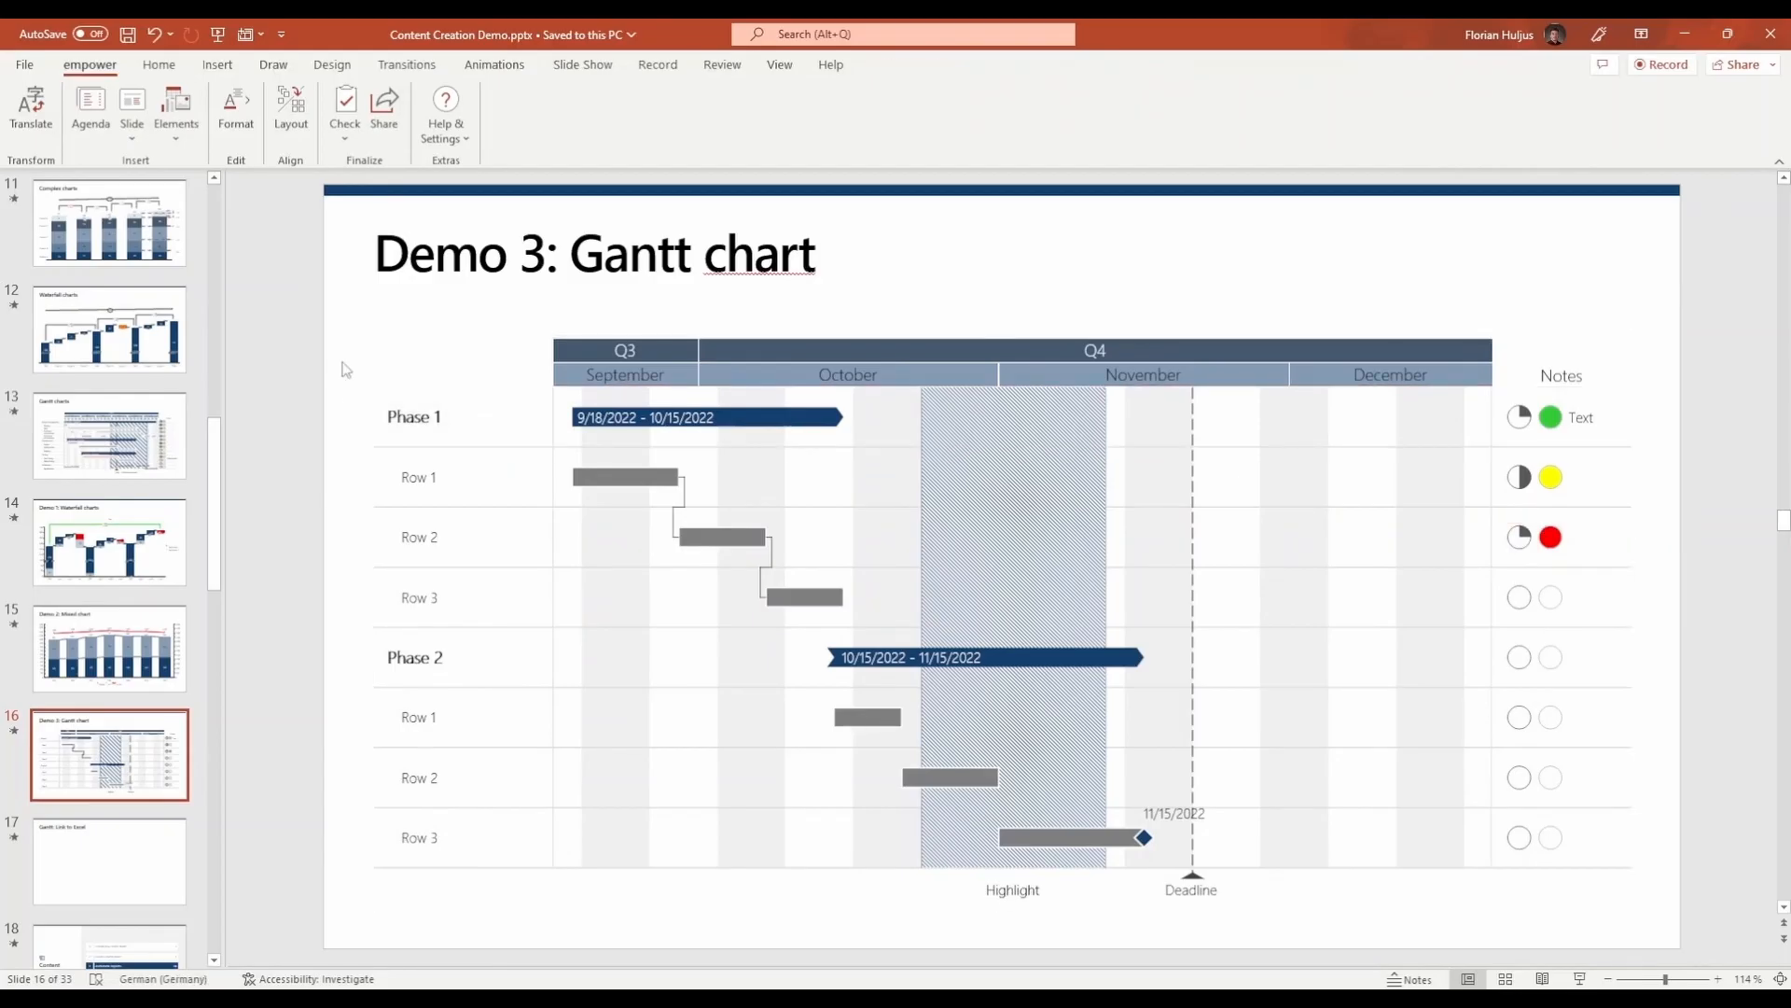
# - Open the Gantt chart's data sheet, examine its phases, dates, labels and notes values, and close it
pyautogui.click(920, 340)
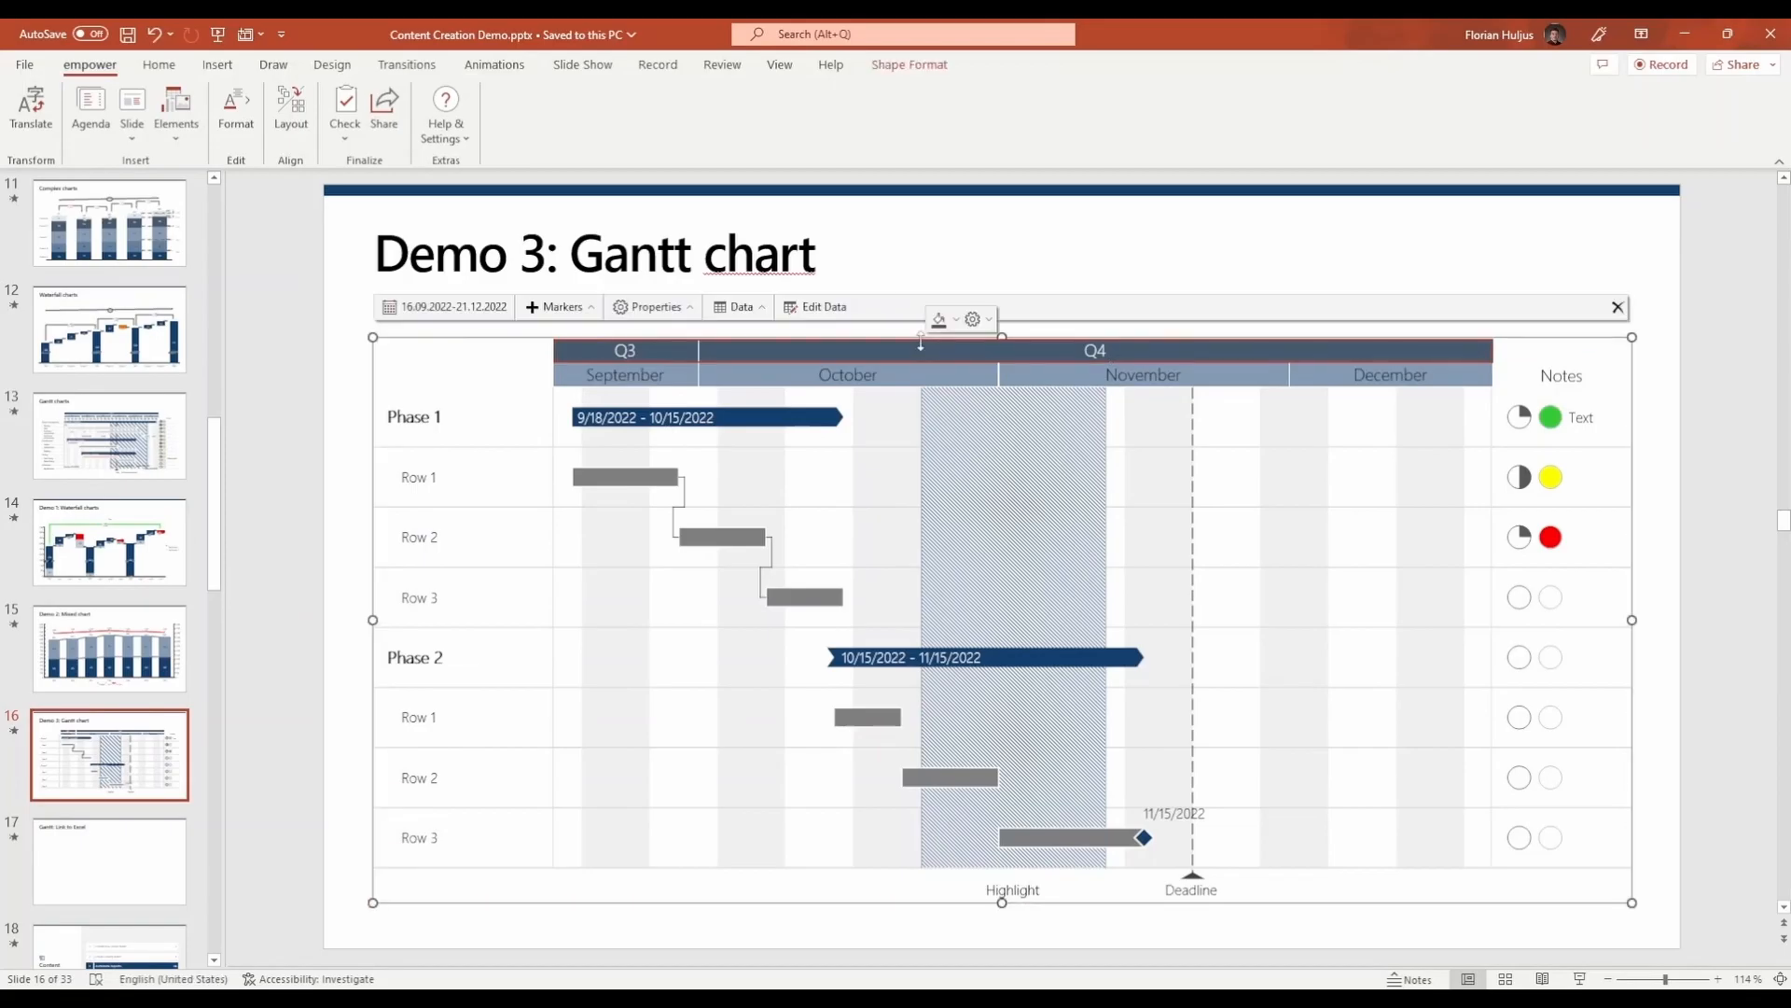
pyautogui.click(825, 307)
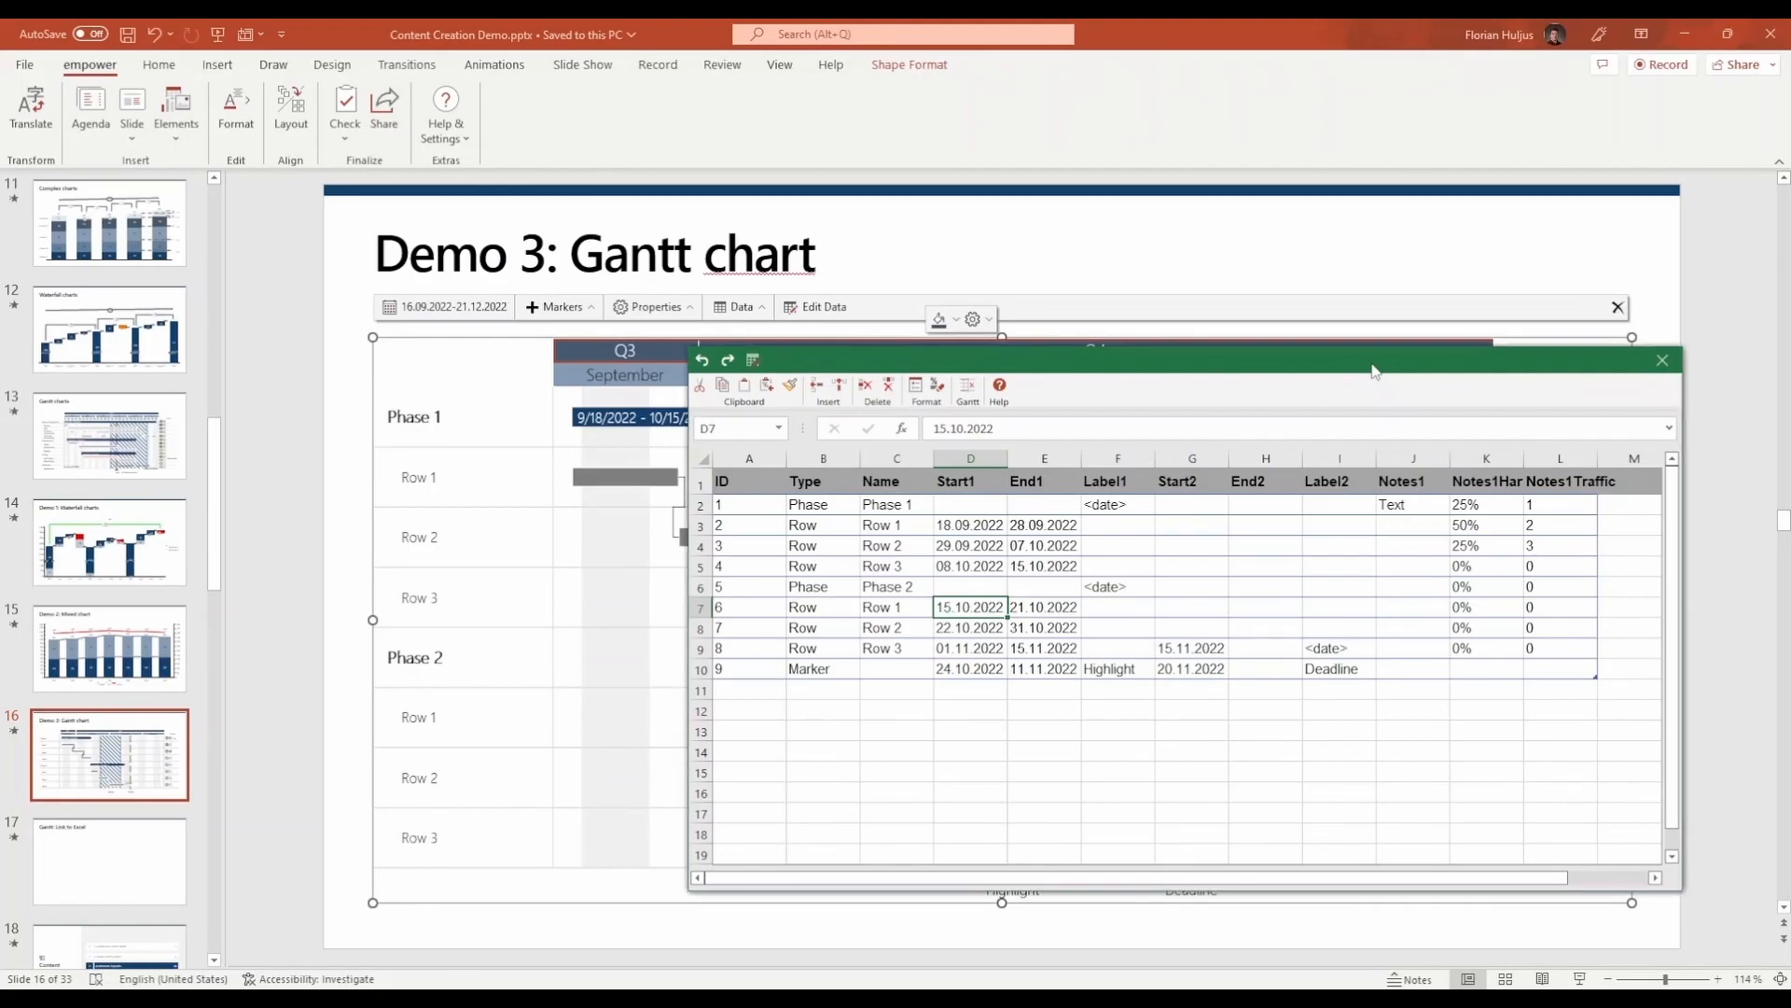
pyautogui.moveTo(1373, 371); pyautogui.dragTo(1234, 369)
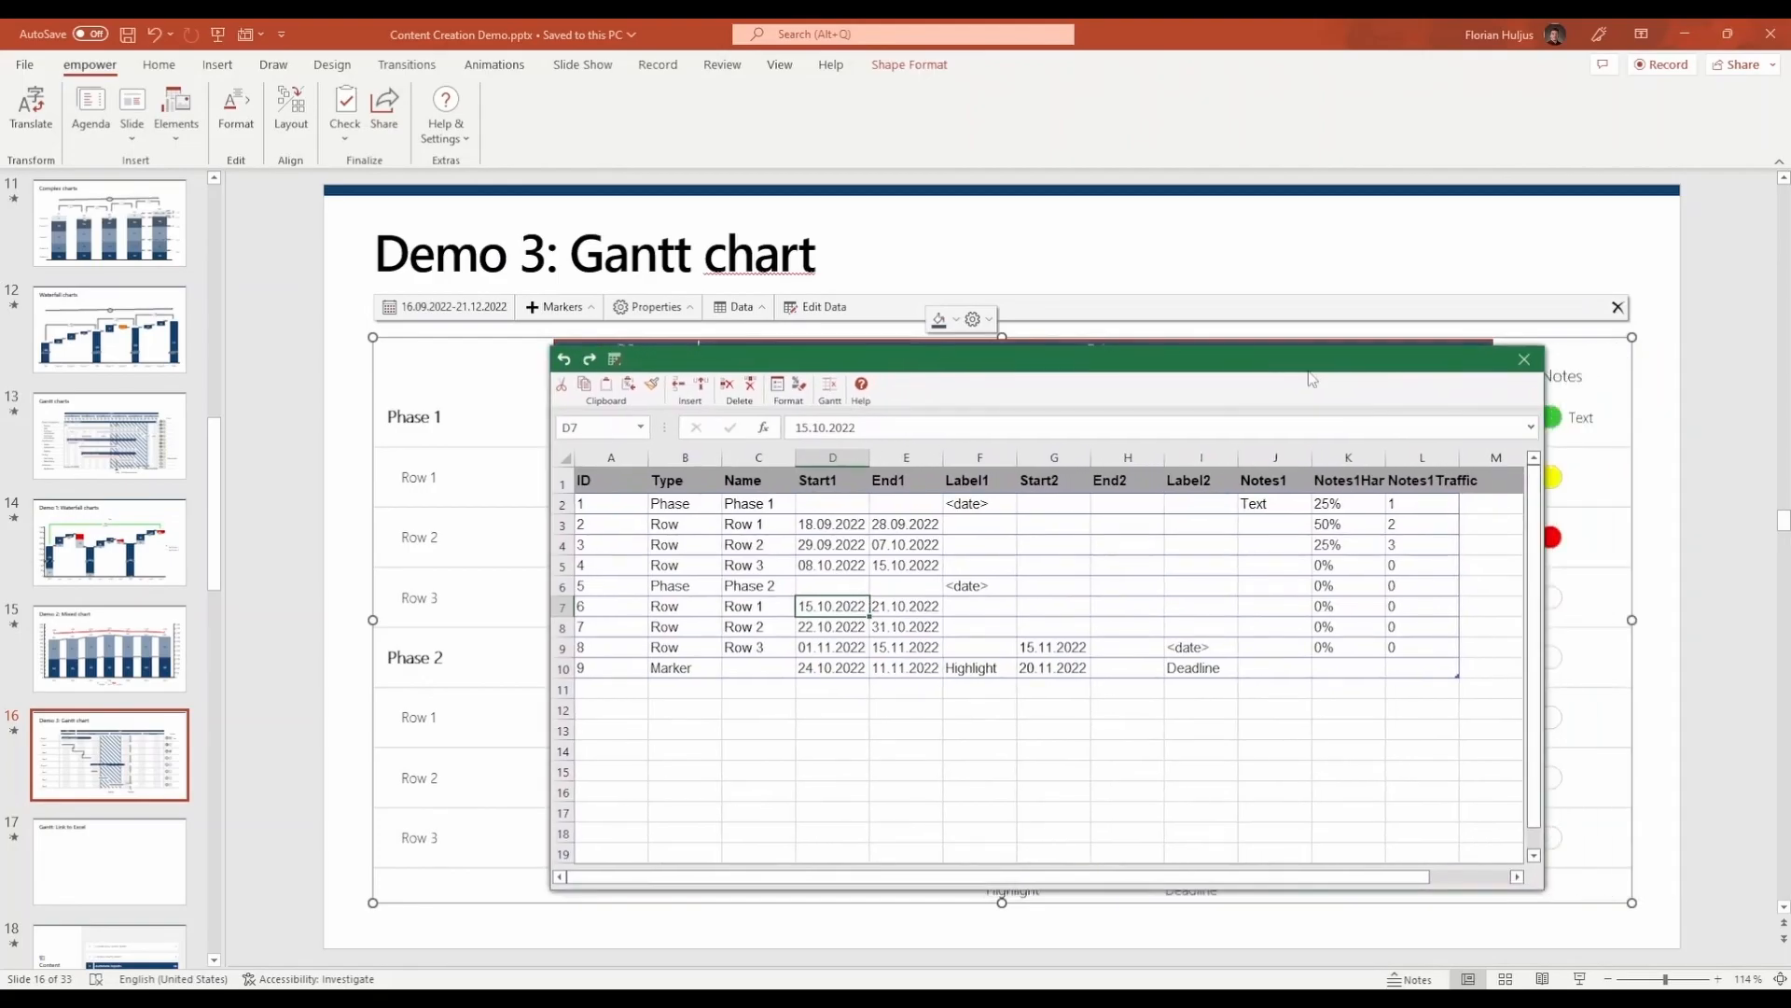
pyautogui.click(1524, 359)
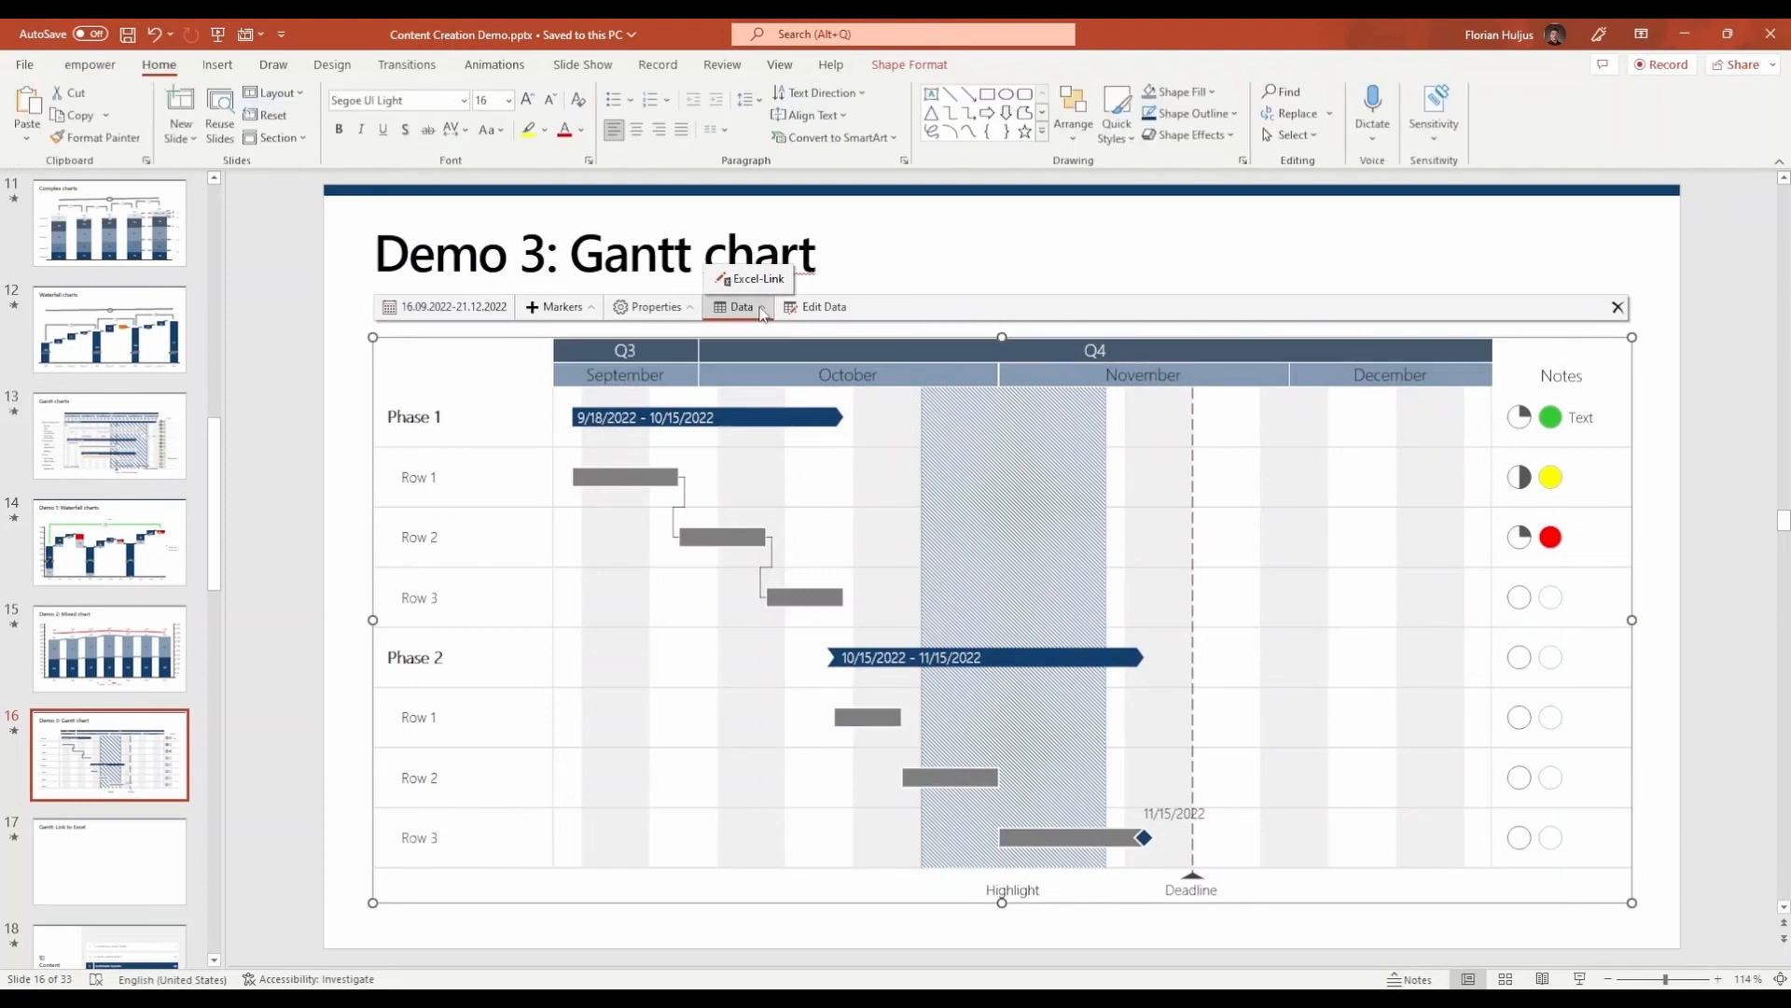
# - Link the Gantt chart to range $A$1:$S$16 of the Gantt sheet in Excel Workbook.xlsx and maximize the presentation window
pyautogui.click(757, 280)
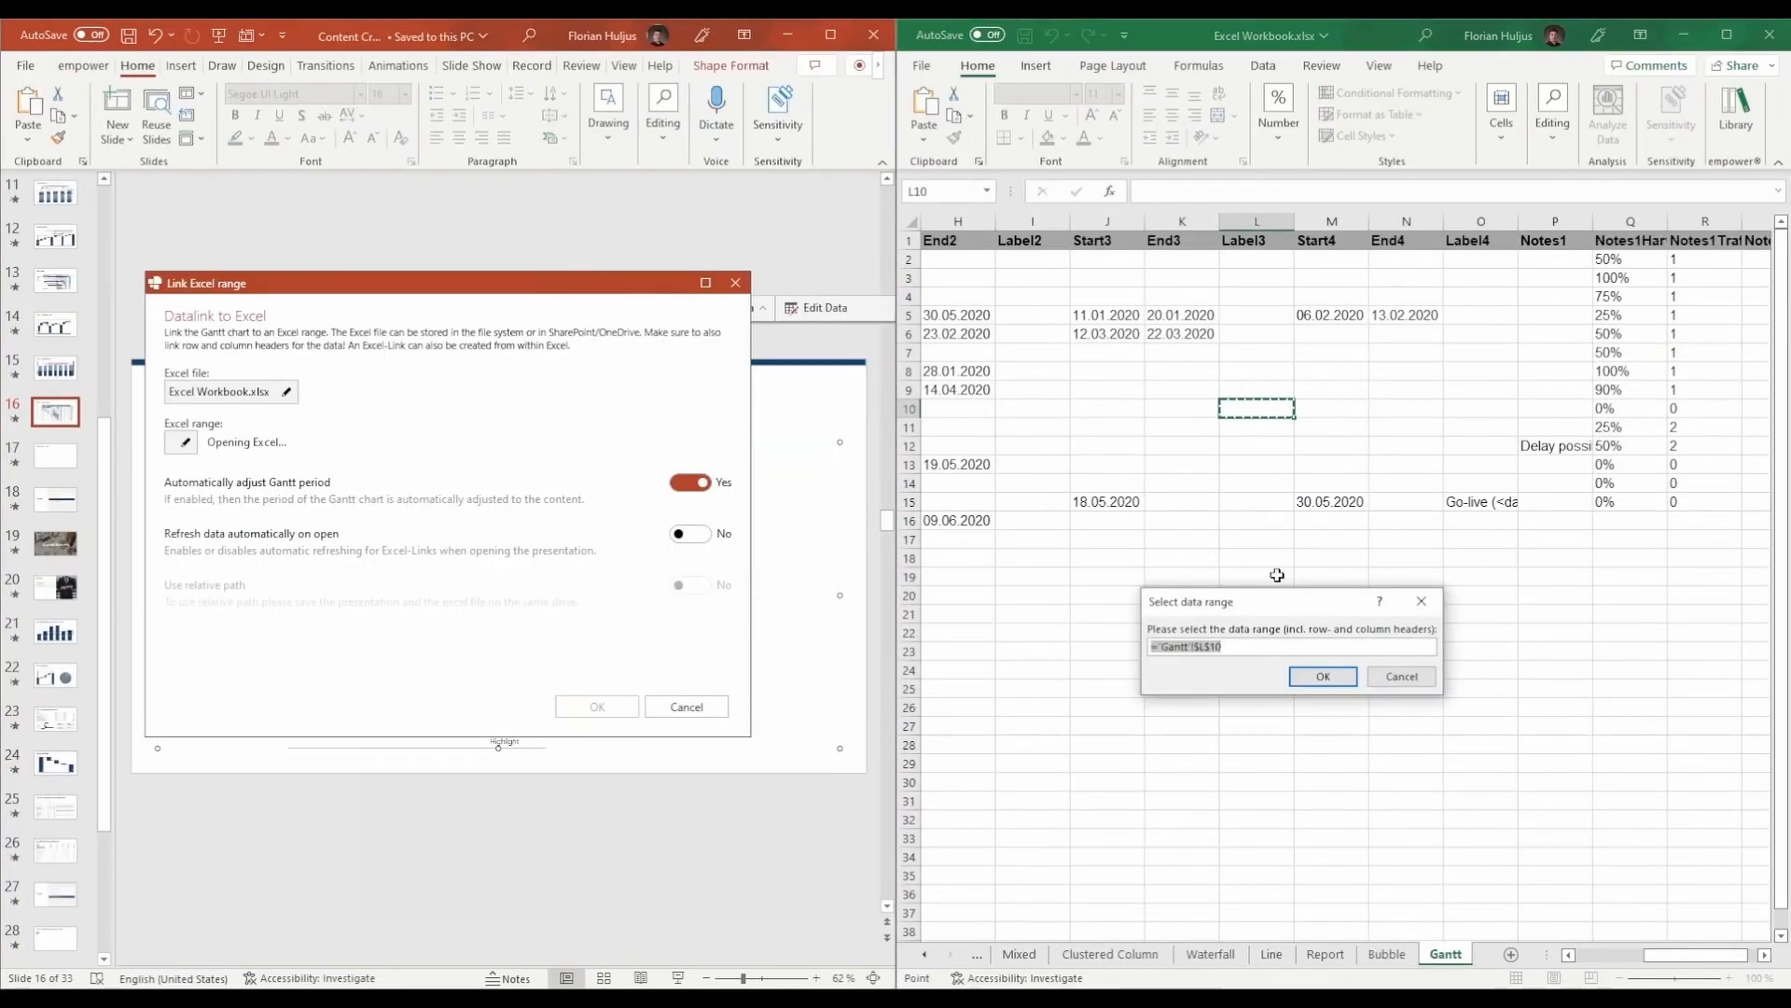
pyautogui.moveTo(1670, 955); pyautogui.dragTo(1601, 963)
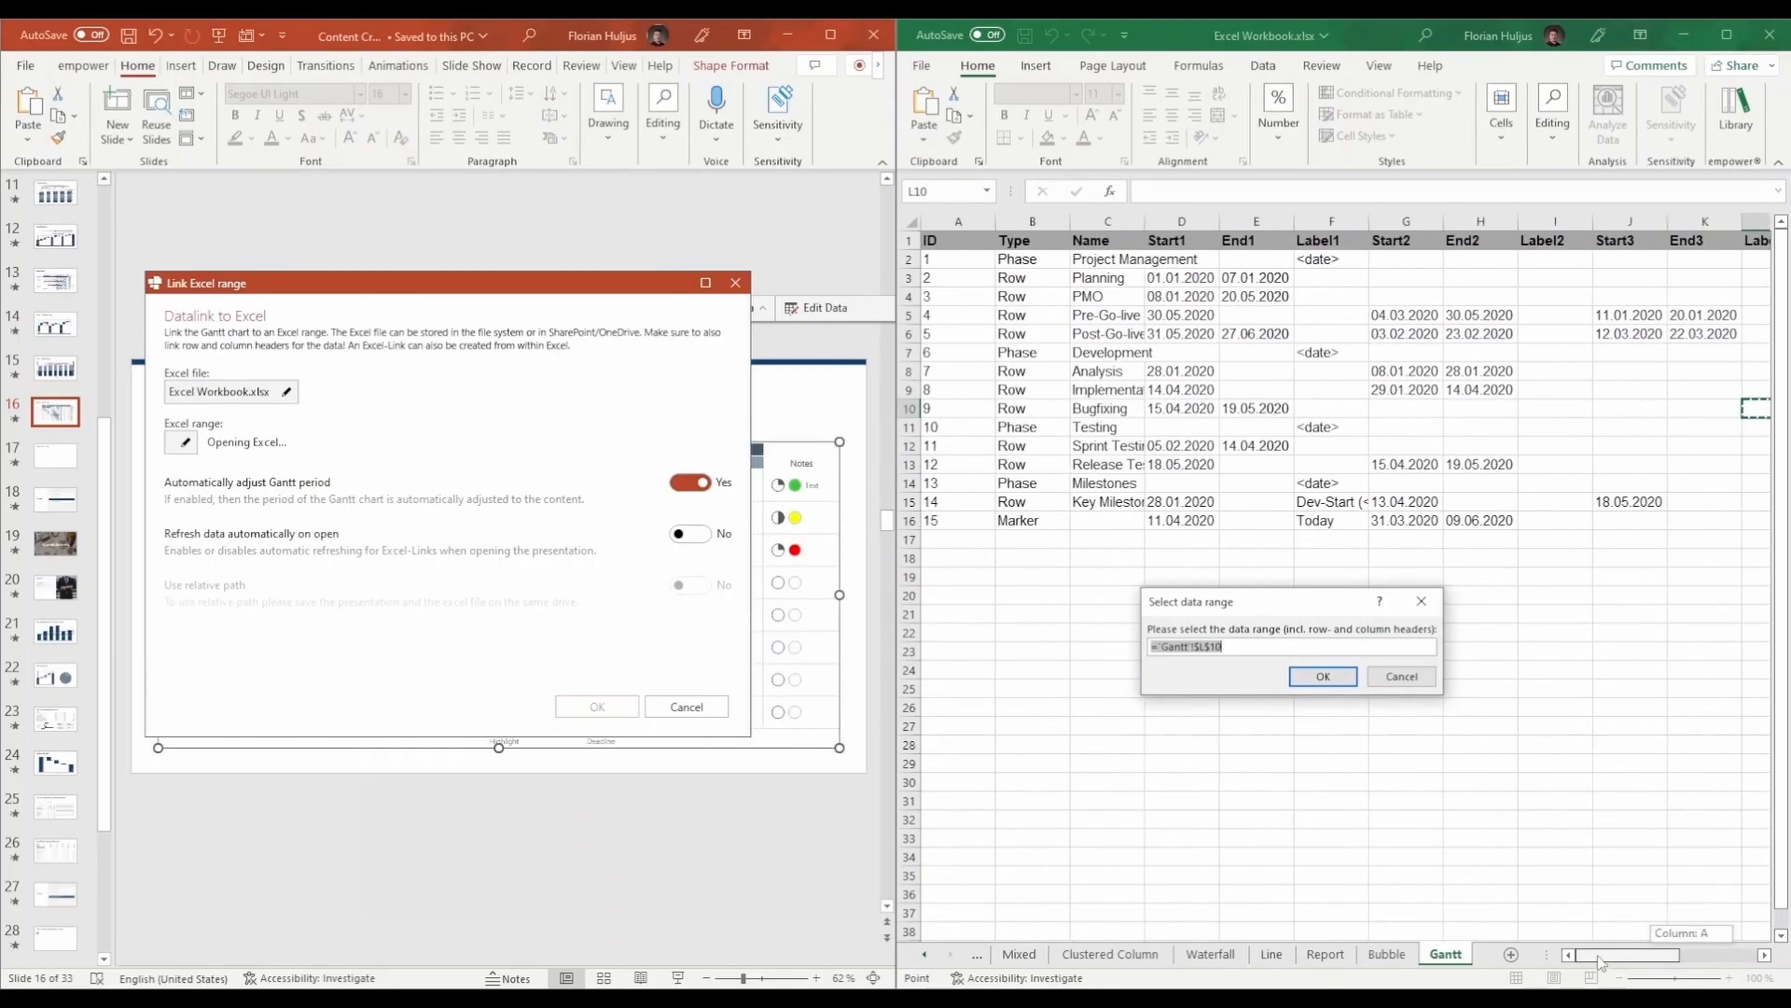
pyautogui.moveTo(933, 242); pyautogui.dragTo(1622, 525)
pyautogui.click(1333, 678)
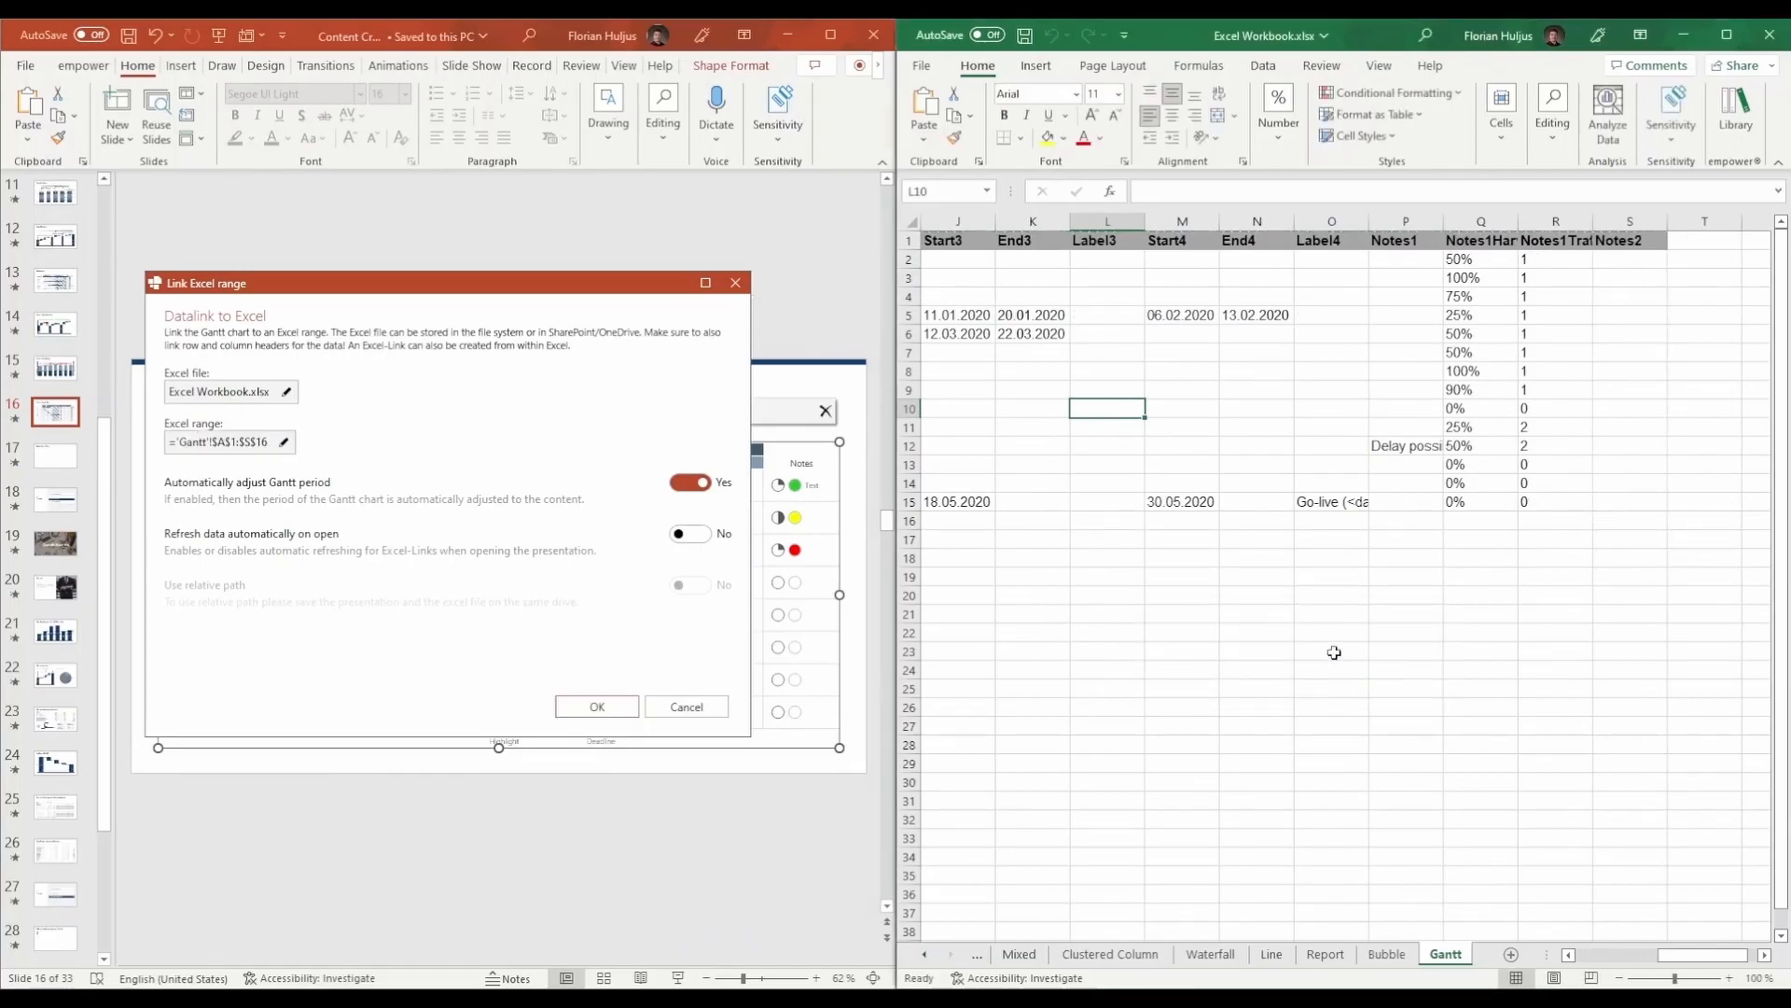
pyautogui.click(597, 707)
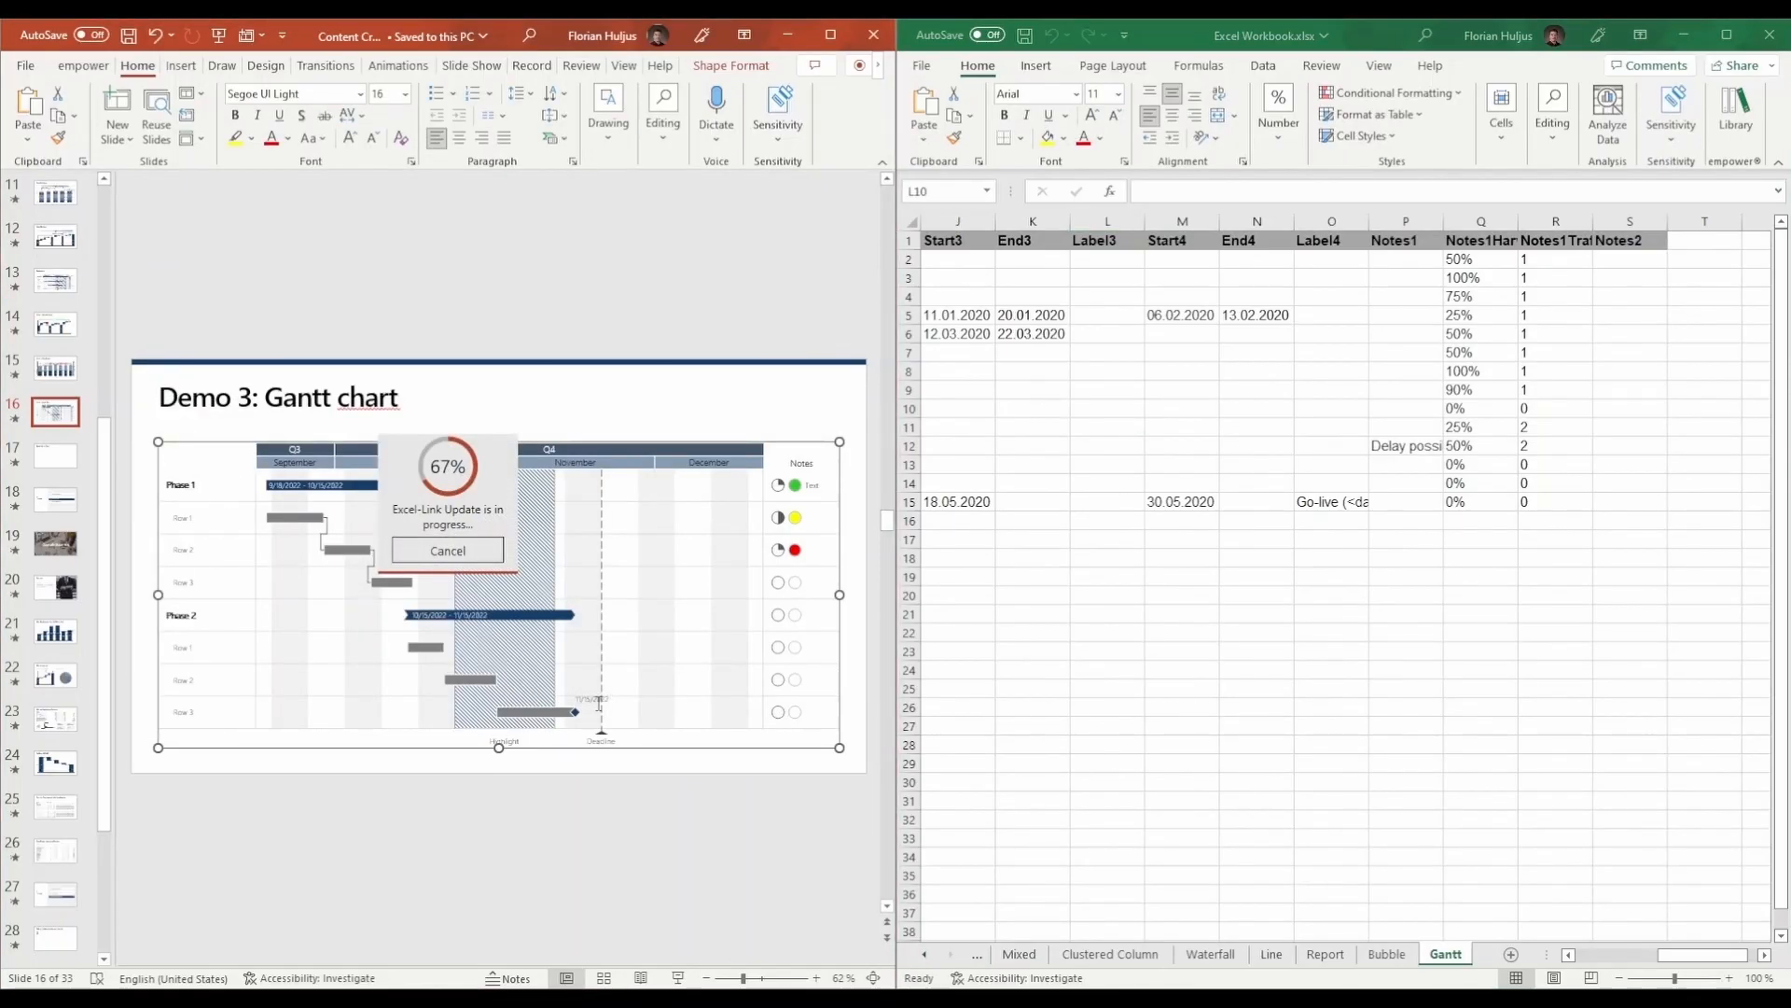
pyautogui.press('super+Up')
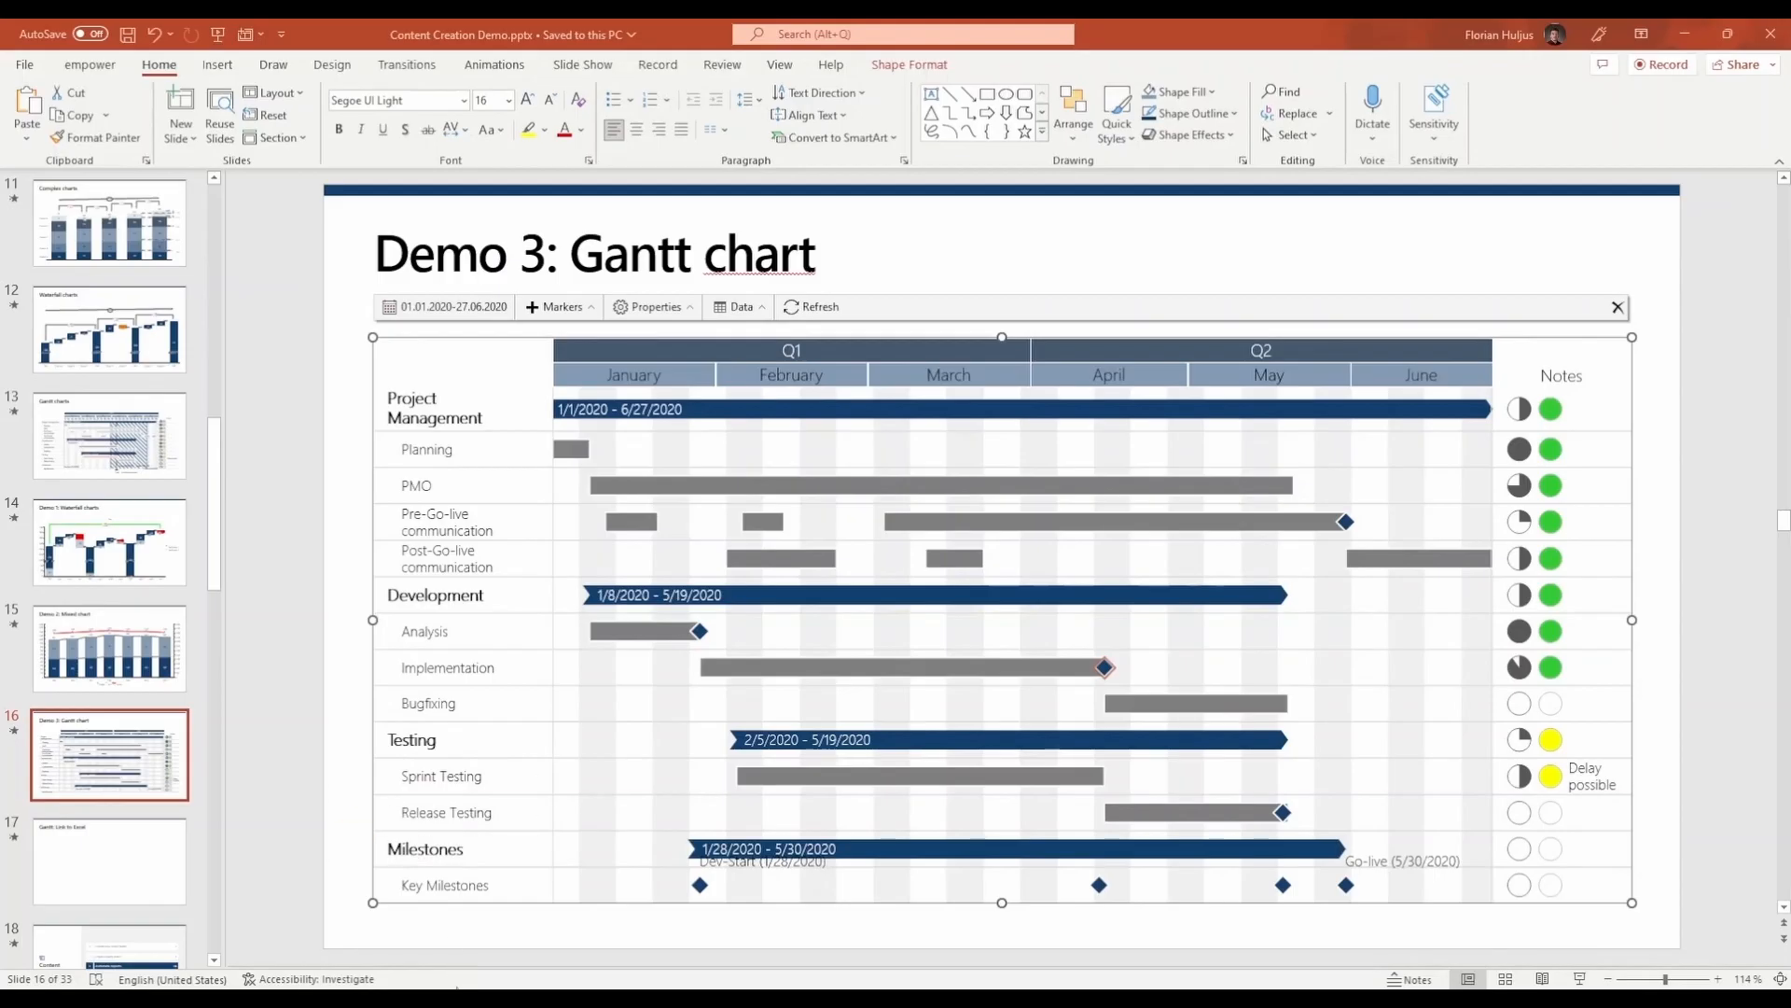
# - Switch to the EMR_Brochure_Content-Creation_220802_v2.pptx presentation
pyautogui.moveTo(456, 975)
pyautogui.click(460, 942)
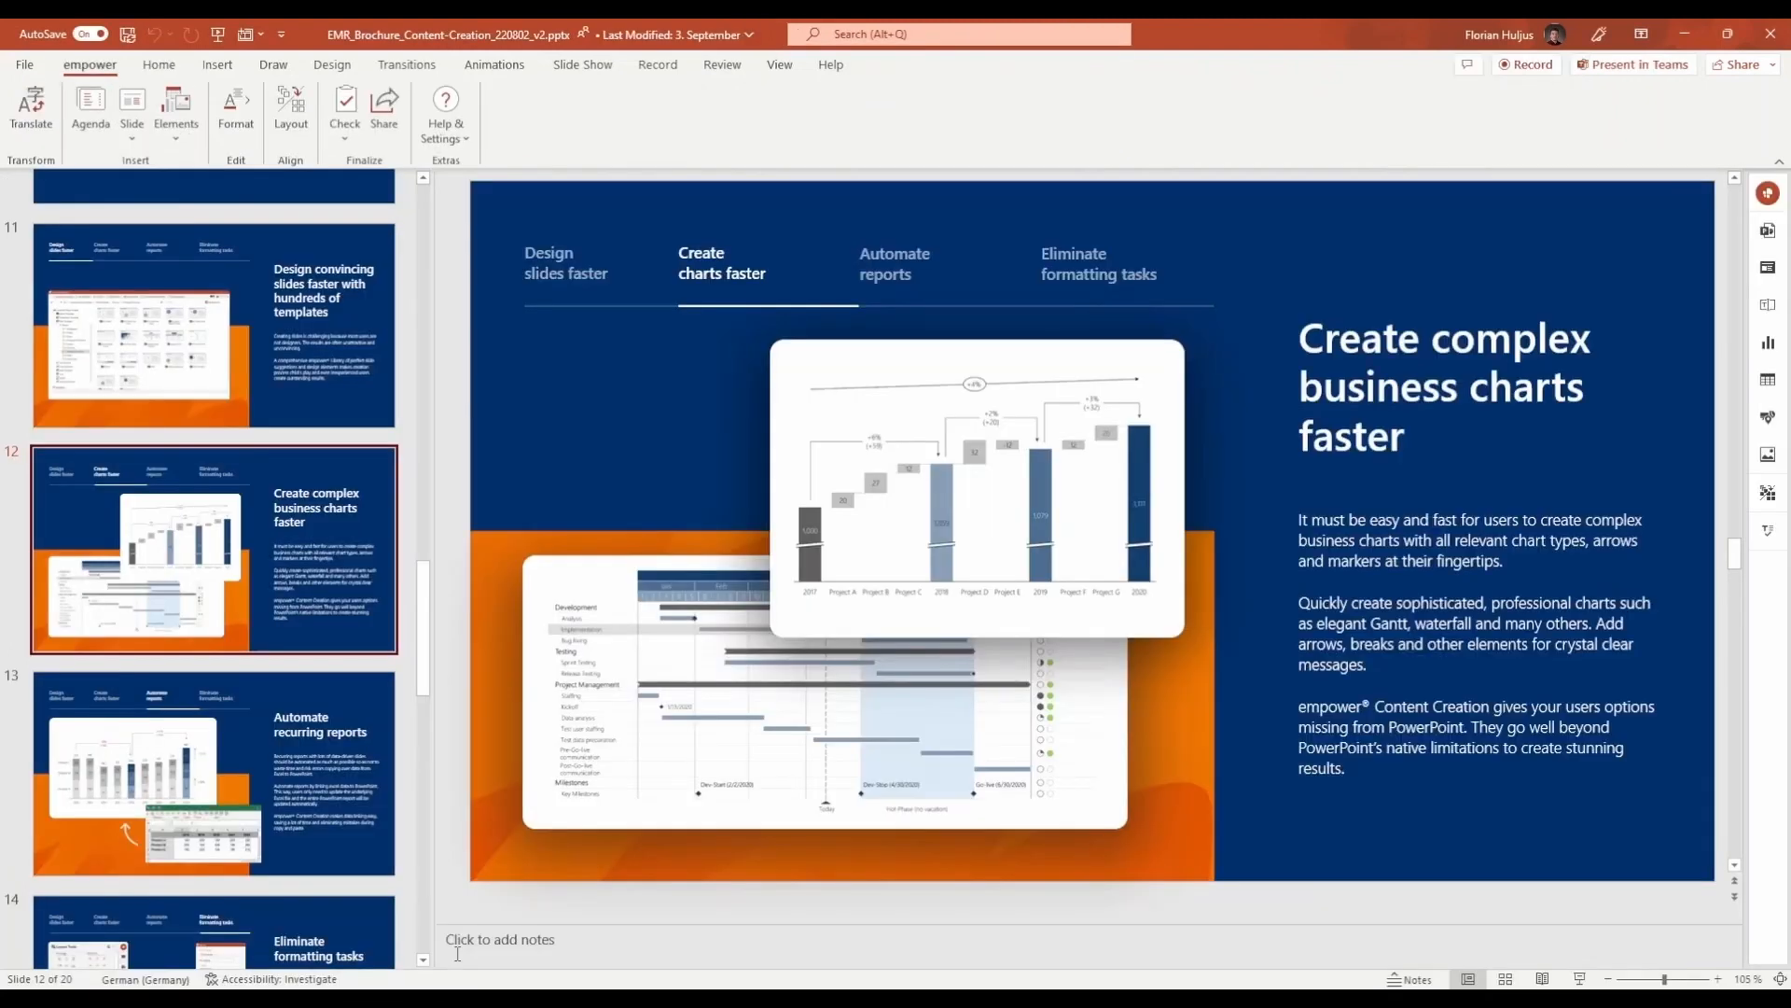